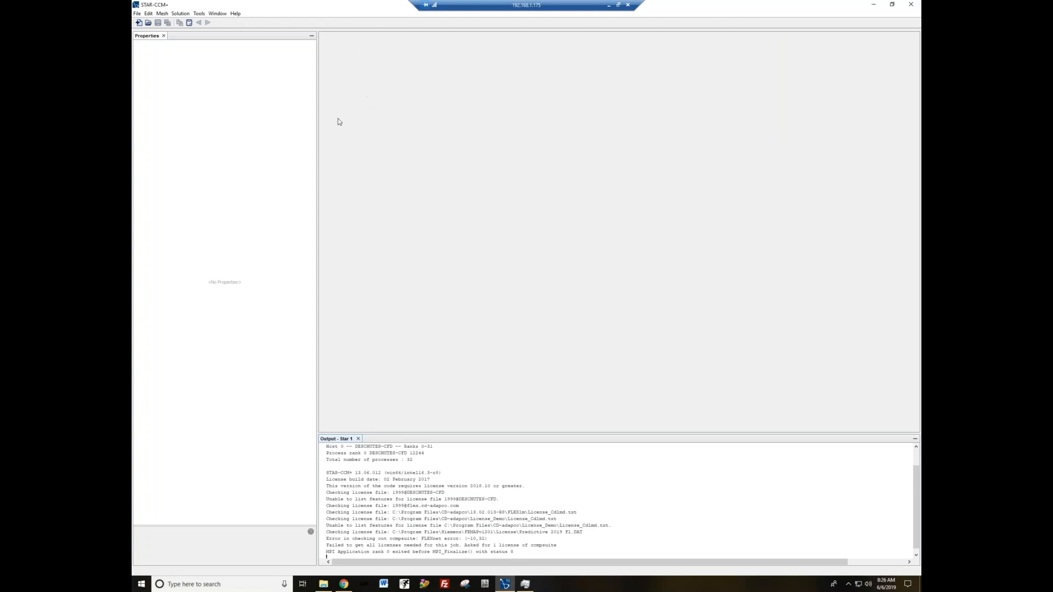
# - Narrow the side pane, shorten its properties area, and create a new simulation
pyautogui.moveTo(318, 117); pyautogui.dragTo(297, 118)
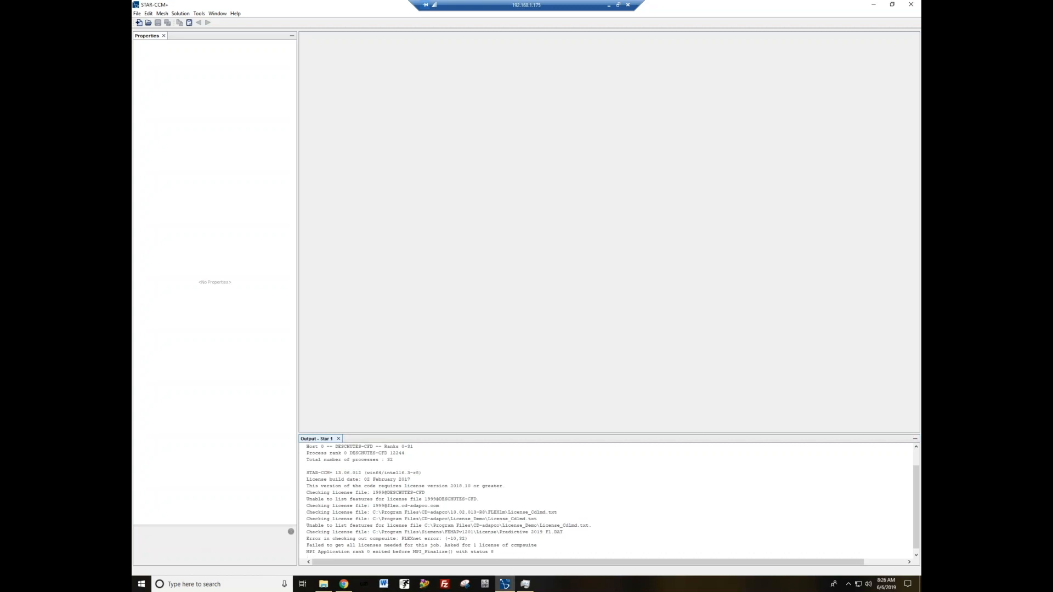
pyautogui.moveTo(235, 525); pyautogui.dragTo(236, 360)
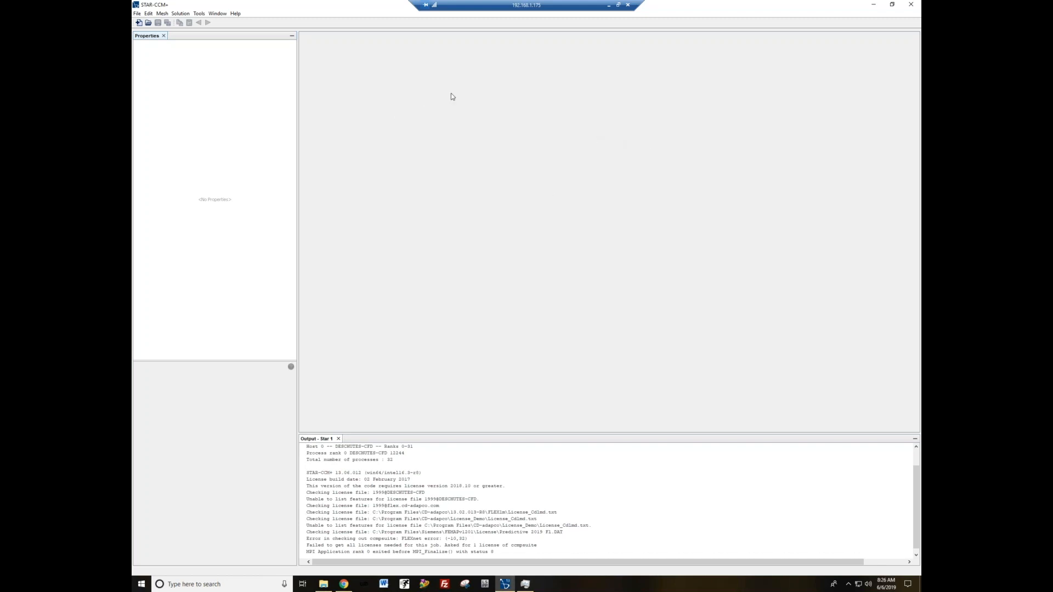
pyautogui.click(138, 14)
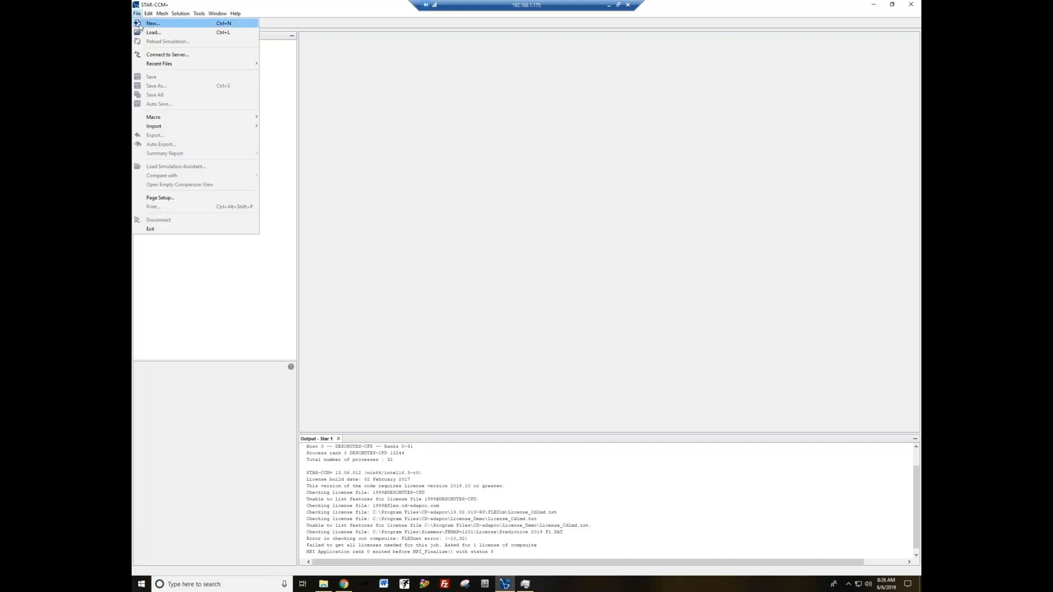
pyautogui.click(140, 23)
pyautogui.click(292, 335)
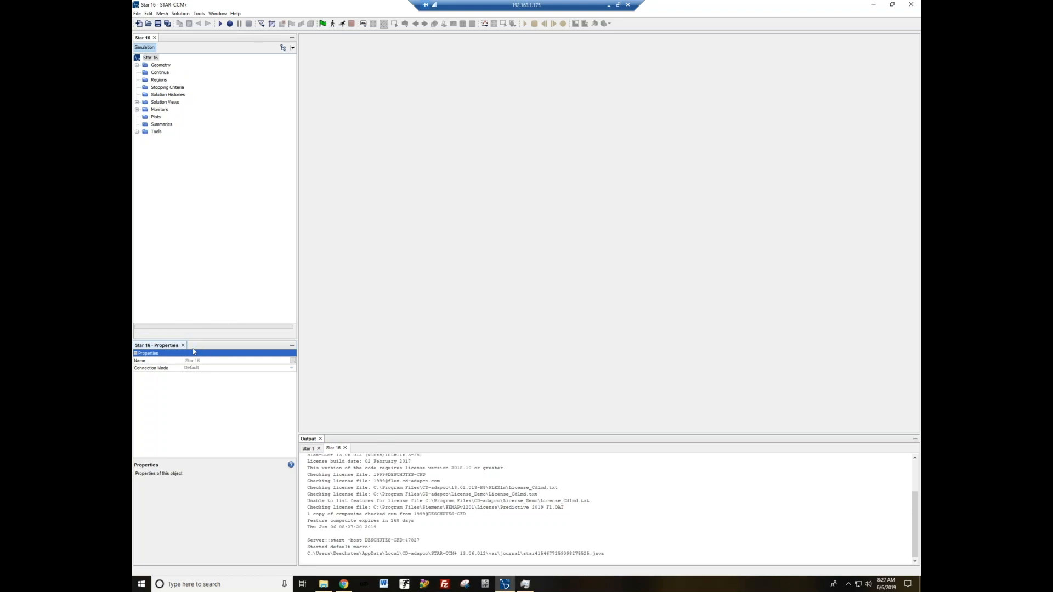
# - Look through the new simulation's tree folders, including Tools, Plots, Stopping Criteria, Regions, Continua and Geometry
pyautogui.click(156, 131)
pyautogui.click(156, 117)
pyautogui.click(163, 87)
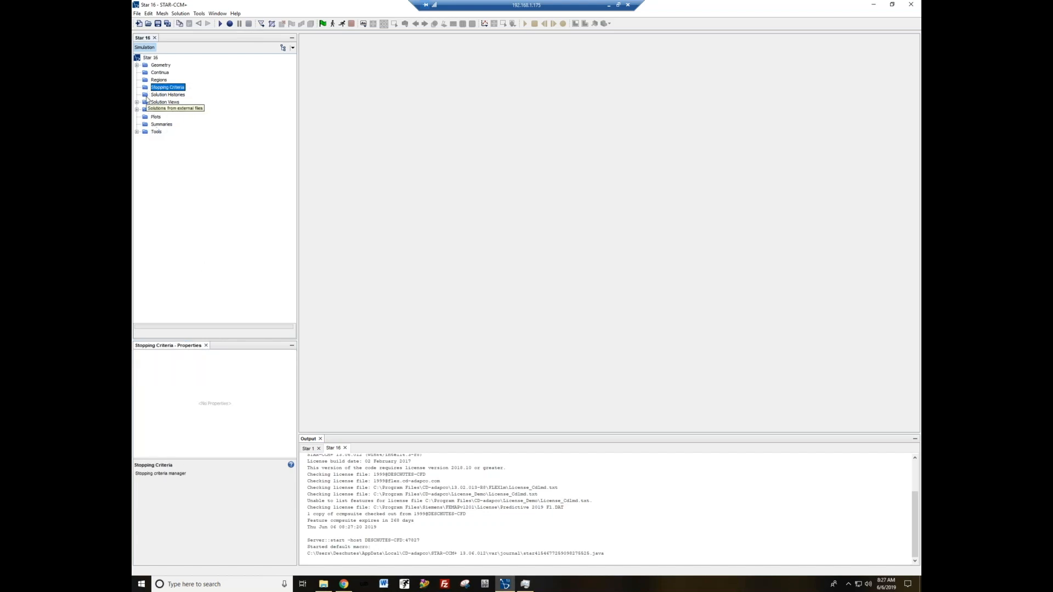
pyautogui.click(159, 80)
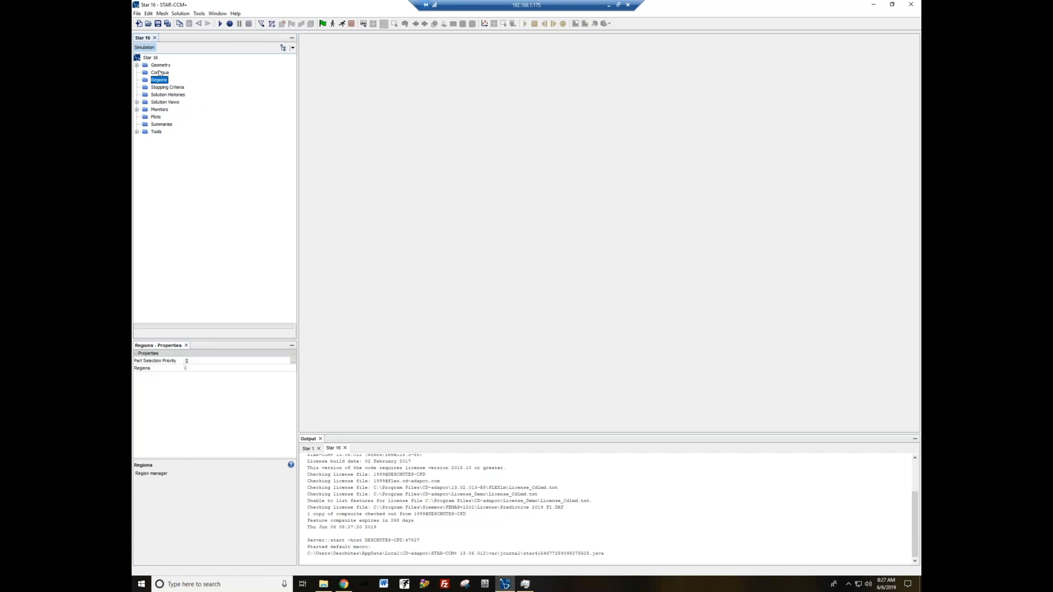
pyautogui.click(160, 72)
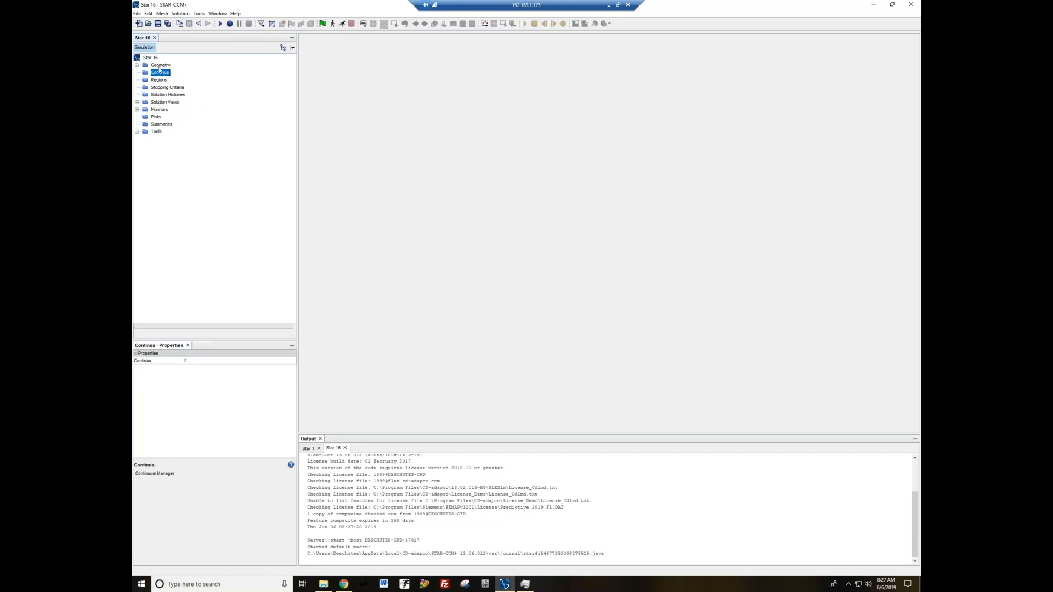
pyautogui.click(160, 66)
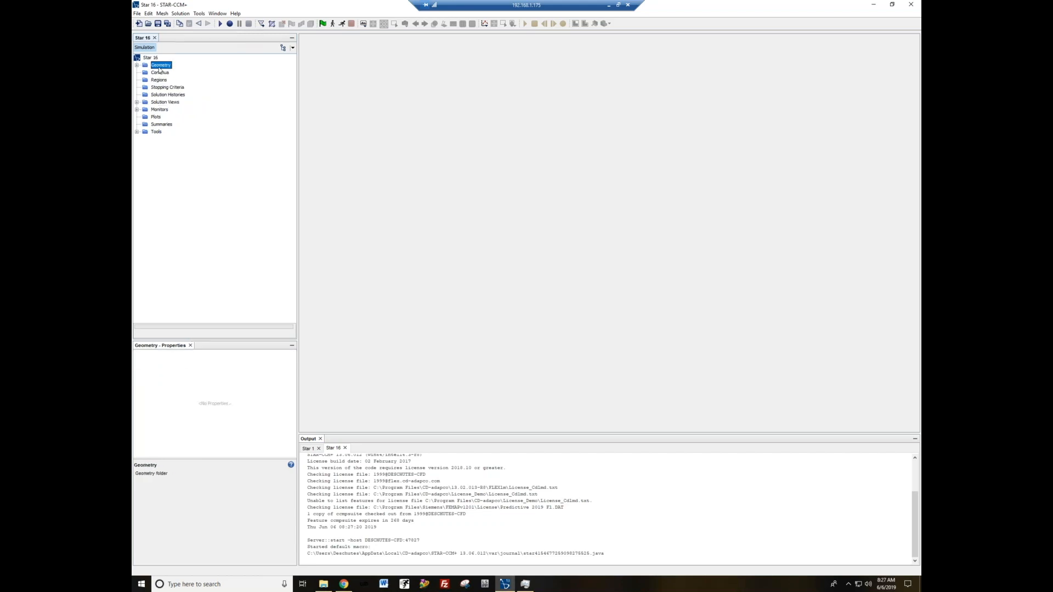
# - Import the surface mesh Exhaust_Manifold_Parted.x_t as a new part, keeping the default import options and opening a geometry scene
pyautogui.click(137, 14)
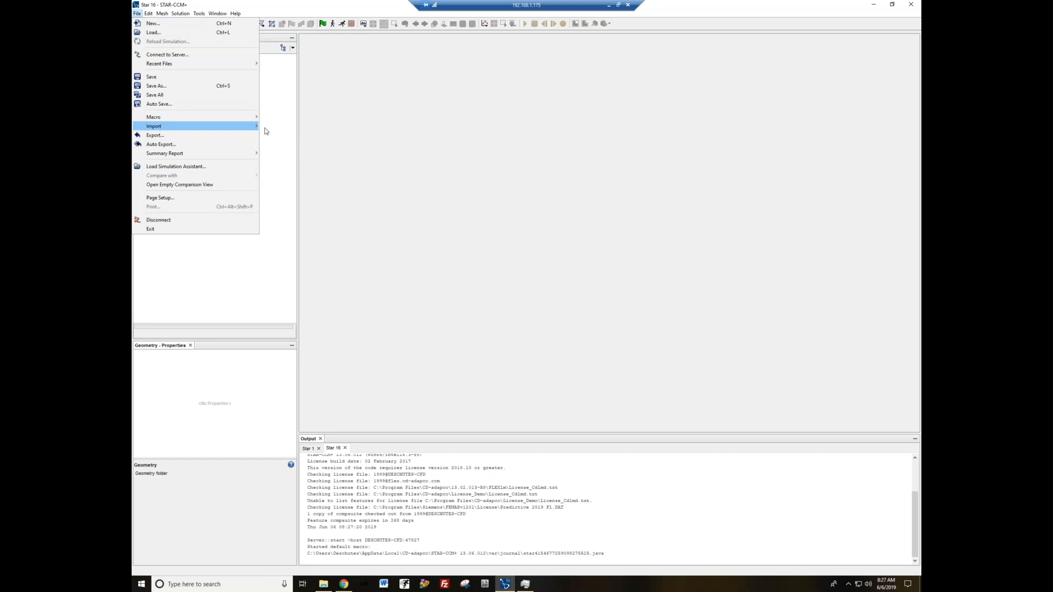
pyautogui.moveTo(248, 130)
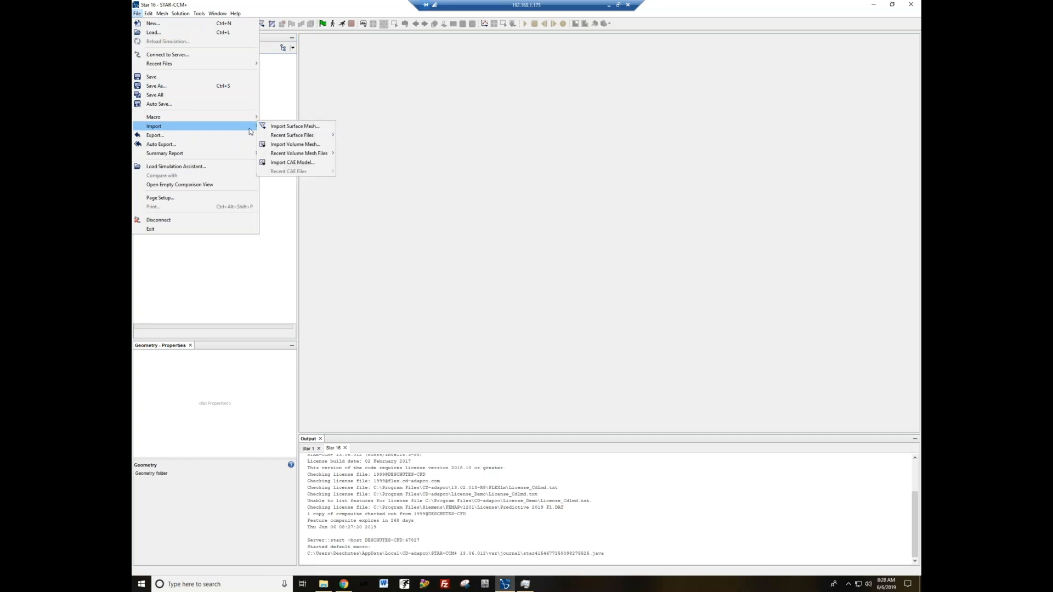
pyautogui.click(282, 127)
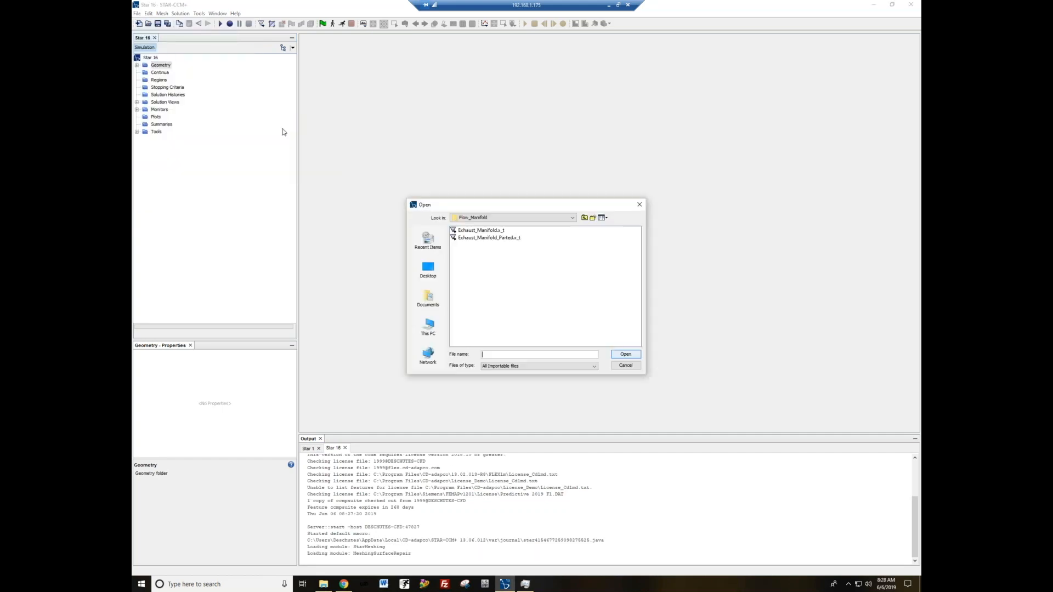
pyautogui.click(519, 239)
pyautogui.click(630, 355)
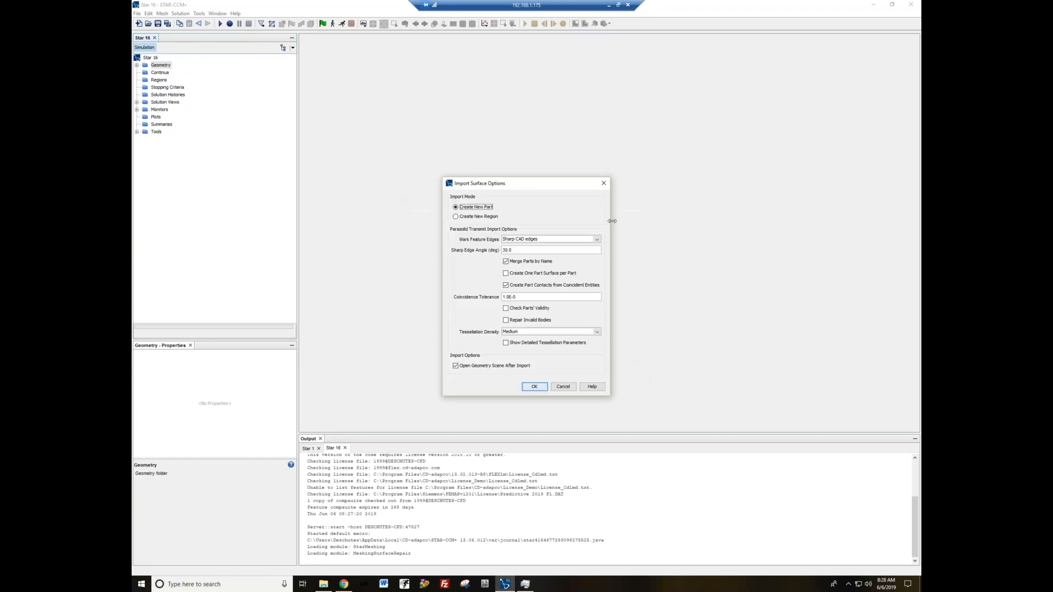
pyautogui.click(528, 387)
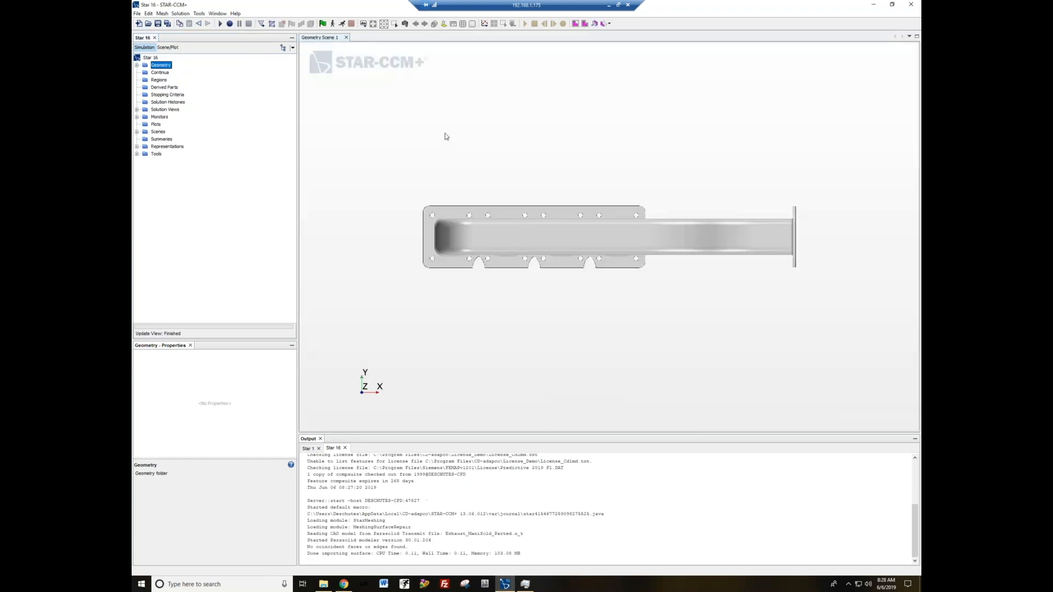
# - Examine the imported manifold in an angled view showing the single-opening flange and the four-port flange
pyautogui.moveTo(554, 161); pyautogui.dragTo(476, 199)
pyautogui.scroll(-3, 476, 199)
pyautogui.scroll(2, 580, 157)
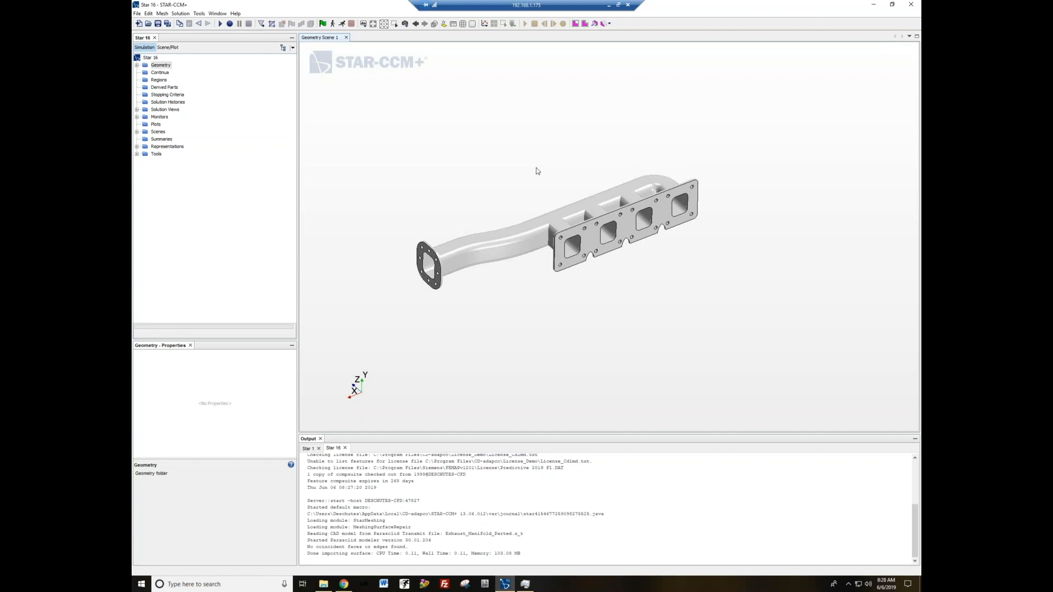
pyautogui.scroll(2, 540, 170)
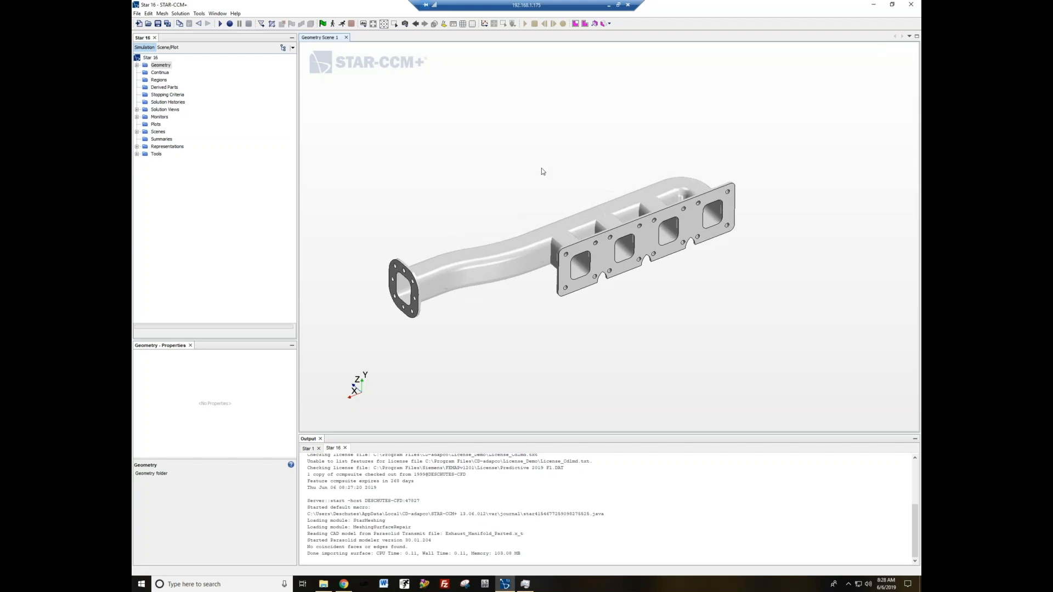
pyautogui.scroll(-1, 556, 156)
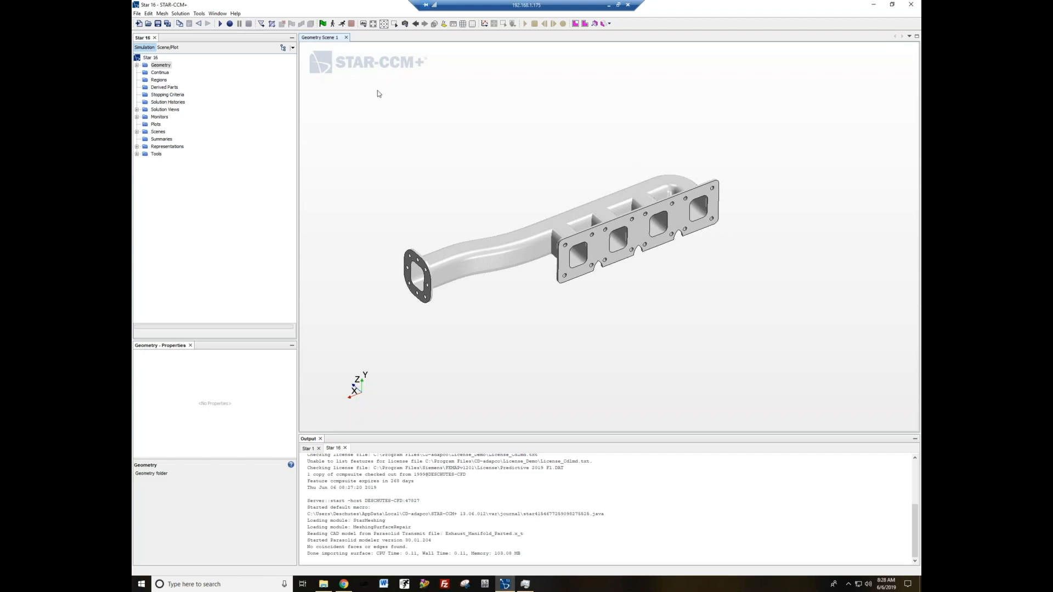
# - Expand the MANIFOLD part down to its surfaces and inspect Faces, Inlet_Face and Outlet_Face in the geometry scene
pyautogui.click(137, 65)
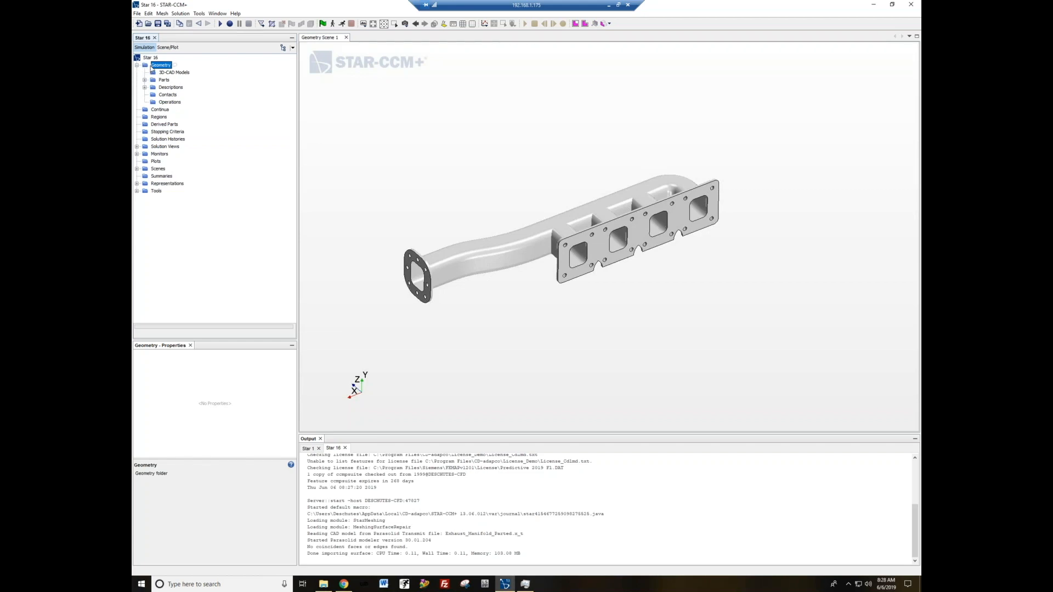
pyautogui.click(144, 80)
pyautogui.click(165, 81)
pyautogui.click(176, 88)
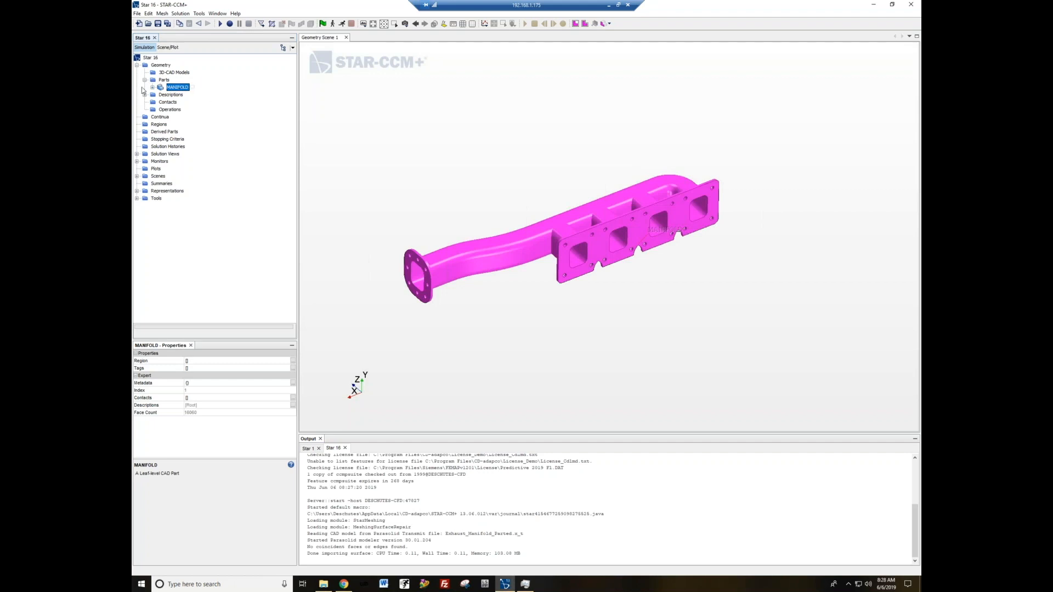
pyautogui.click(152, 87)
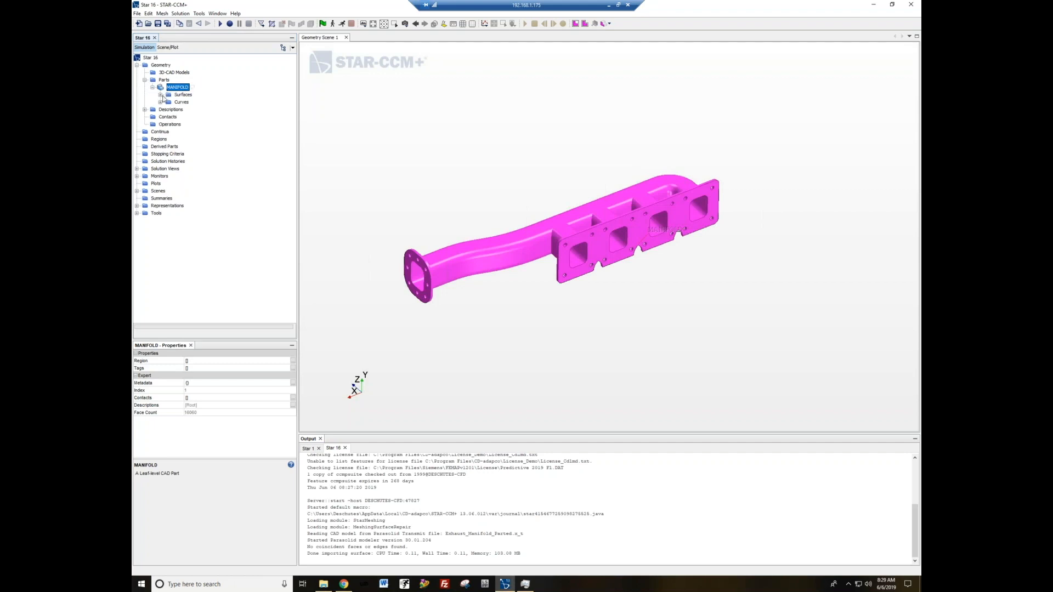
pyautogui.click(161, 95)
pyautogui.click(186, 102)
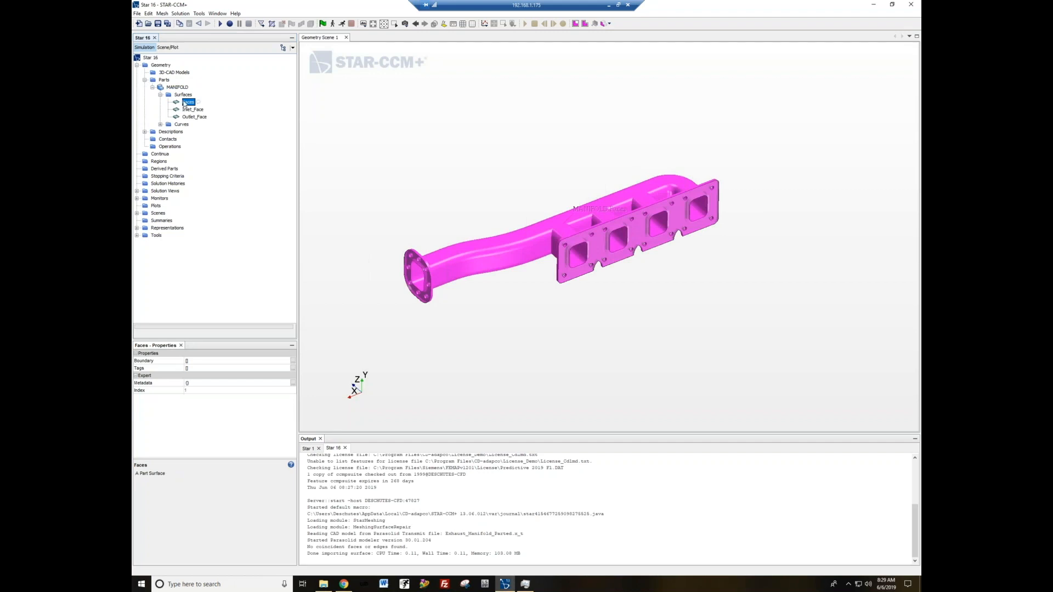
pyautogui.click(194, 110)
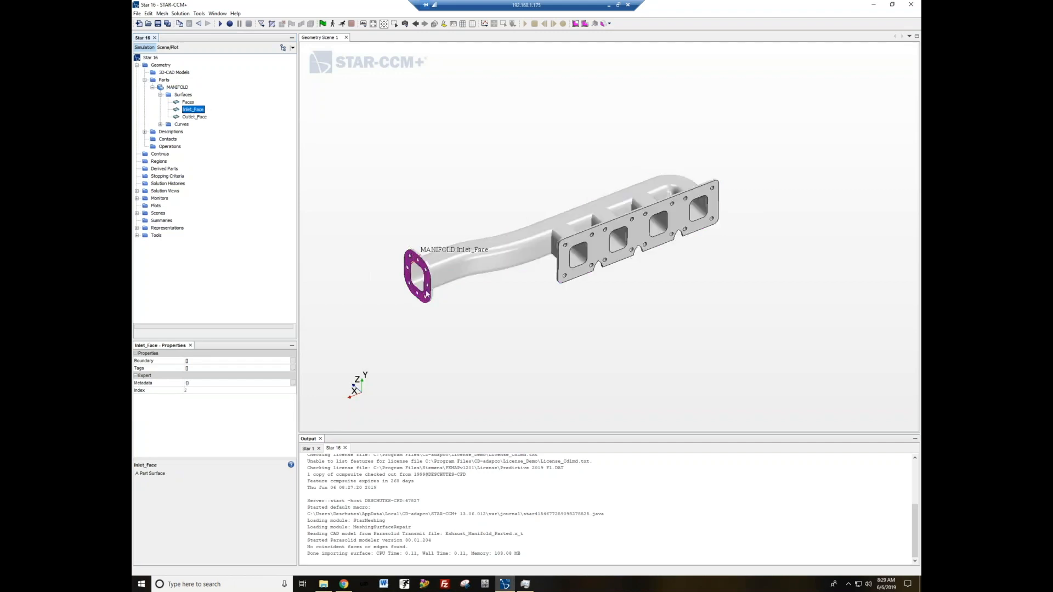
pyautogui.click(201, 117)
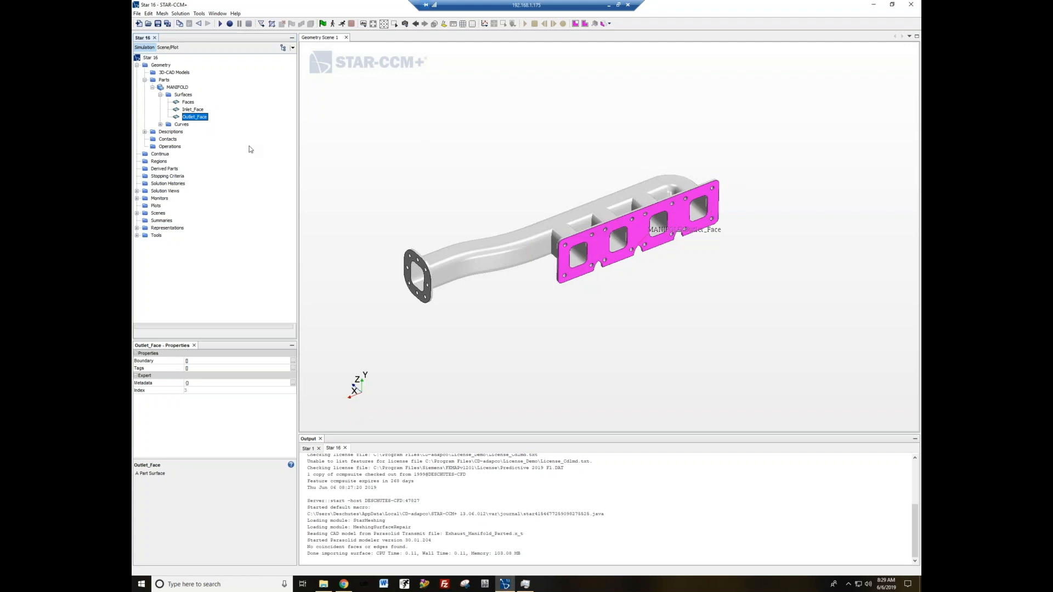
# - Start a new Fill Holes surface preparation operation with MANIFOLD as the input part
pyautogui.click(176, 147)
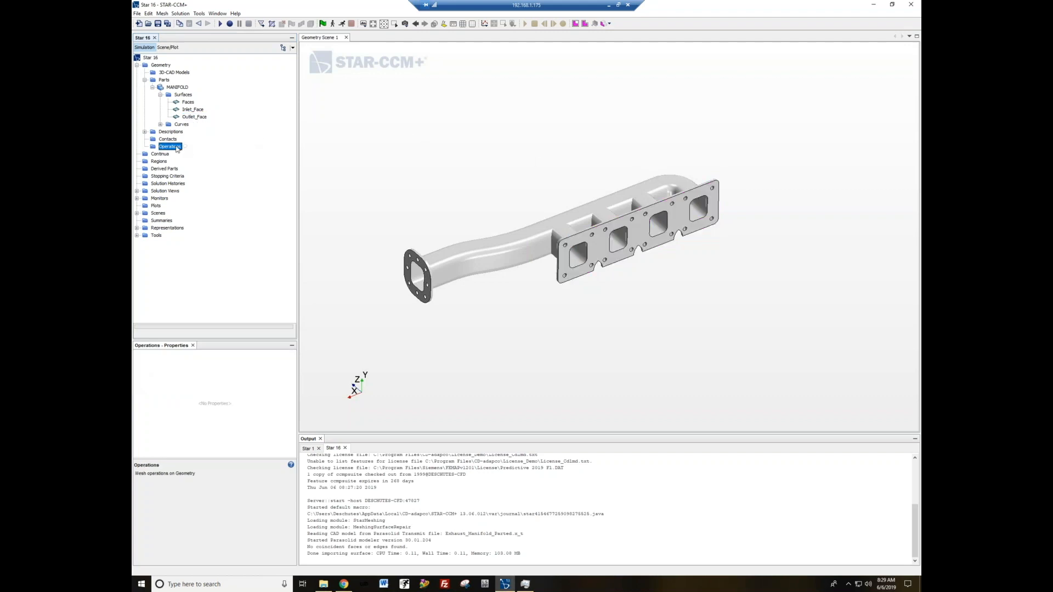
pyautogui.rightClick(176, 148)
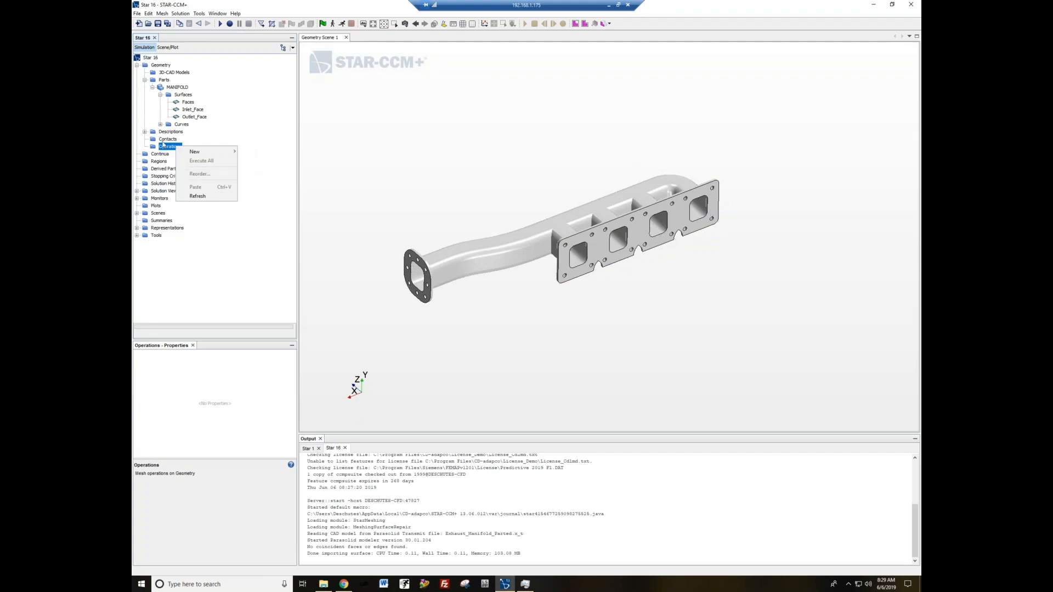
pyautogui.click(164, 148)
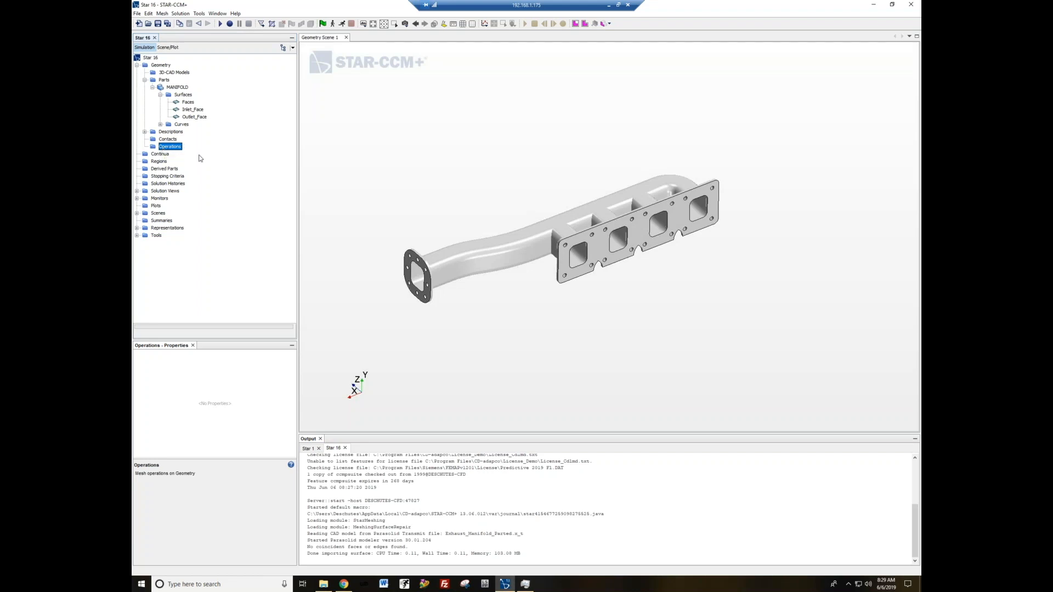
pyautogui.rightClick(170, 147)
pyautogui.moveTo(184, 151)
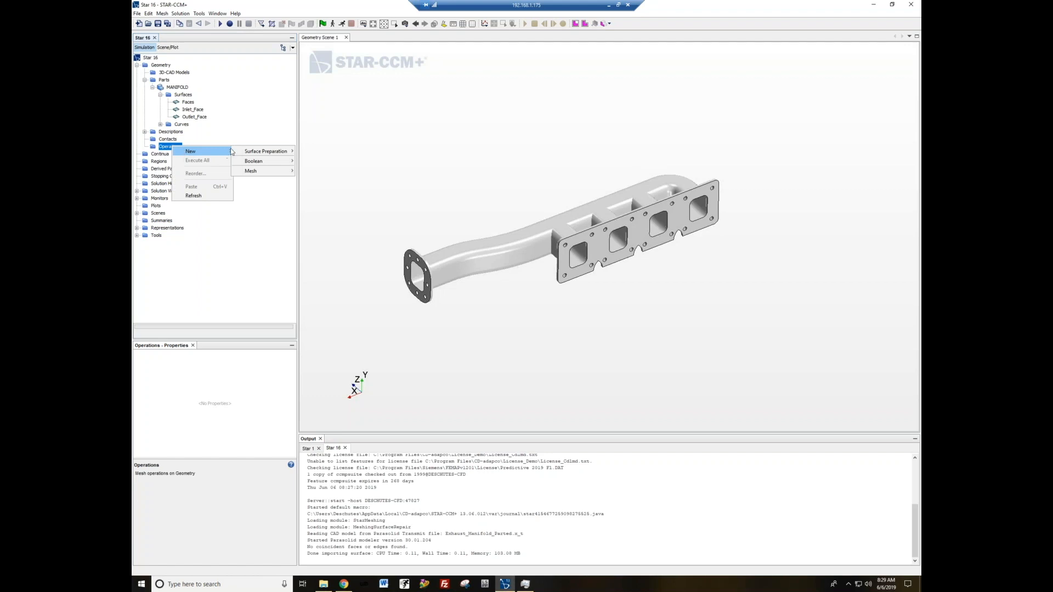
pyautogui.moveTo(245, 149)
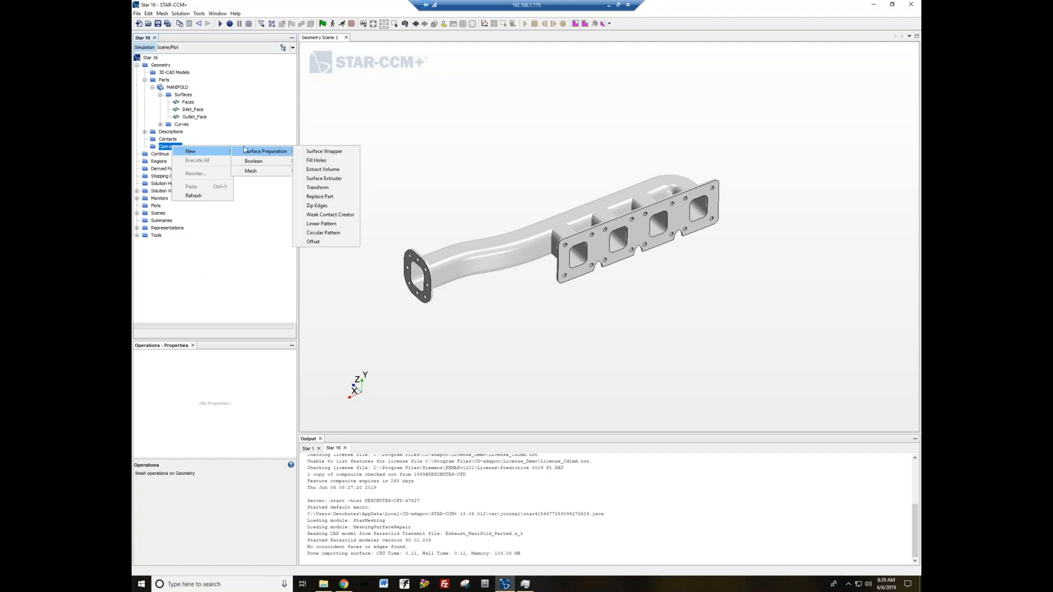
pyautogui.click(334, 160)
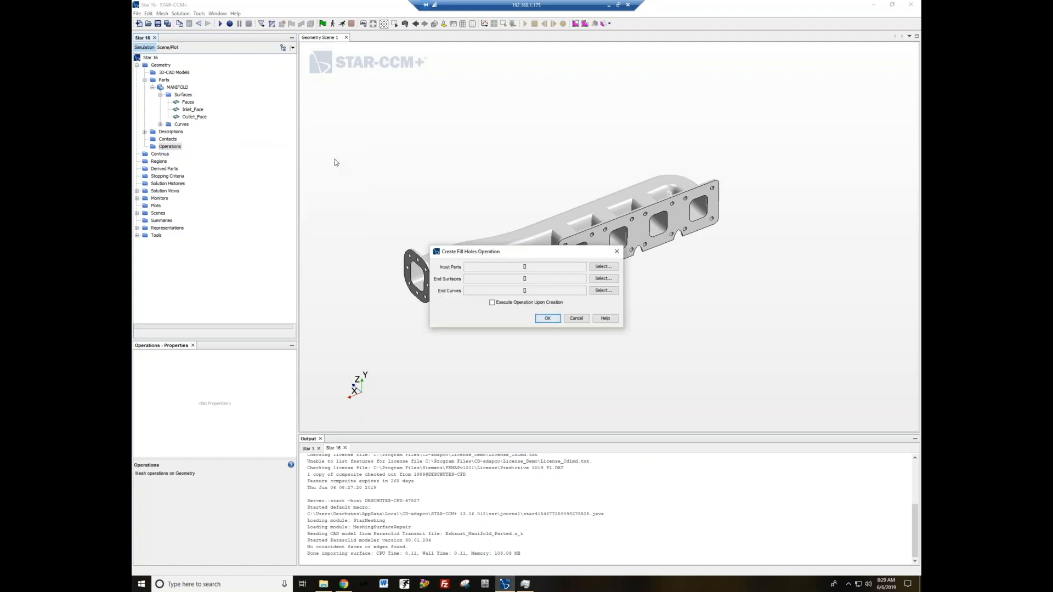
pyautogui.click(604, 267)
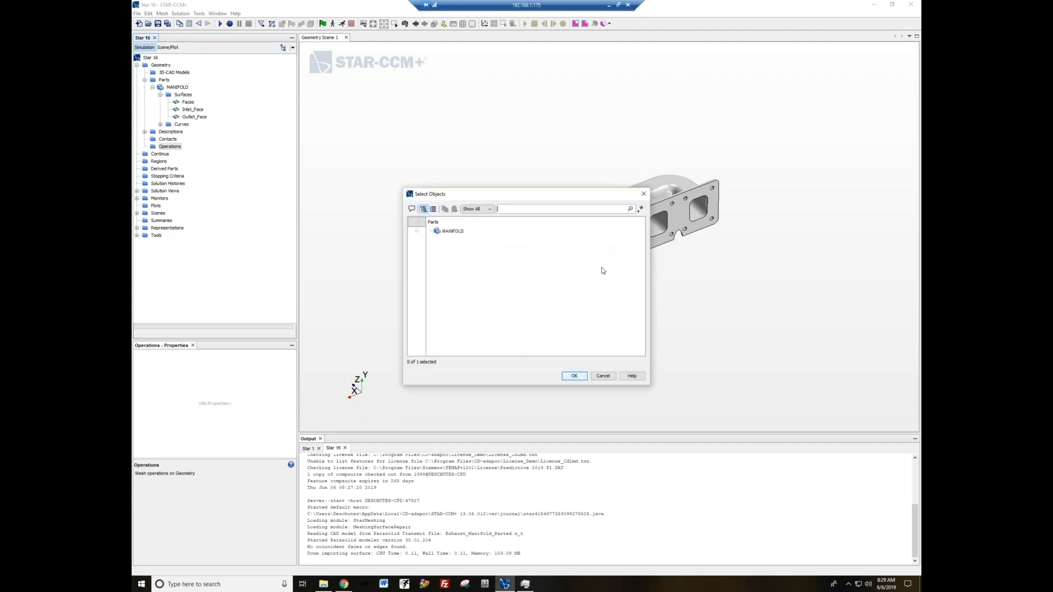
pyautogui.click(574, 375)
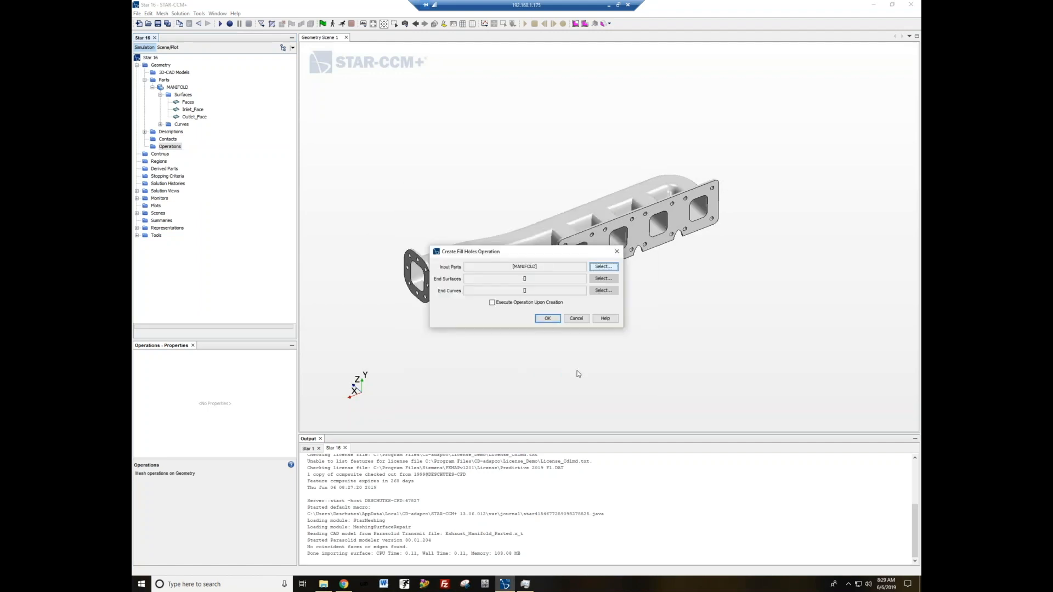
# - Assign Inlet_Face and Outlet_Face as the end surfaces of the Fill Holes operation
pyautogui.click(603, 278)
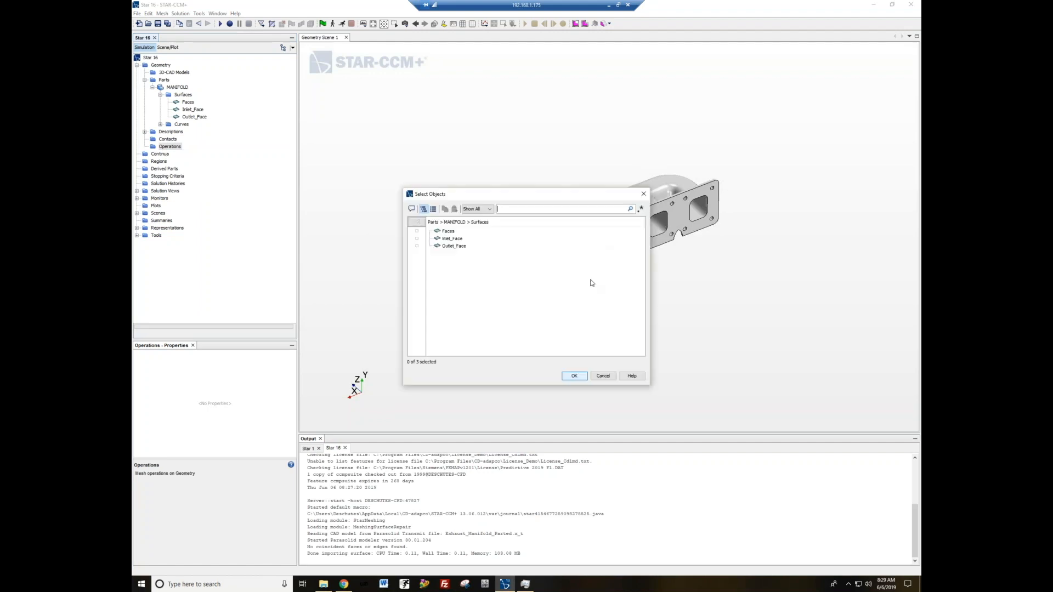
pyautogui.click(453, 238)
pyautogui.click(453, 248)
pyautogui.click(574, 377)
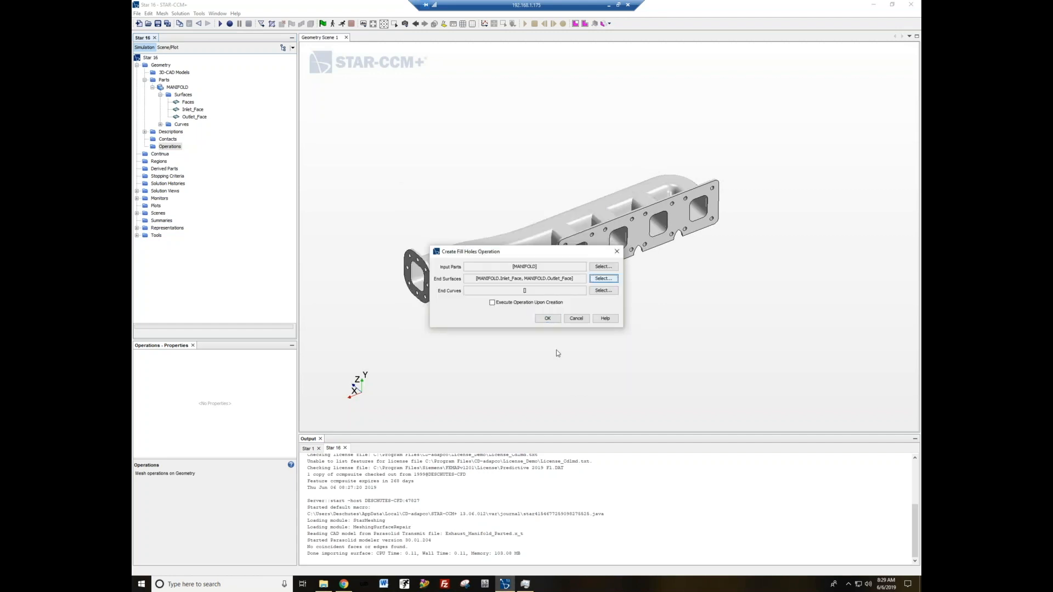
# - Assign Inlet_Curve, OutPort1, OutPort2, OutPort3 and OutPort4 as the end curves of the Fill Holes operation
pyautogui.click(603, 291)
pyautogui.click(453, 238)
pyautogui.click(451, 246)
pyautogui.click(451, 254)
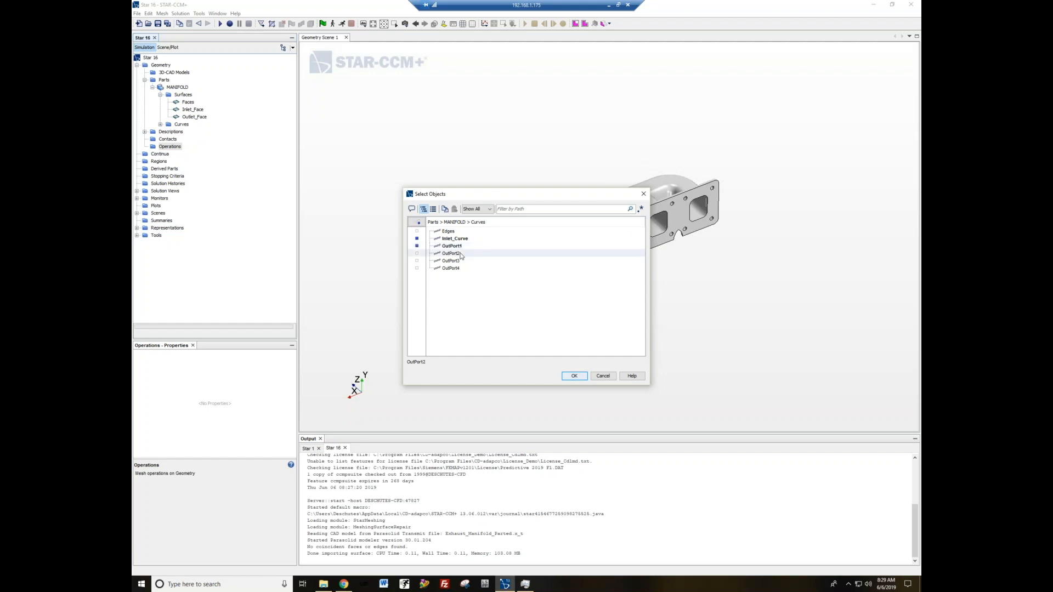
pyautogui.click(452, 261)
pyautogui.click(453, 268)
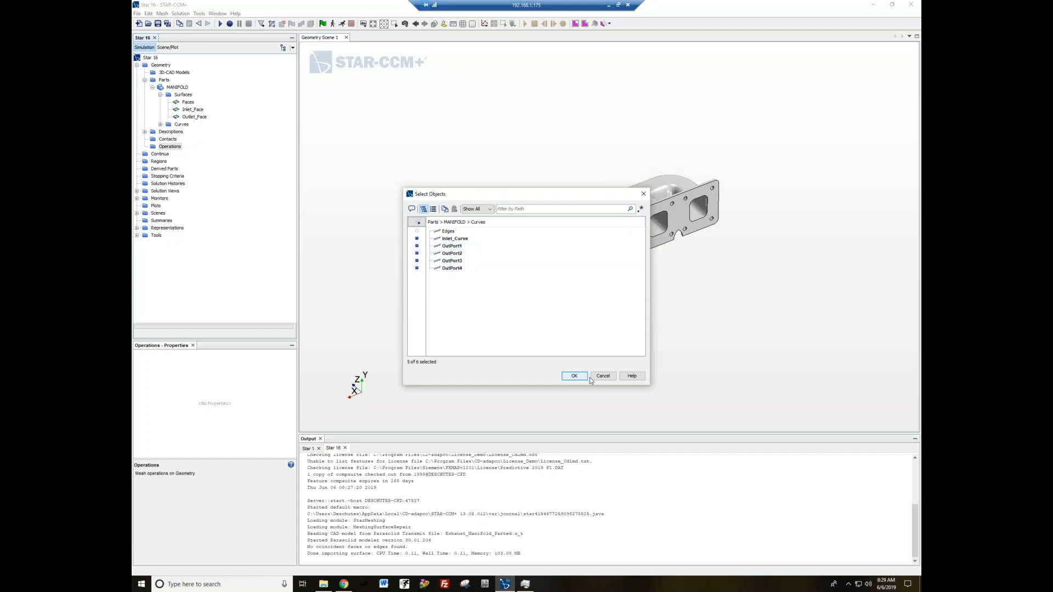
pyautogui.click(576, 377)
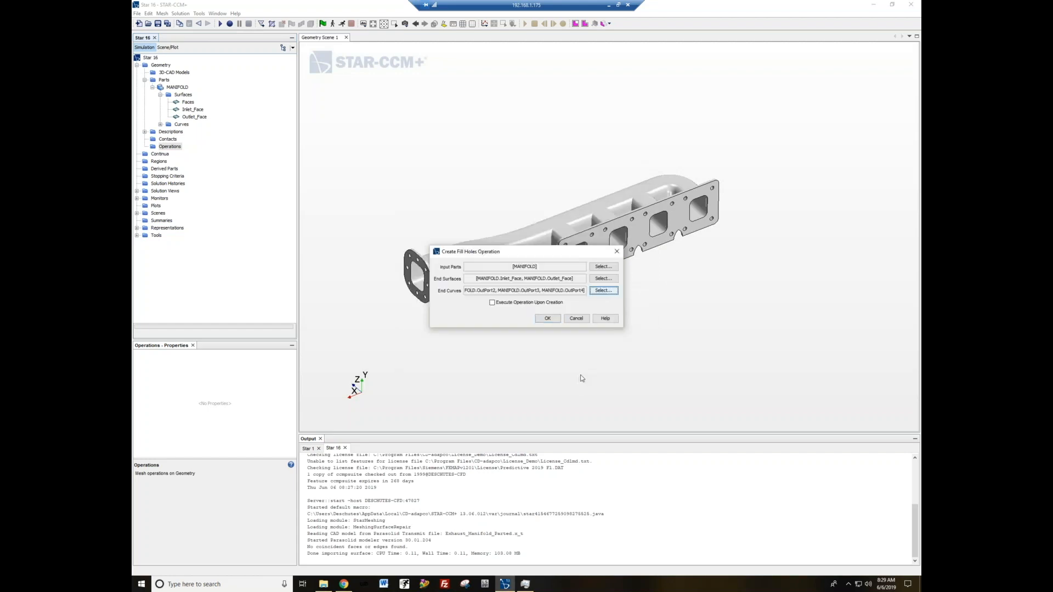
# - Create the configured Fill Holes operation to cap the manifold's inlet and outlet openings
pyautogui.click(547, 318)
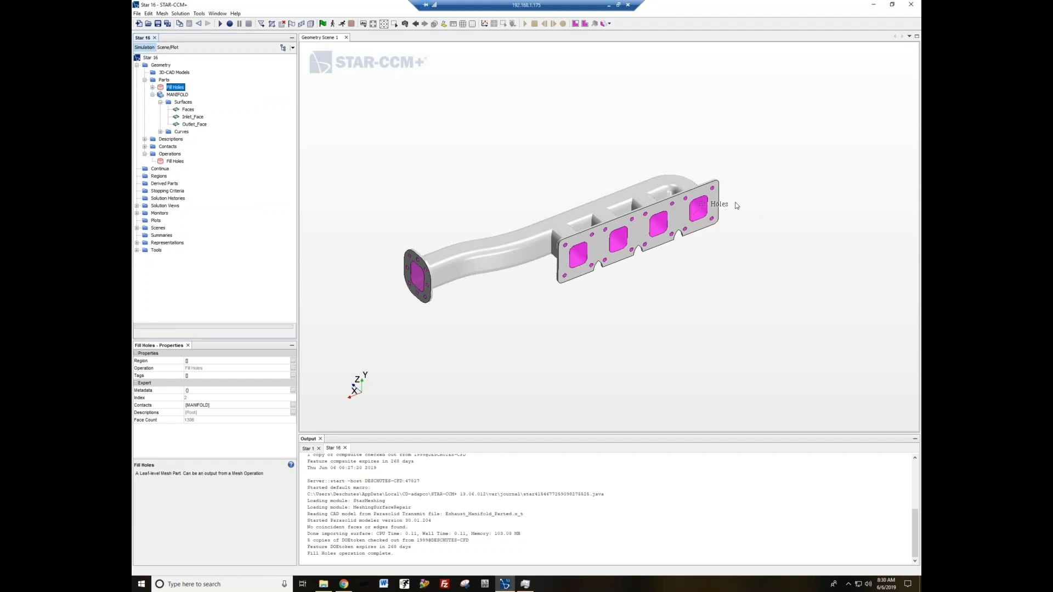
# - Create an Extract Volume surface preparation operation with Fill Holes and MANIFOLD as input parts, executing it upon creation
pyautogui.rightClick(168, 154)
pyautogui.moveTo(184, 158)
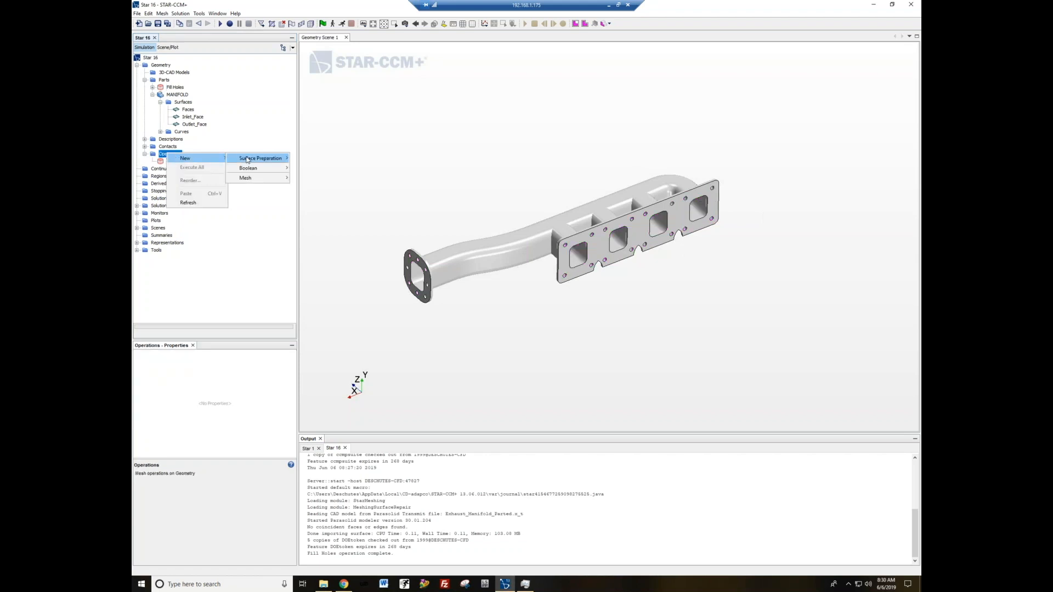
pyautogui.moveTo(260, 158)
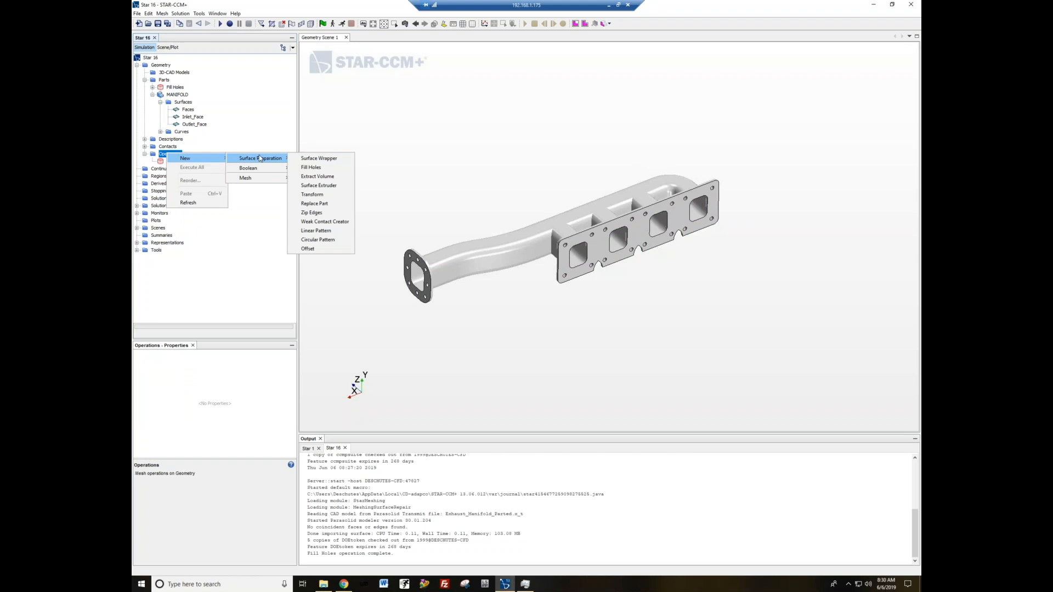
pyautogui.click(320, 180)
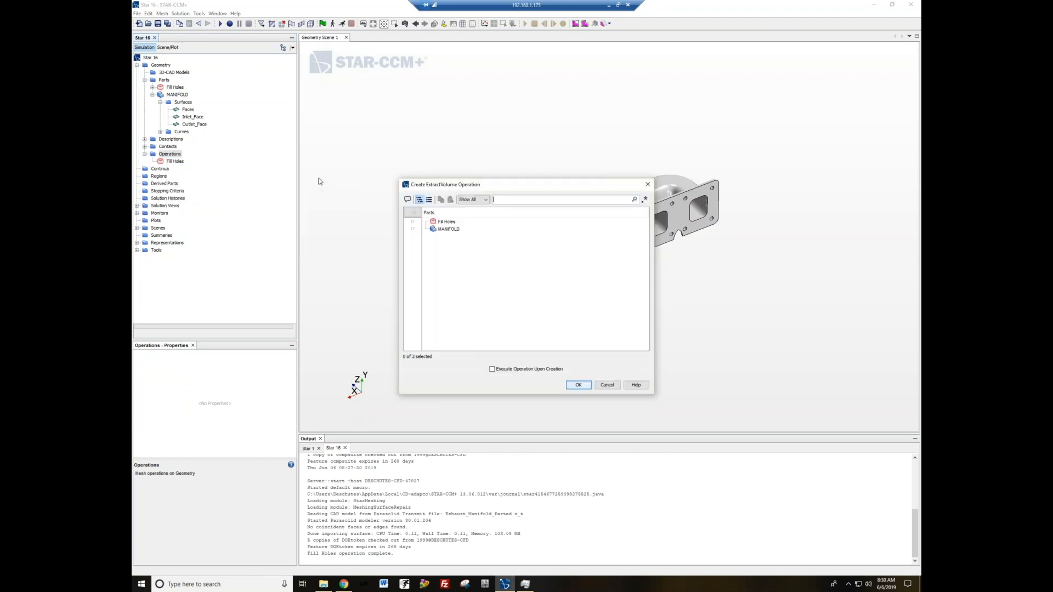
pyautogui.click(450, 223)
pyautogui.click(449, 229)
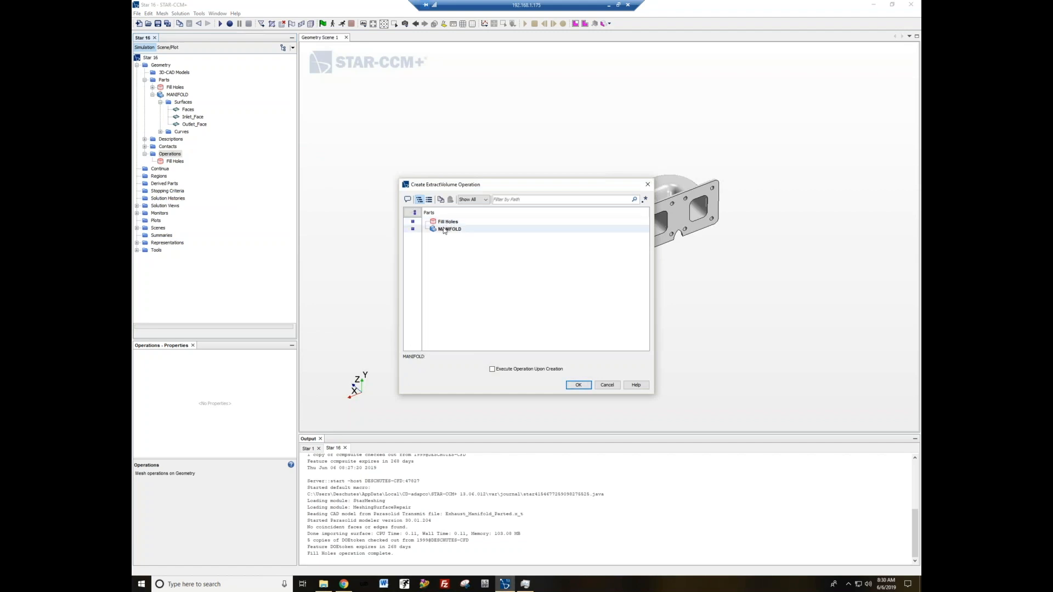
pyautogui.click(499, 369)
pyautogui.click(578, 385)
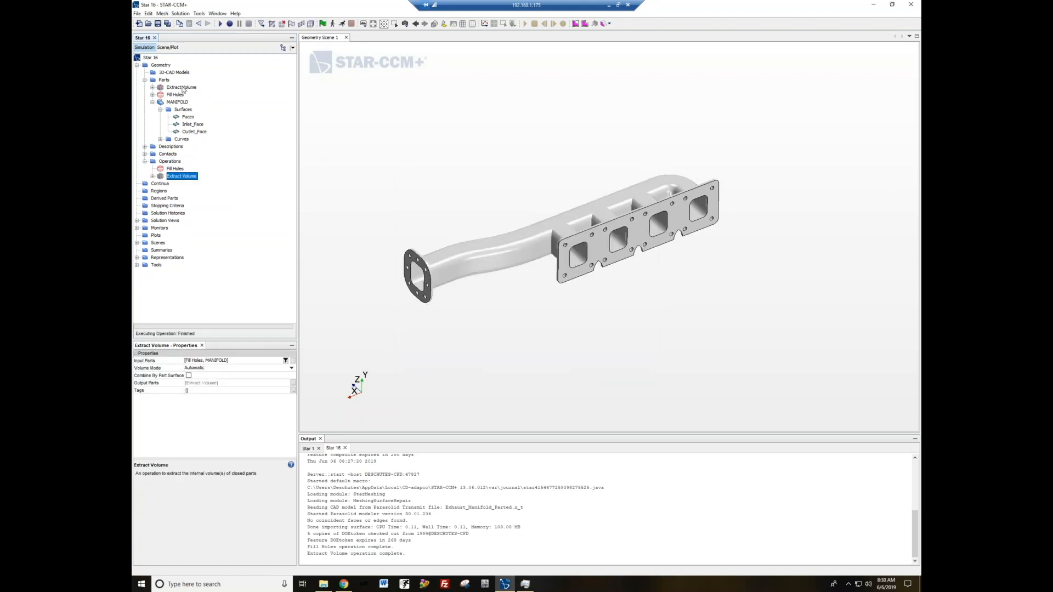
# - Rename the extracted volume part as FluidVolume
pyautogui.click(183, 88)
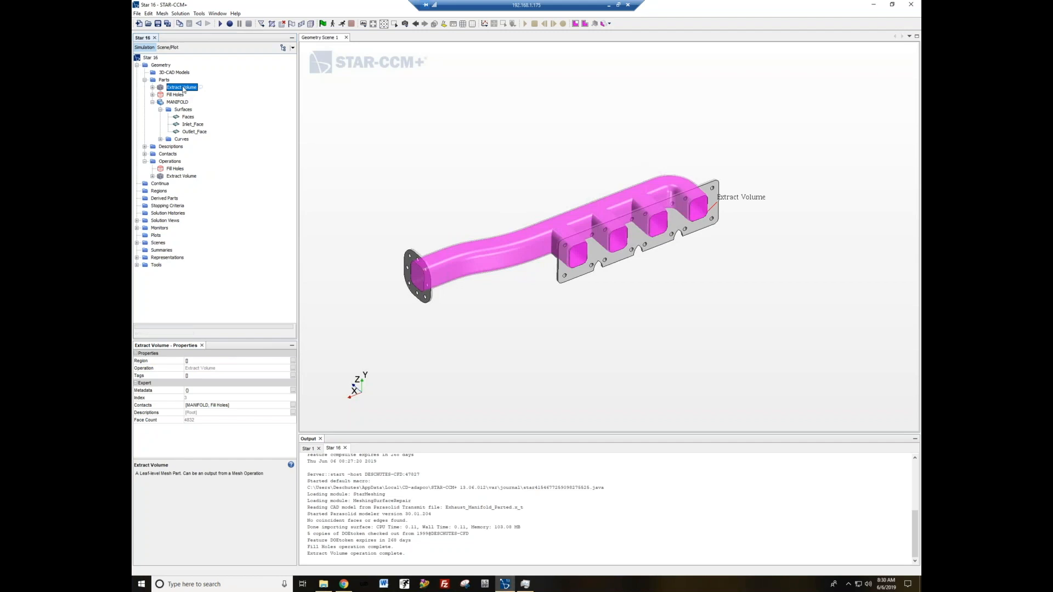
pyautogui.press('F2')
pyautogui.write('FluidVolume')
pyautogui.press('Return')
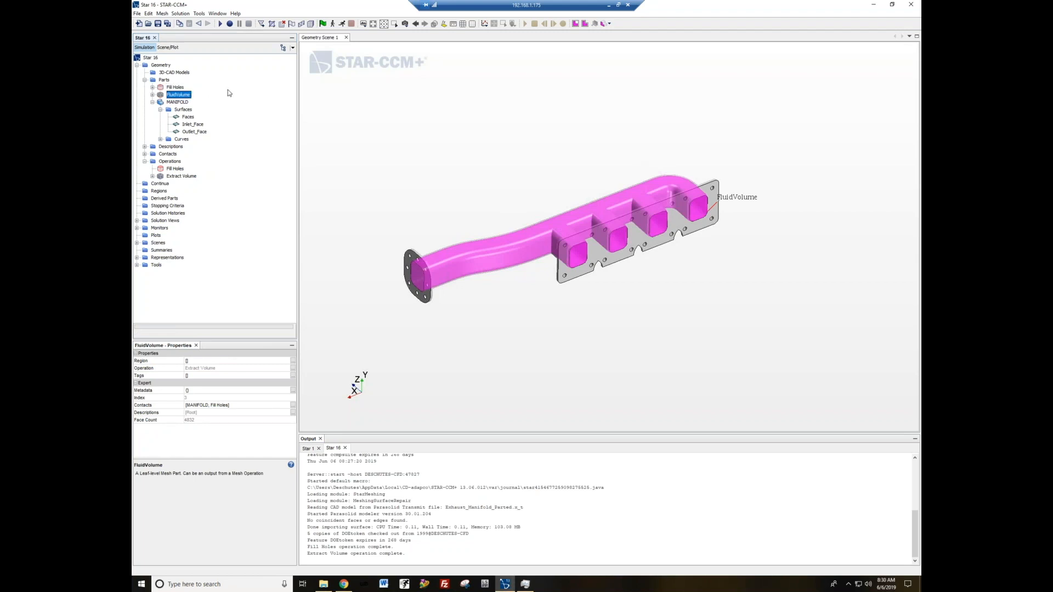
# - Add the FluidVolume part to the Geometry 1 displayer of the geometry scene and clear the selection
pyautogui.moveTo(171, 94); pyautogui.dragTo(339, 102)
pyautogui.moveTo(359, 108)
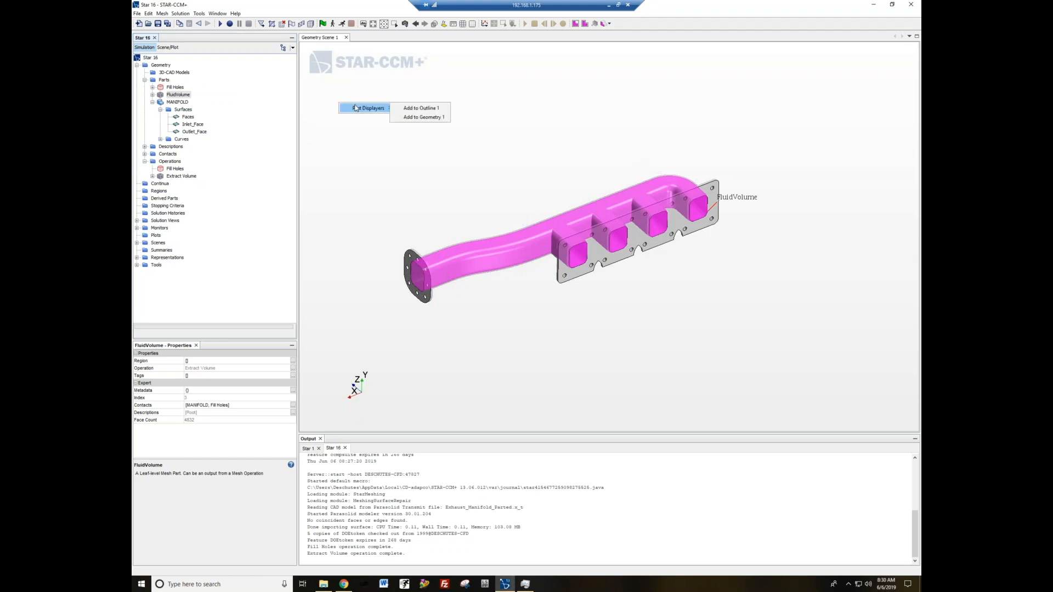
pyautogui.click(417, 111)
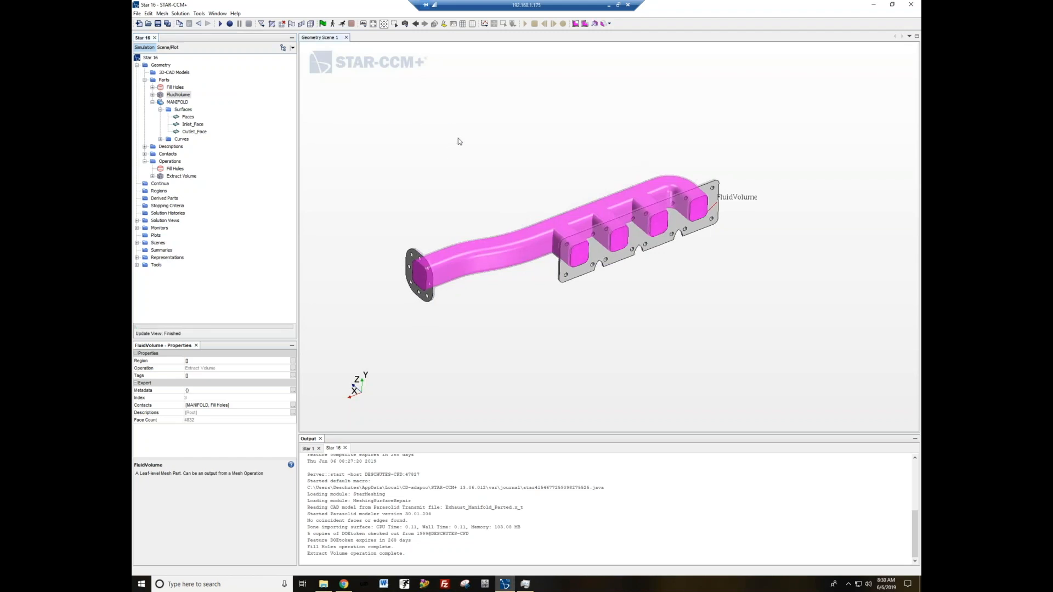
pyautogui.click(460, 141)
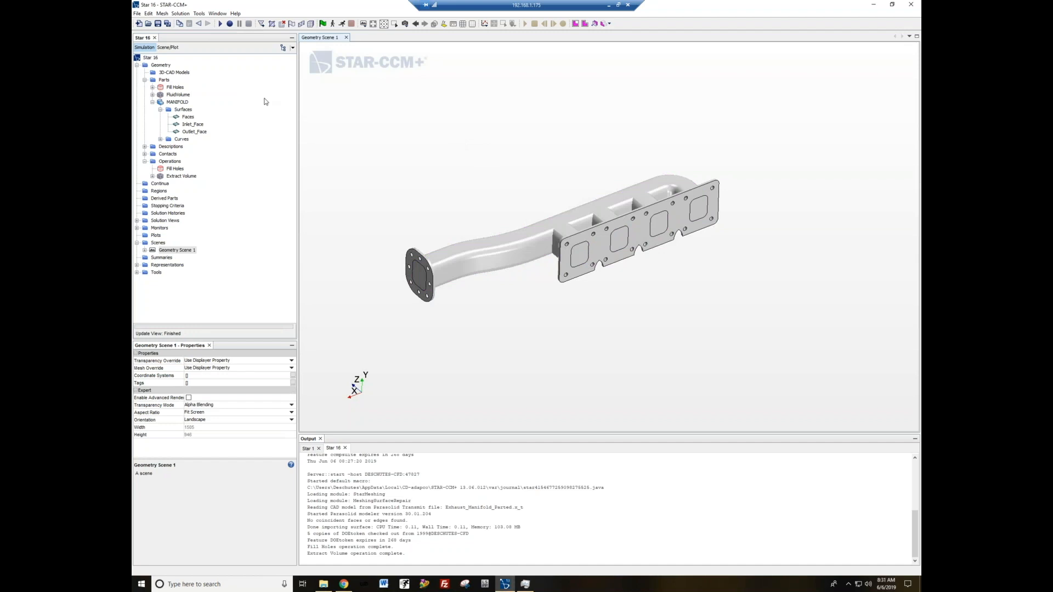
# - Assign FluidVolume to regions, creating a region for each part and a boundary for each part surface
pyautogui.click(179, 95)
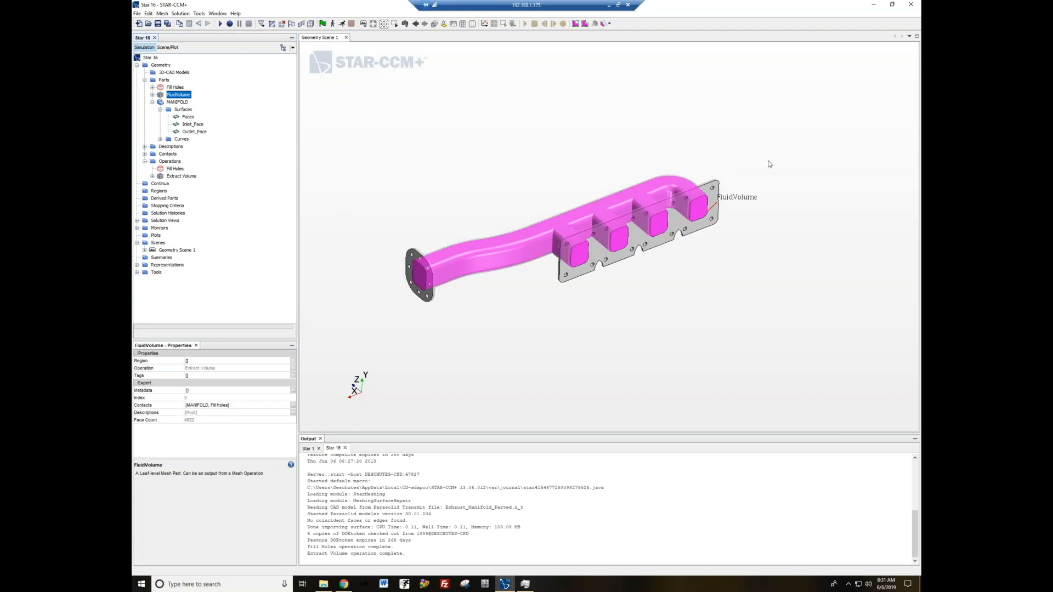
pyautogui.rightClick(181, 95)
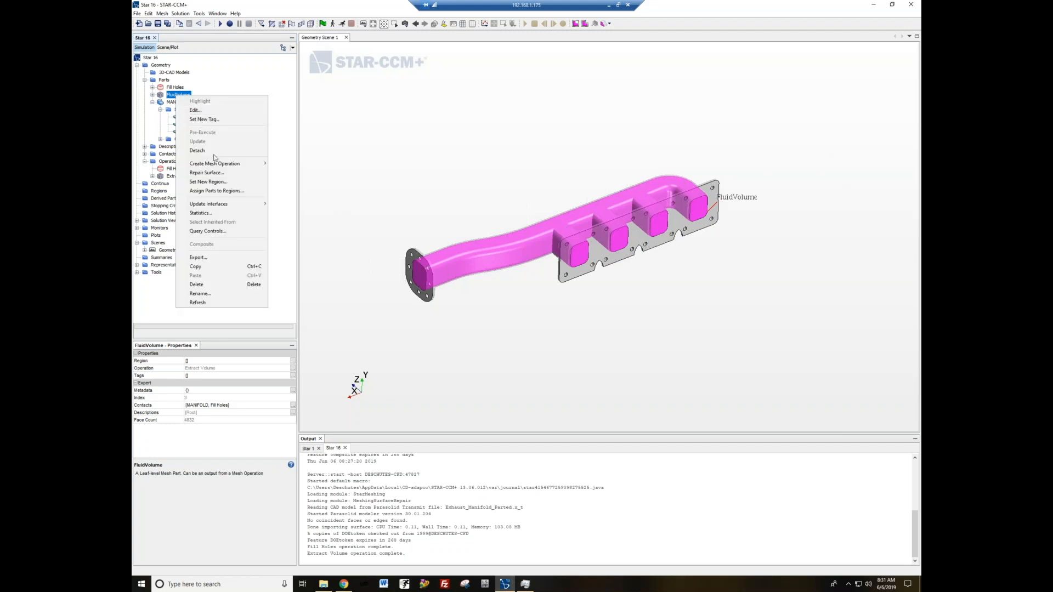
pyautogui.click(234, 191)
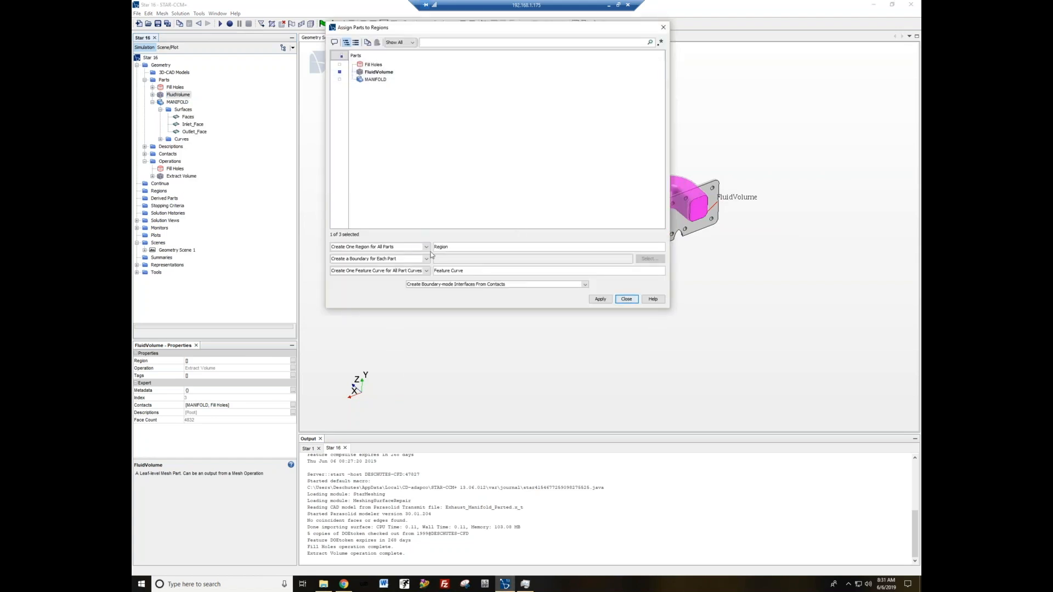
pyautogui.click(427, 248)
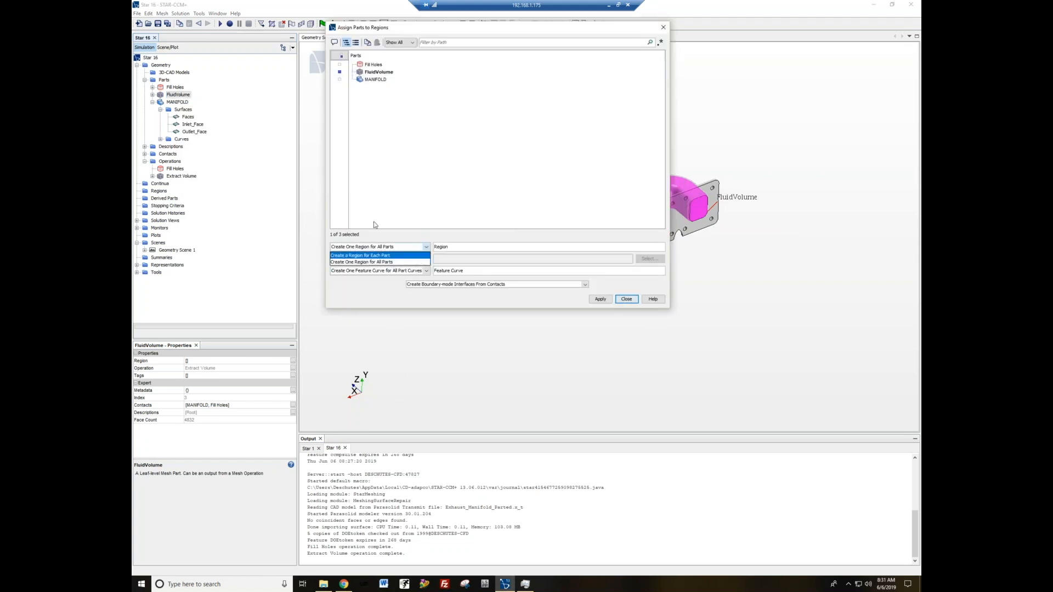
pyautogui.click(379, 256)
pyautogui.click(384, 259)
pyautogui.click(378, 267)
pyautogui.click(600, 300)
pyautogui.click(626, 299)
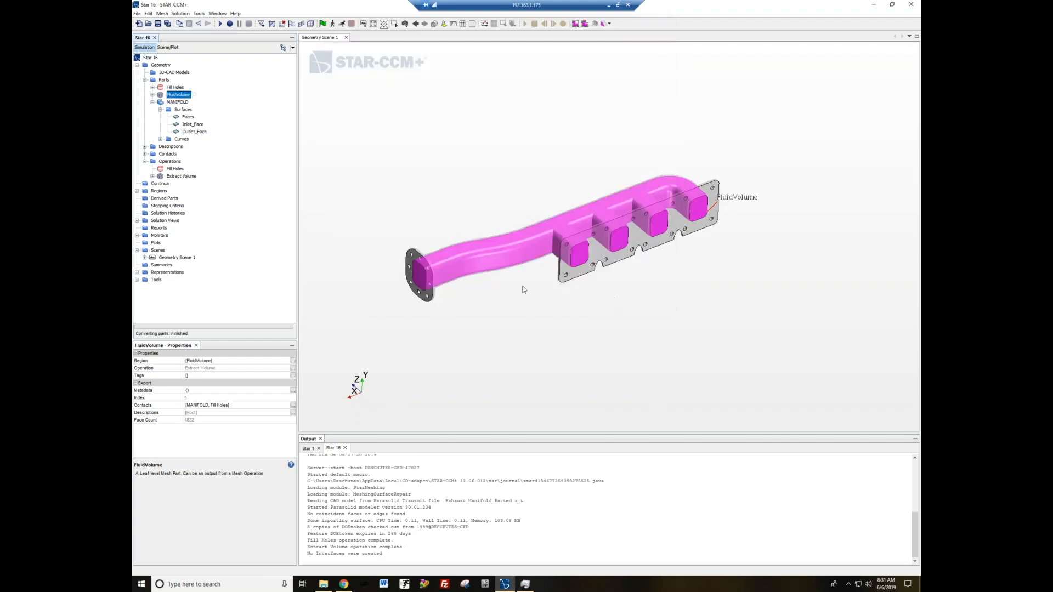
# - Expand the FluidVolume region's boundaries and inspect Inlet_Curve, MANIFOLD.Faces and OutPort1 in the geometry scene
pyautogui.click(138, 191)
pyautogui.click(145, 199)
pyautogui.click(169, 198)
pyautogui.click(152, 206)
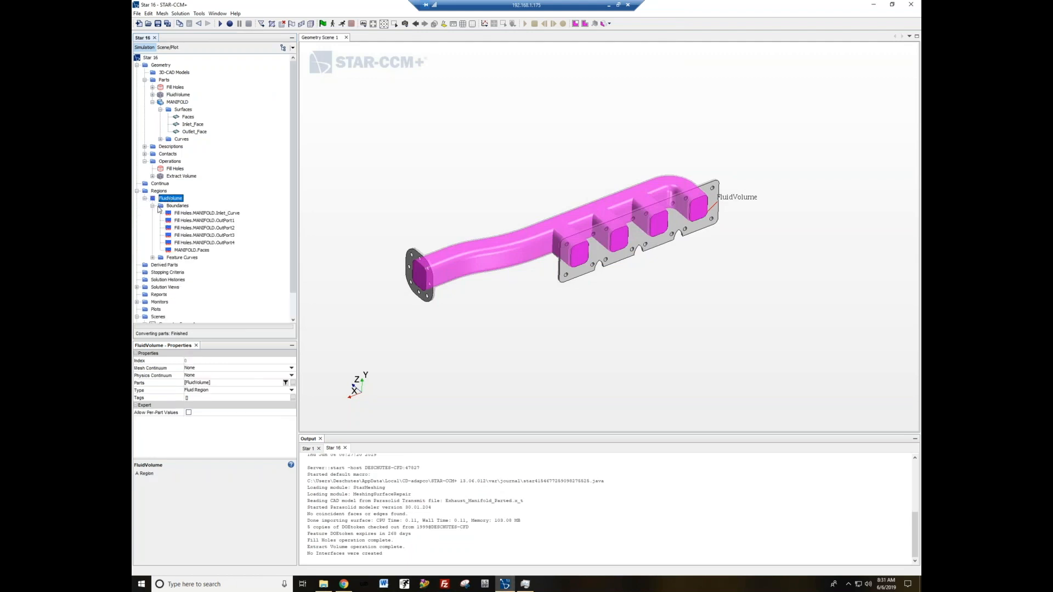
pyautogui.click(178, 213)
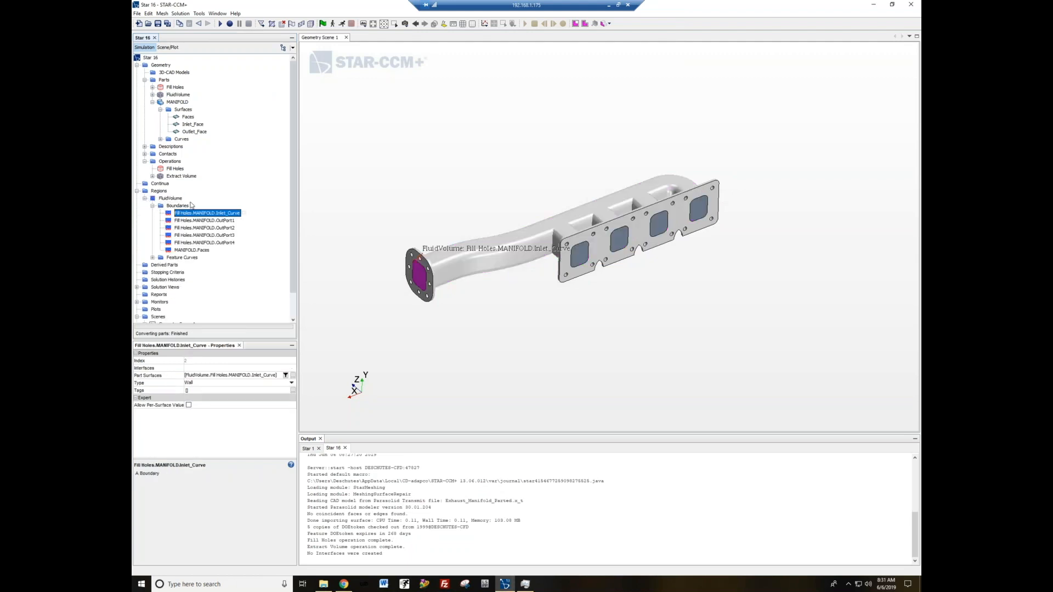
pyautogui.click(197, 251)
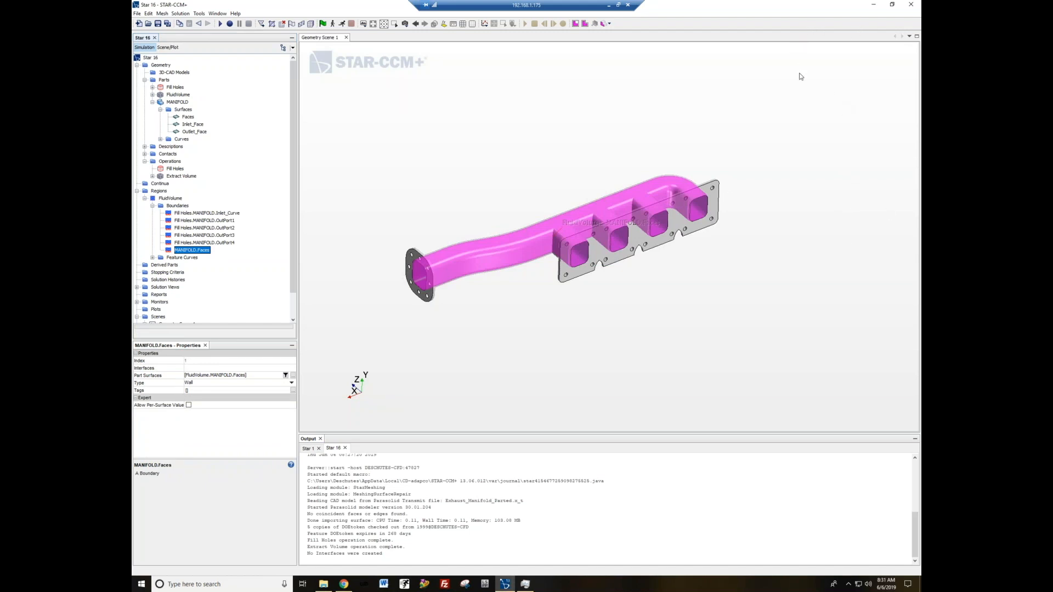
pyautogui.click(208, 213)
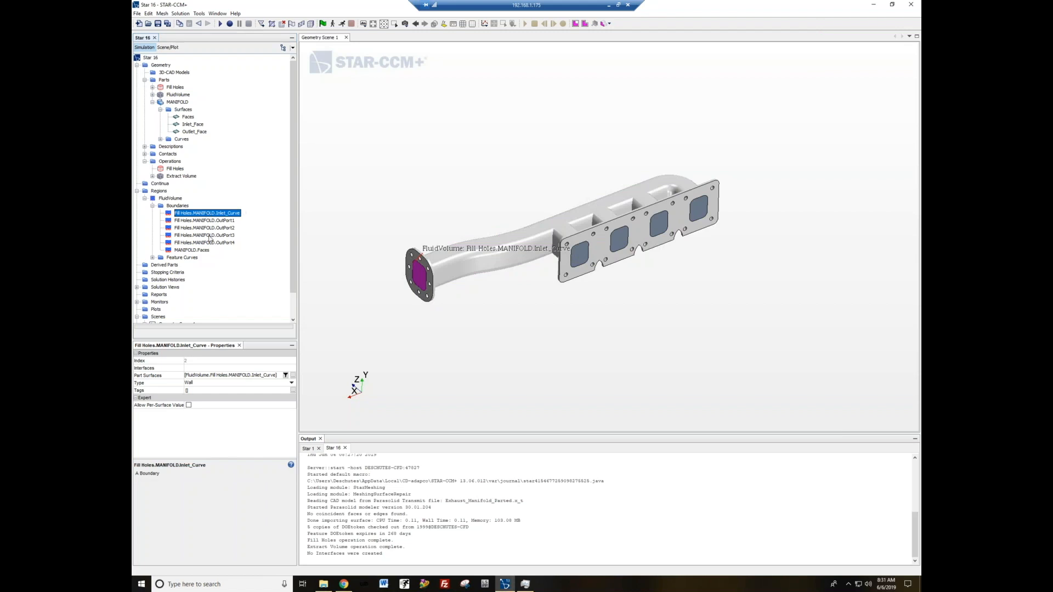
pyautogui.click(209, 221)
# - Set the type of the region's Inlet_Curve boundary to Velocity Inlet
pyautogui.click(204, 214)
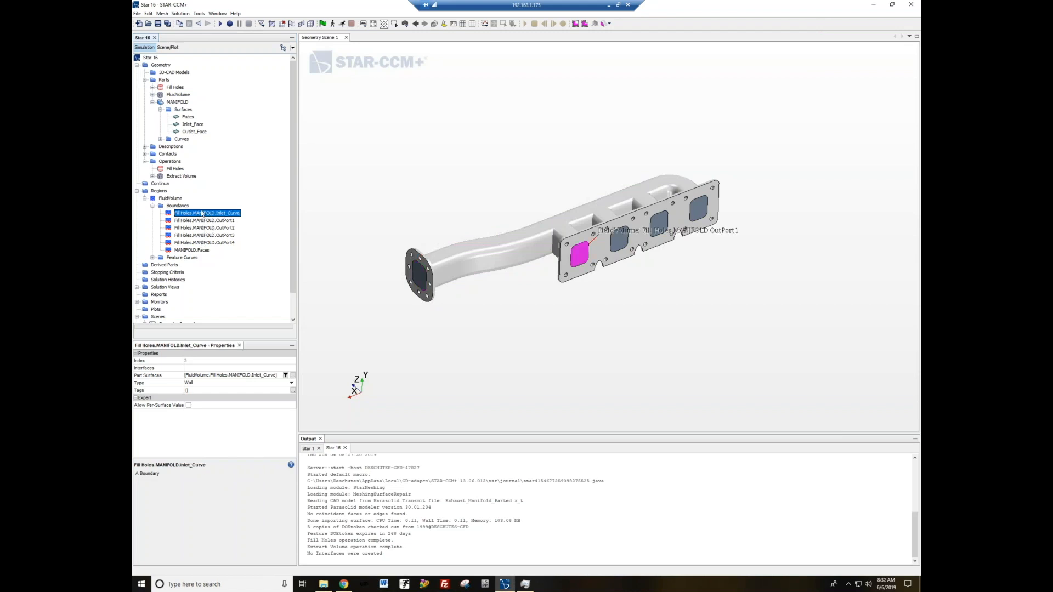
pyautogui.click(235, 383)
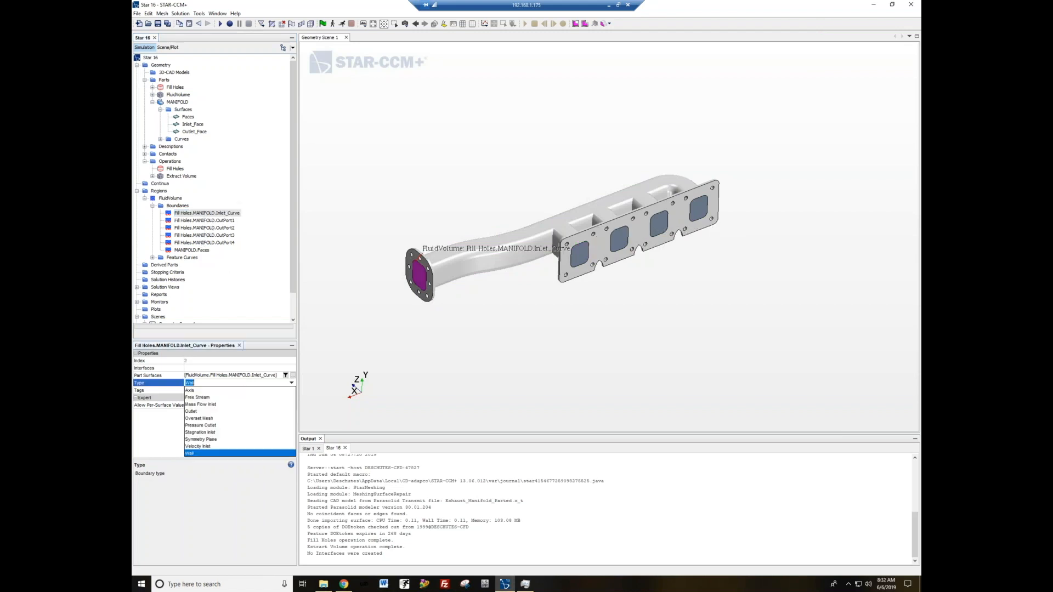
pyautogui.click(231, 447)
# - Set the boundaries OutPort1, OutPort2, OutPort3 and OutPort4 to Pressure Outlet, and recheck the inlet boundary's type
pyautogui.click(216, 221)
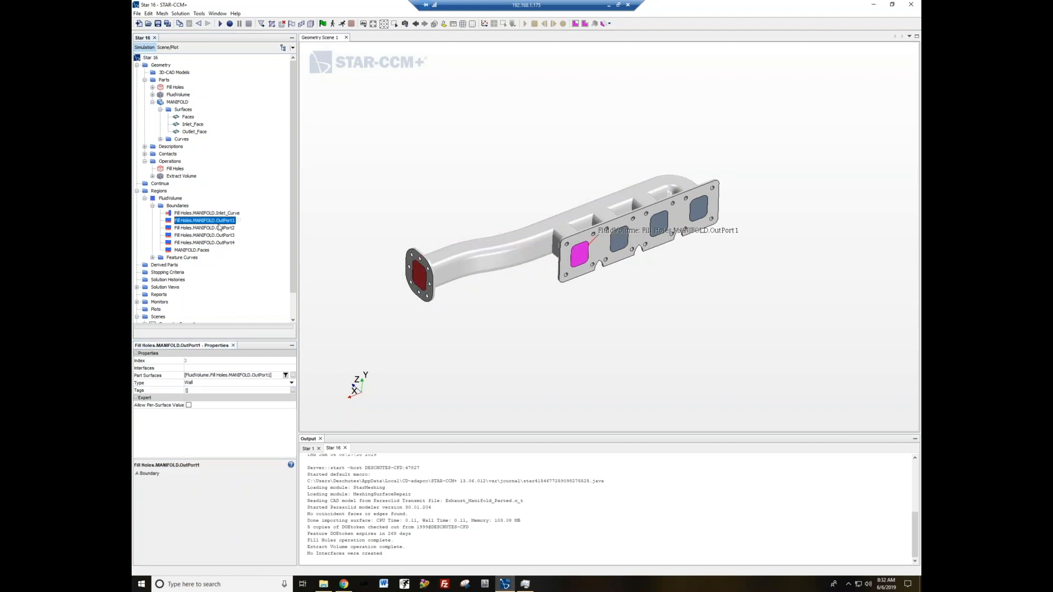
pyautogui.keyDown('shift'); pyautogui.click(223, 242); pyautogui.keyUp('shift')
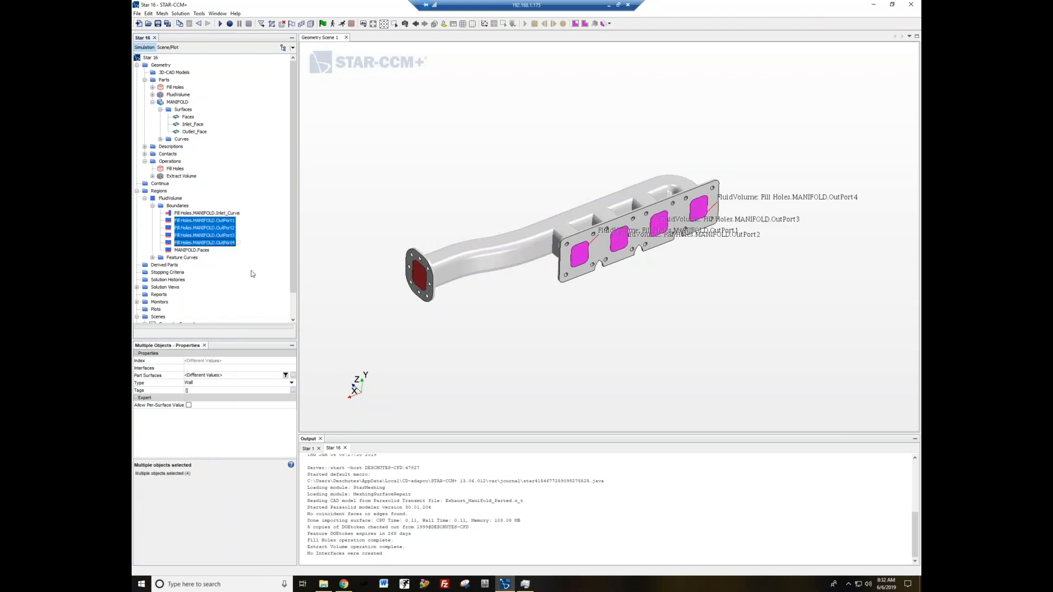
pyautogui.click(270, 384)
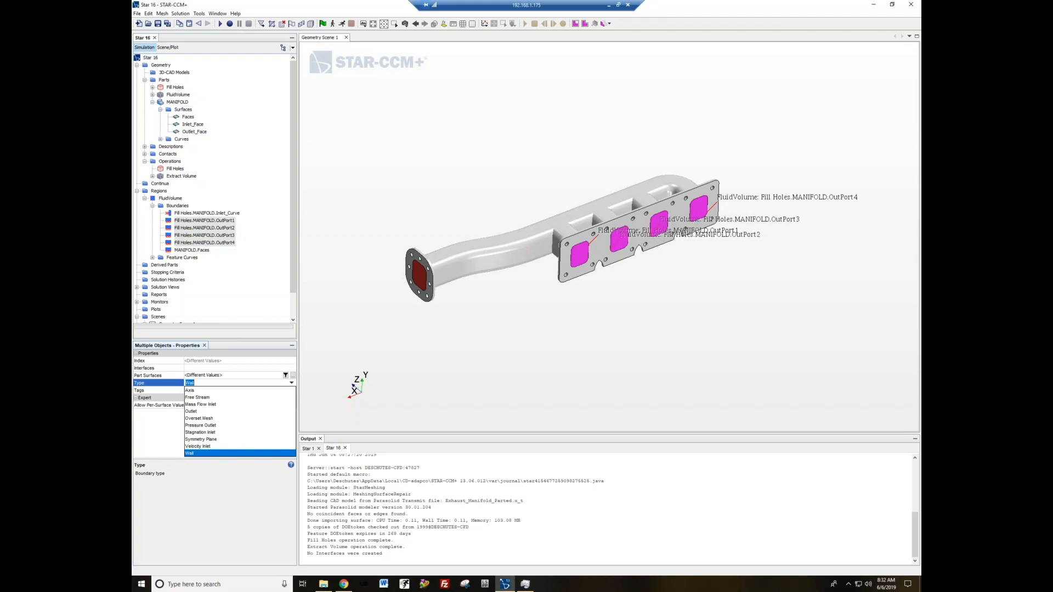
pyautogui.click(260, 430)
pyautogui.click(218, 212)
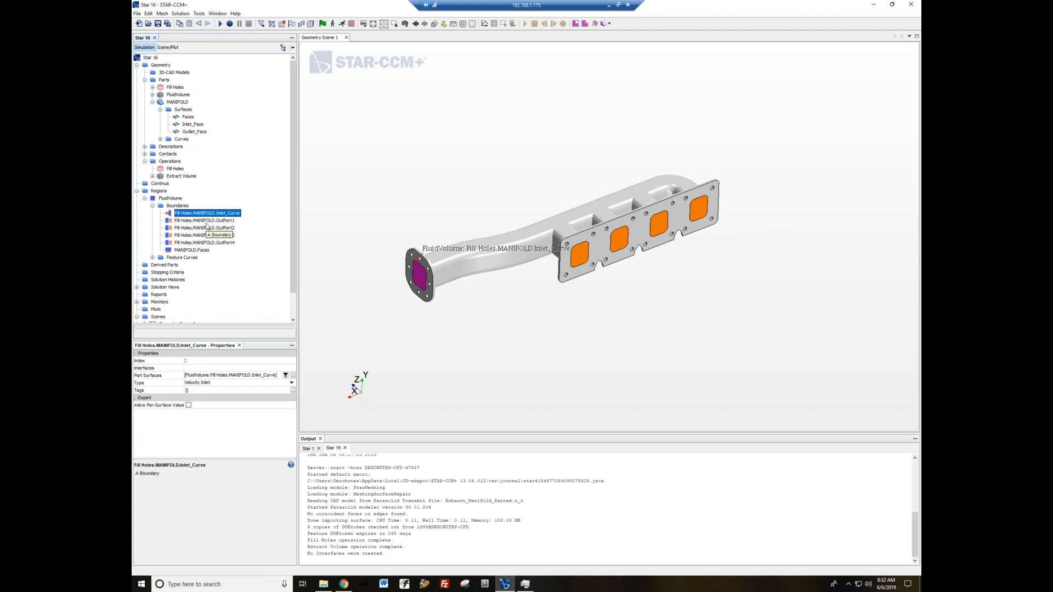
# - Create a new physics continuum under Continua
pyautogui.click(165, 184)
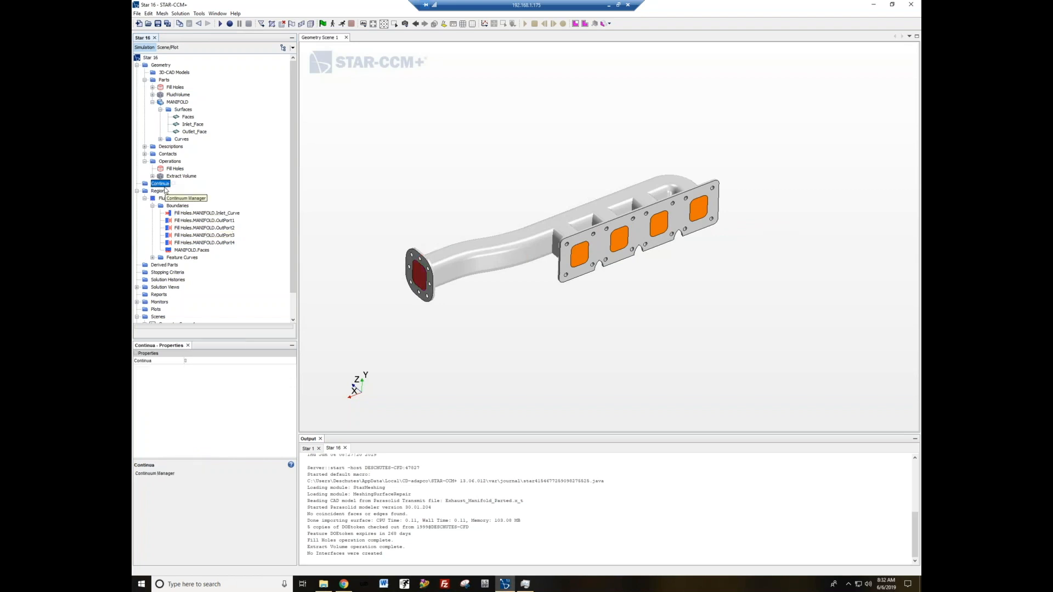
pyautogui.rightClick(160, 184)
pyautogui.moveTo(170, 190)
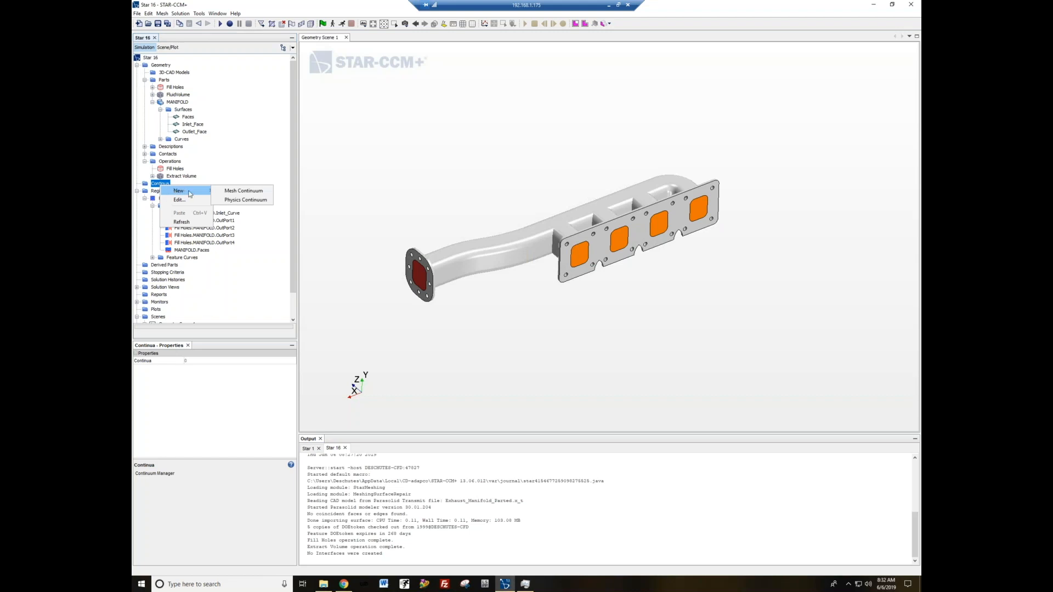
pyautogui.click(244, 199)
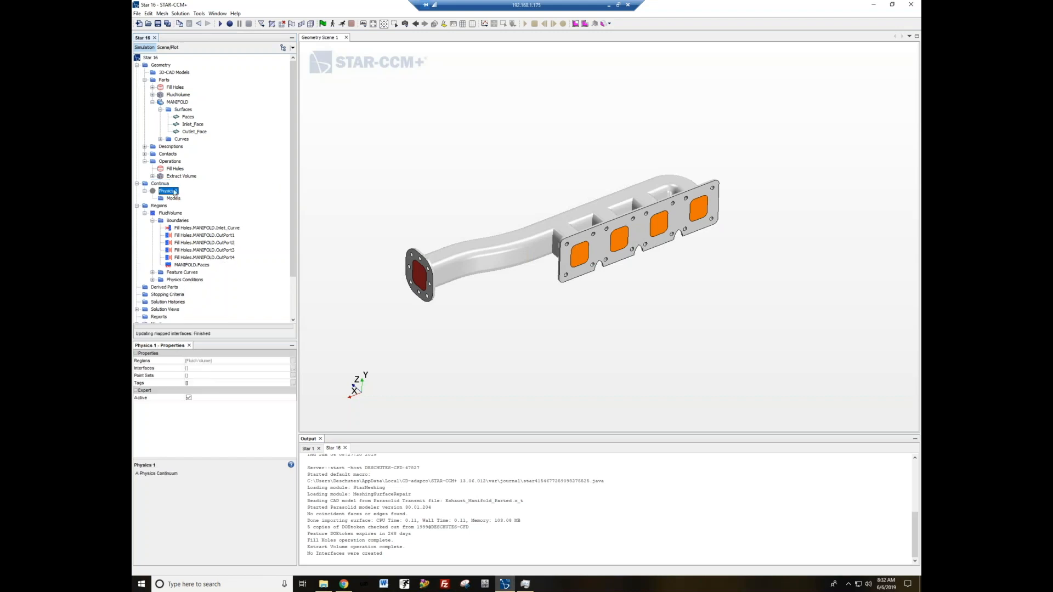
# - Select the Three Dimensional, Steady and Liquid models for the new physics continuum
pyautogui.rightClick(161, 192)
pyautogui.click(181, 196)
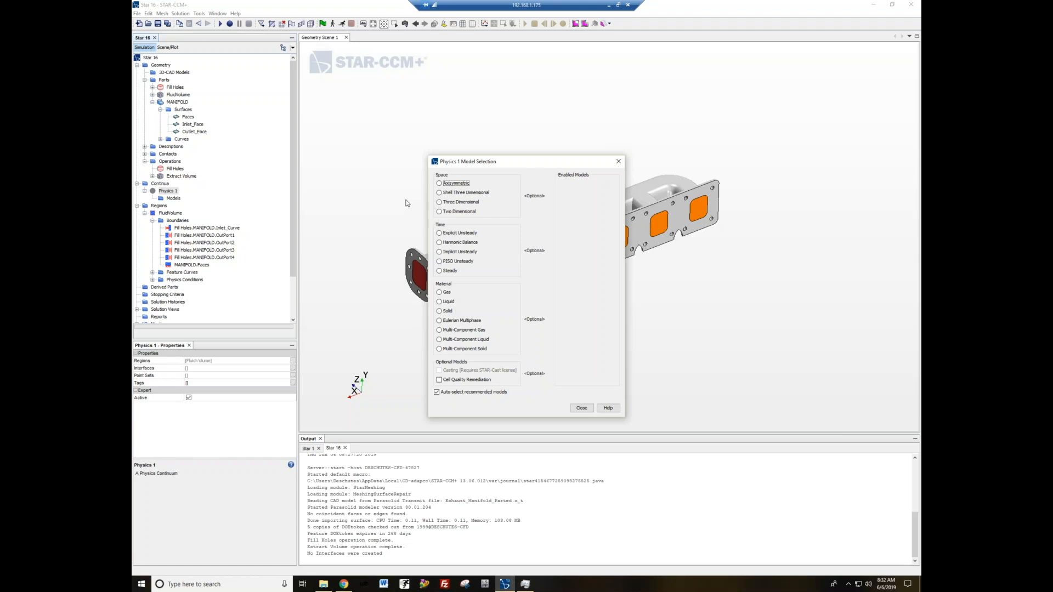
pyautogui.click(471, 202)
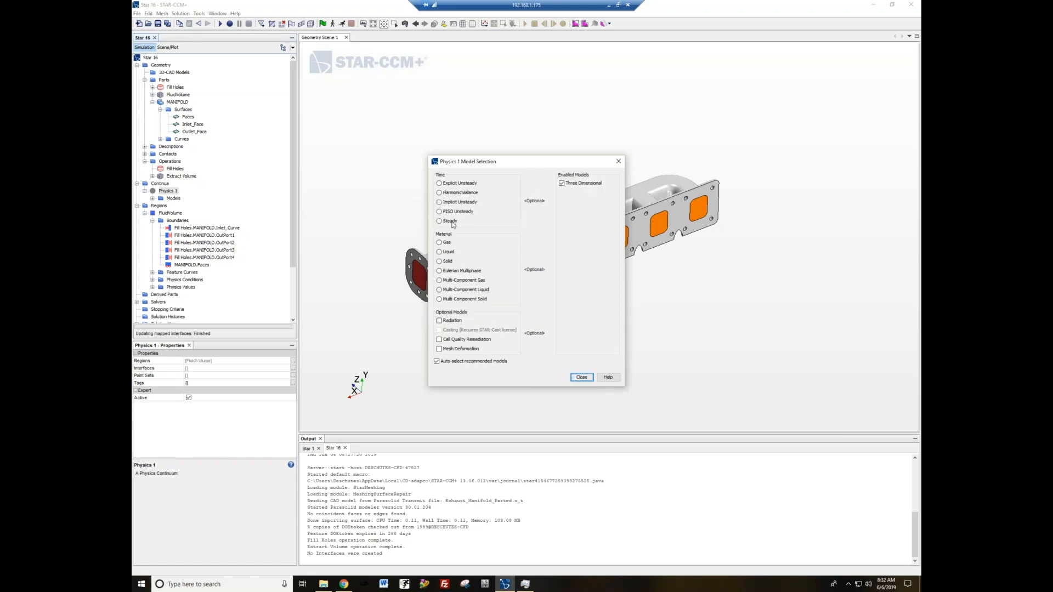
pyautogui.click(446, 221)
pyautogui.click(448, 193)
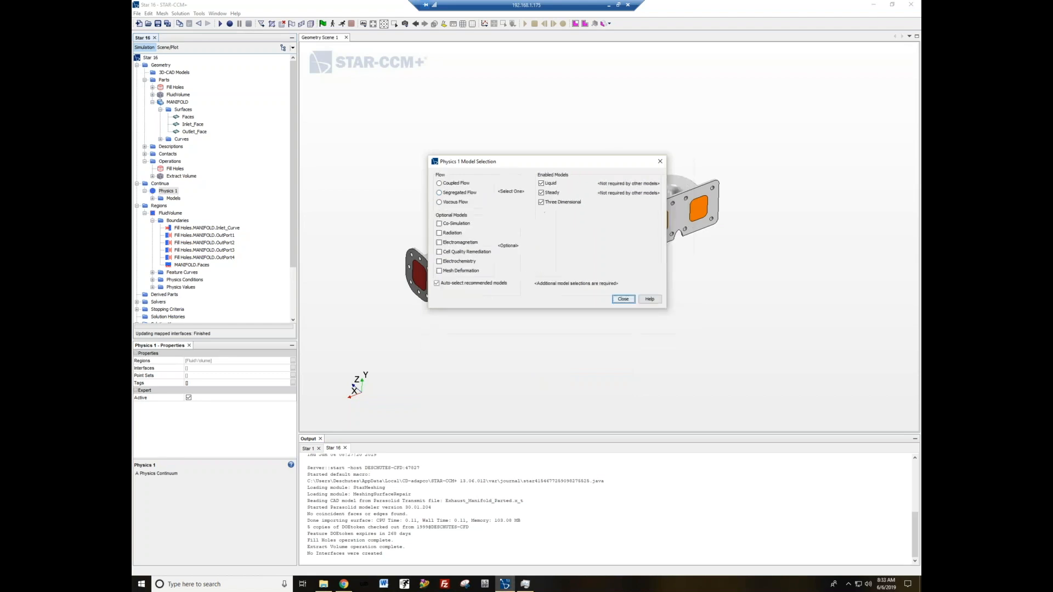
# - Enable the Segregated Flow, Constant Density, Turbulent and K-Epsilon Turbulence models in the physics continuum
pyautogui.click(458, 195)
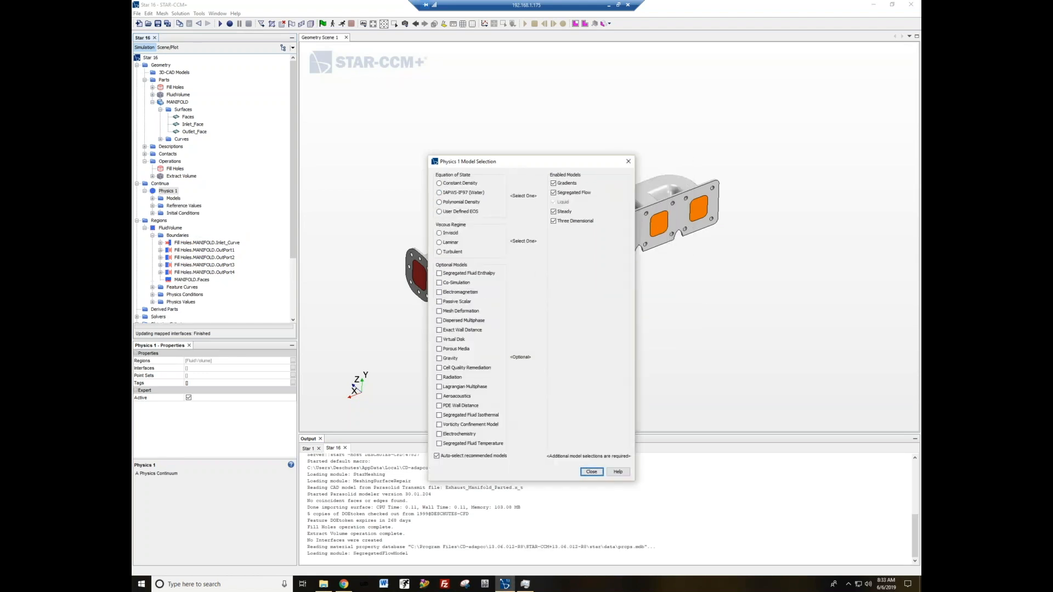
pyautogui.click(452, 183)
pyautogui.click(453, 202)
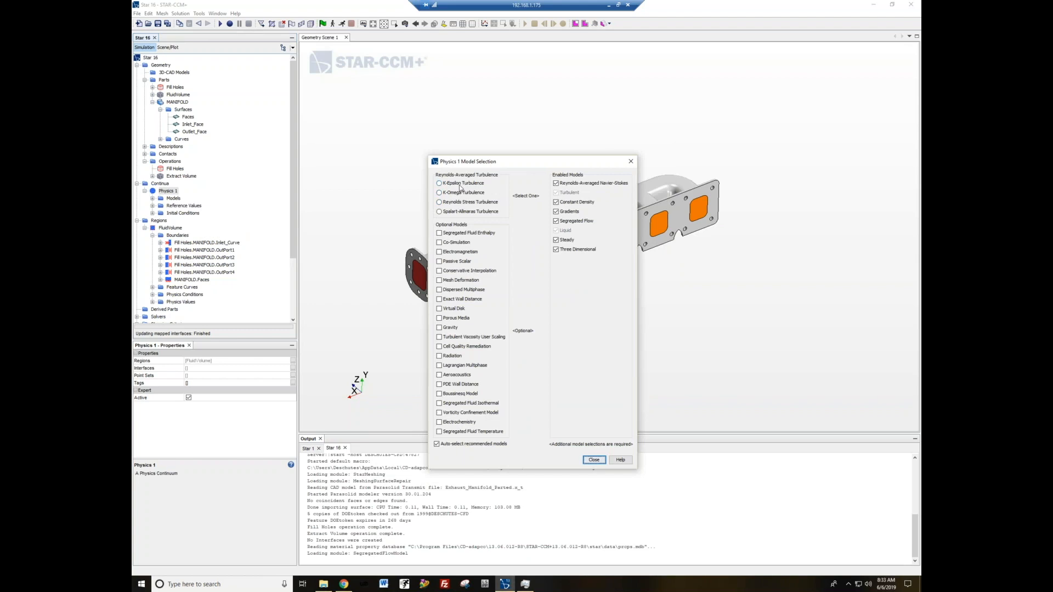
pyautogui.click(460, 184)
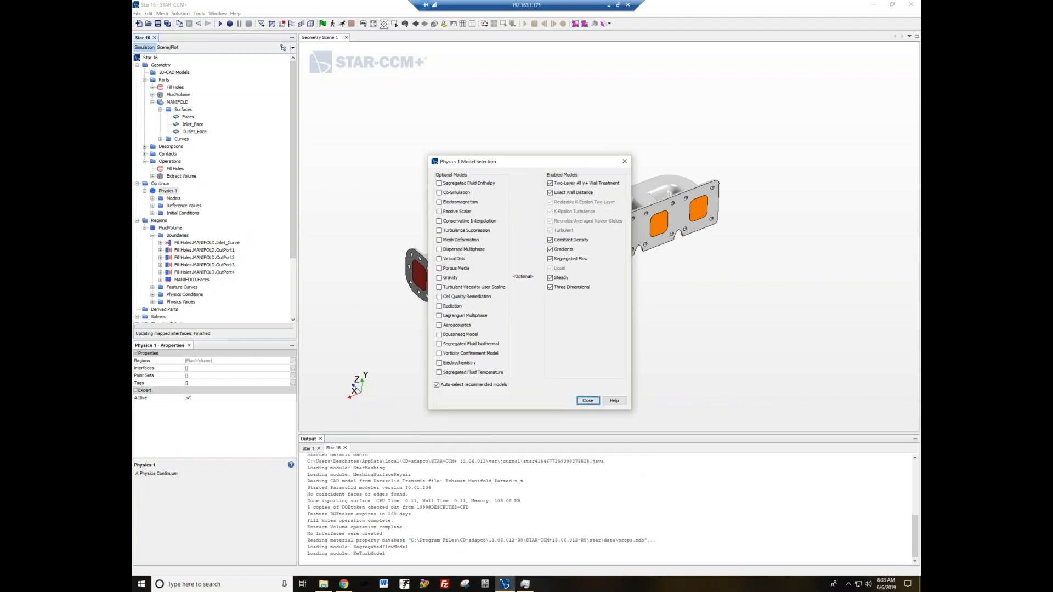
# - Review the enabled models of the physics continuum and finish the model selection
pyautogui.moveTo(524, 161); pyautogui.dragTo(463, 109)
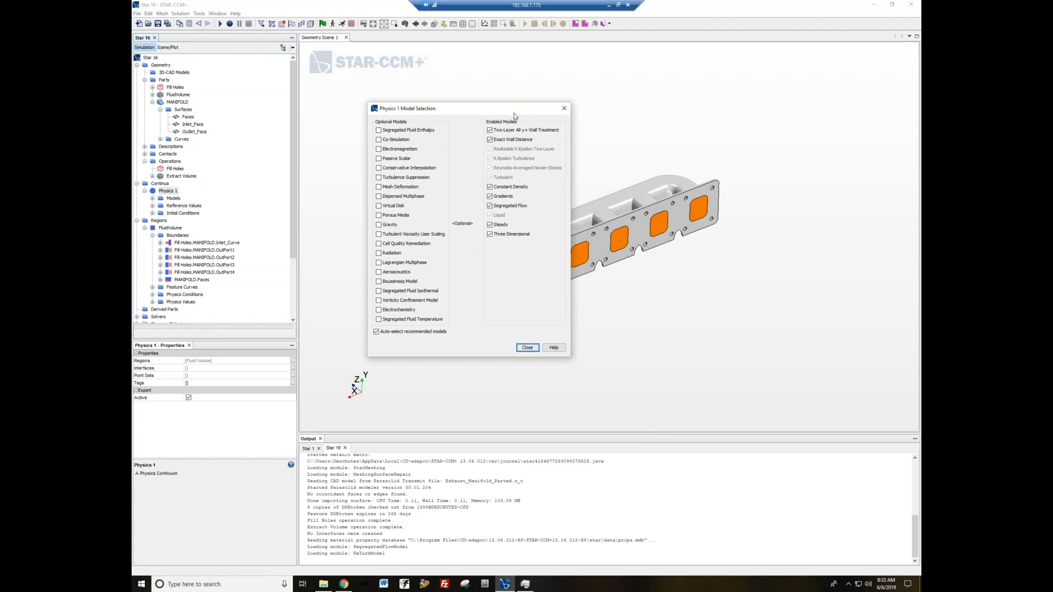
pyautogui.moveTo(514, 113); pyautogui.dragTo(498, 101)
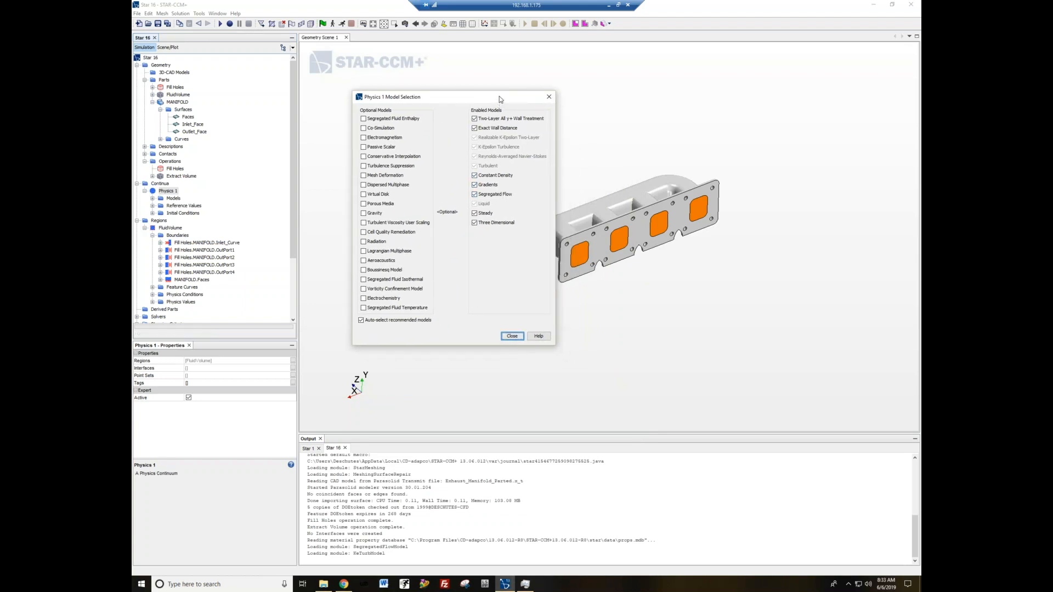
pyautogui.click(512, 337)
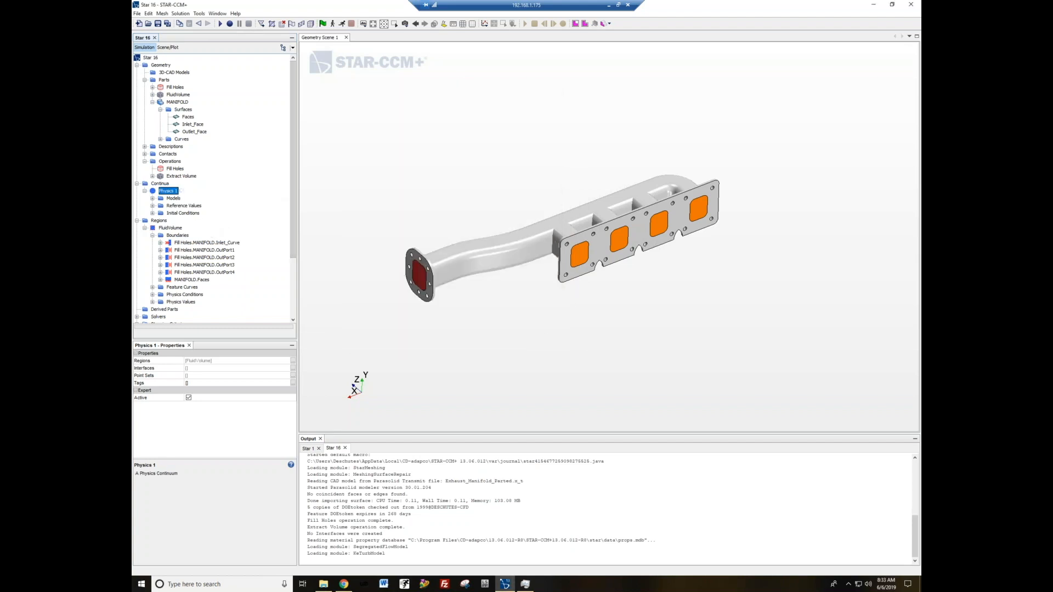
# - Set the constant velocity magnitude of the Inlet_Curve boundary to 2.0 m/s in its physics values
pyautogui.click(209, 243)
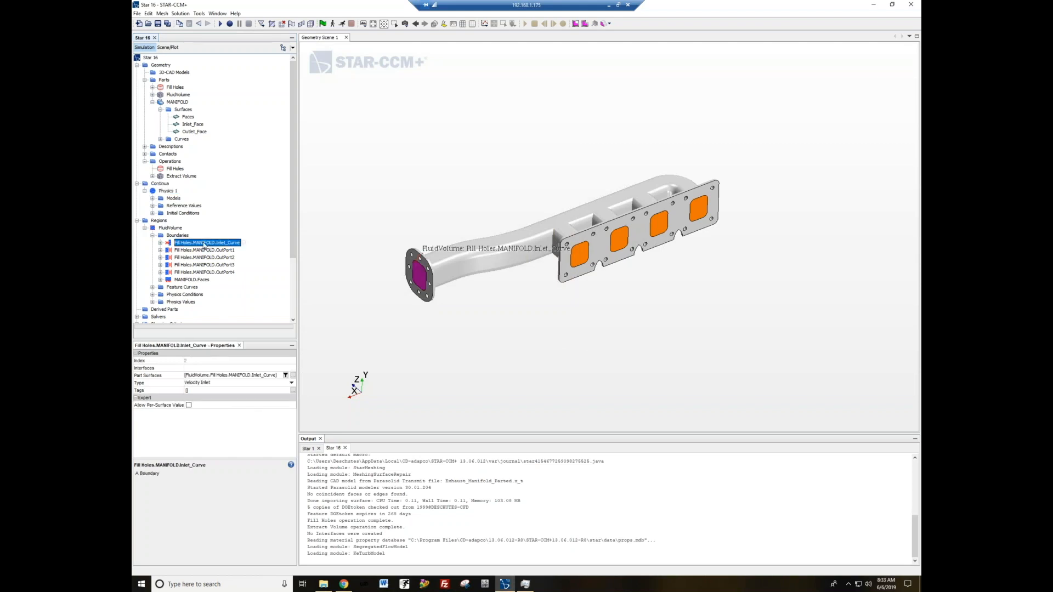
pyautogui.click(160, 243)
pyautogui.click(169, 257)
pyautogui.scroll(-1, 233, 224)
pyautogui.click(210, 258)
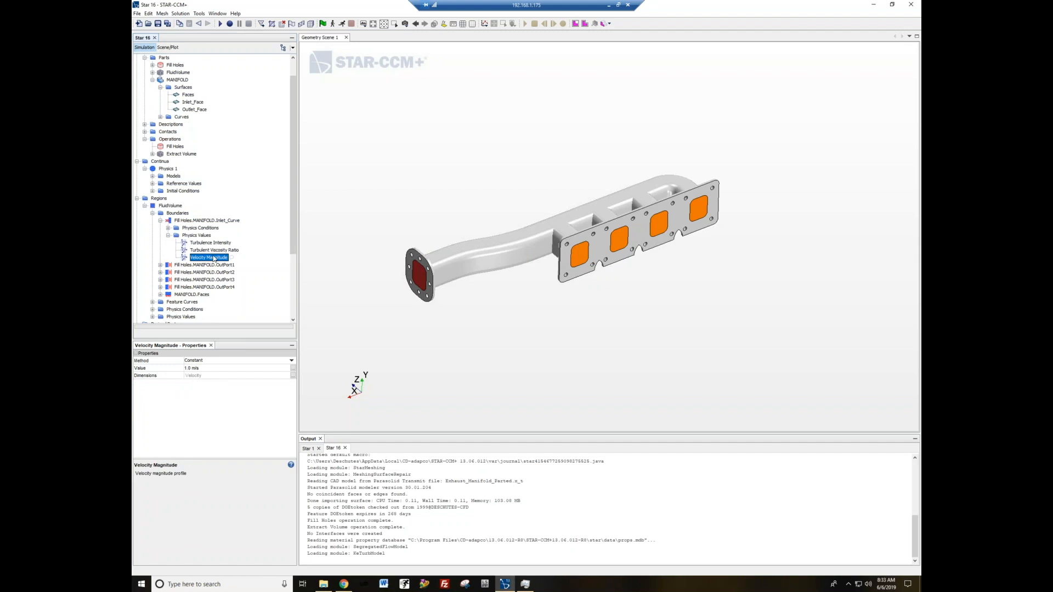
pyautogui.click(231, 369)
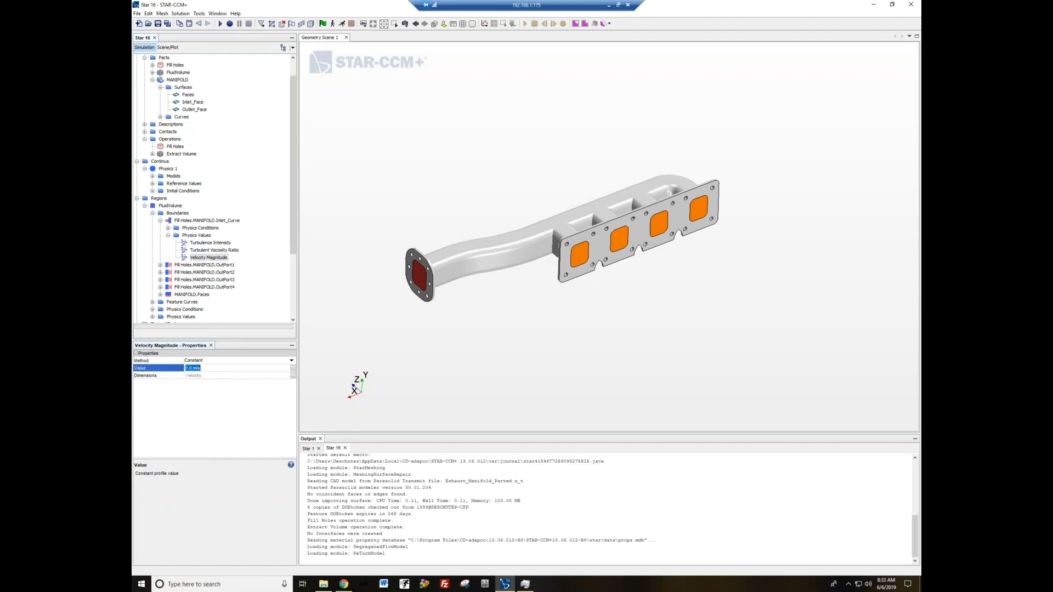
pyautogui.write('2')
pyautogui.click(159, 354)
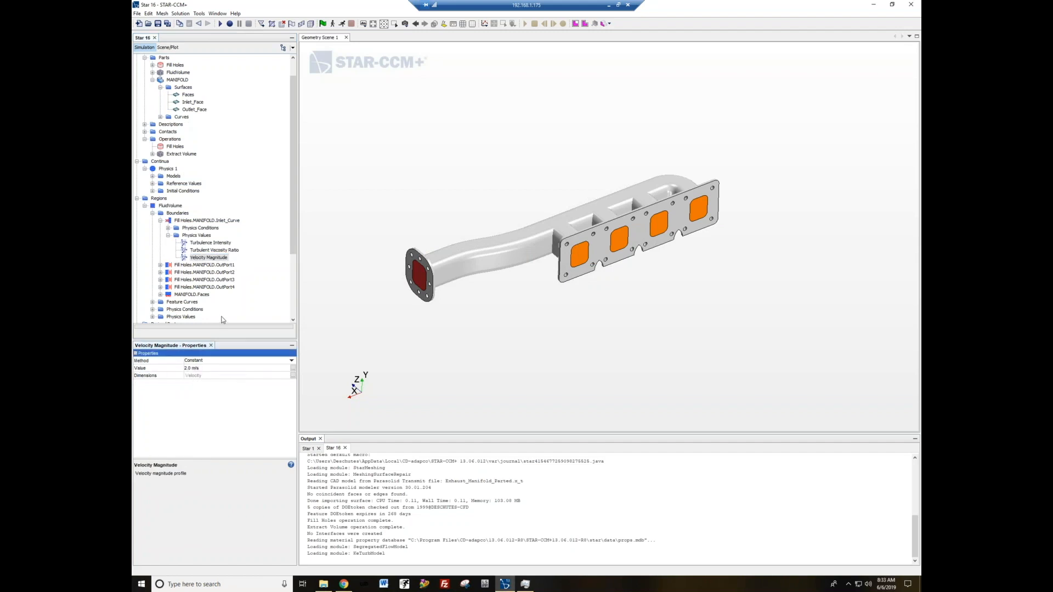
pyautogui.click(160, 220)
# - Check the Pressure setting in the physics values of the OutPort1 boundary
pyautogui.click(192, 228)
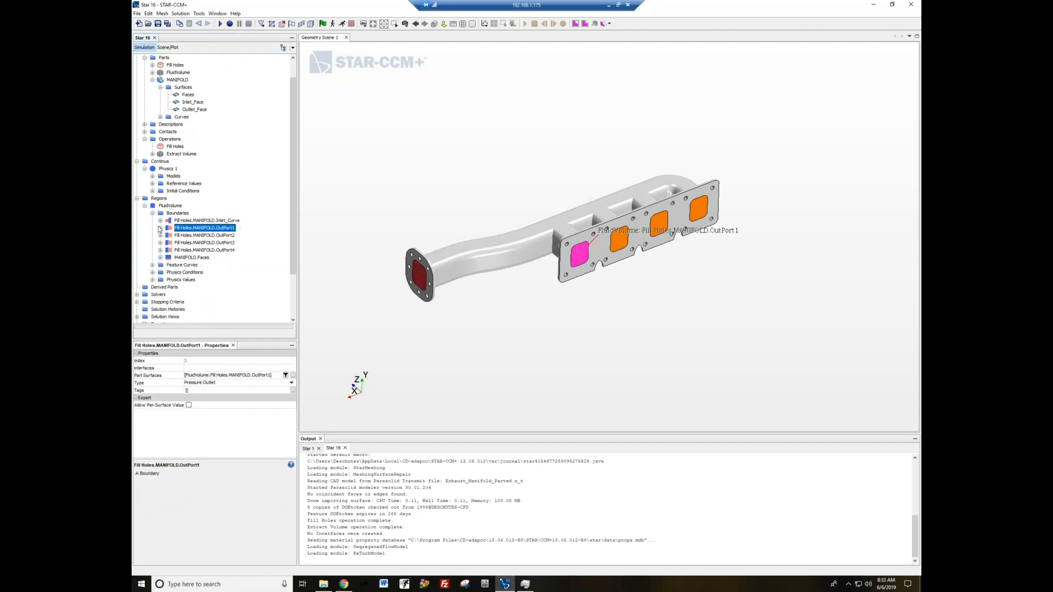
pyautogui.click(161, 228)
pyautogui.click(168, 243)
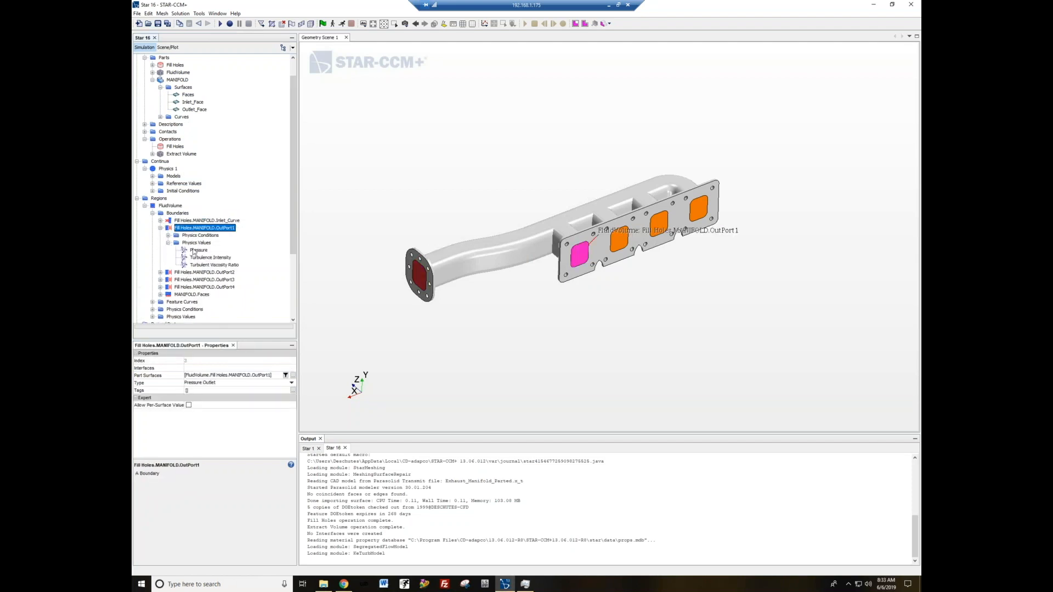
pyautogui.click(196, 251)
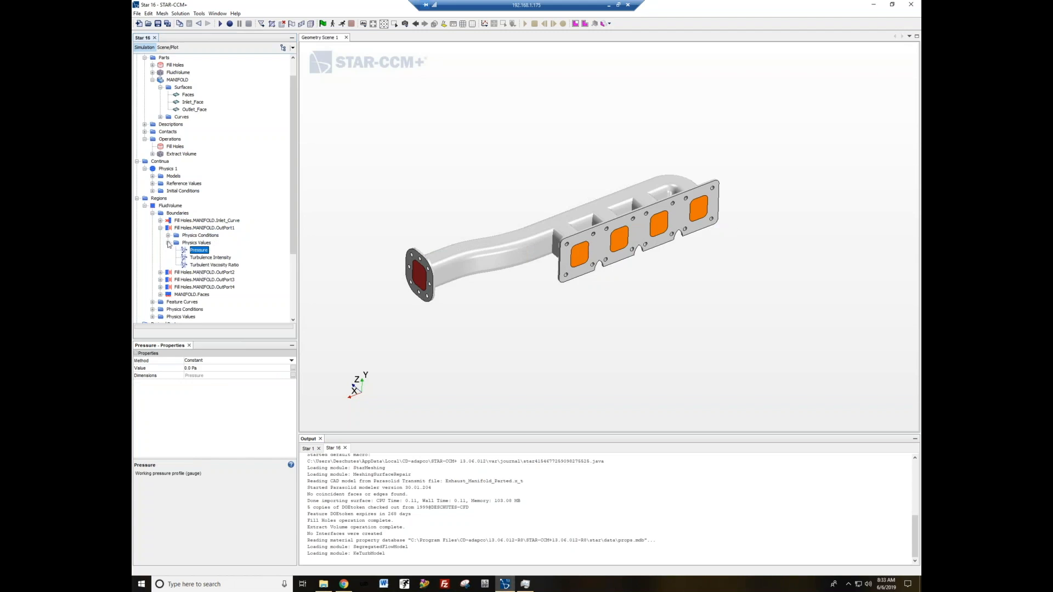
pyautogui.click(168, 243)
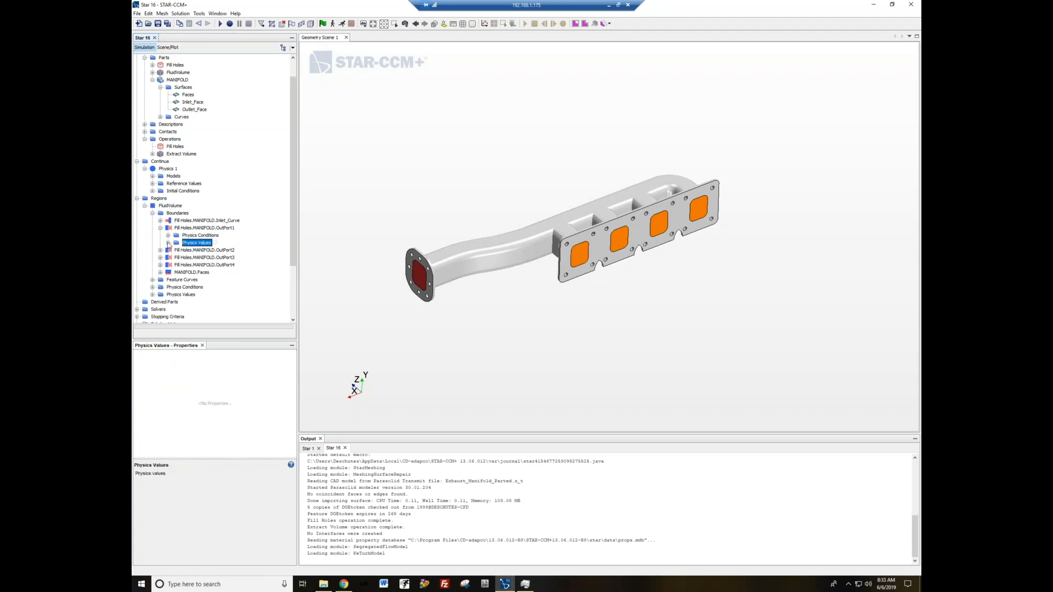
pyautogui.click(161, 228)
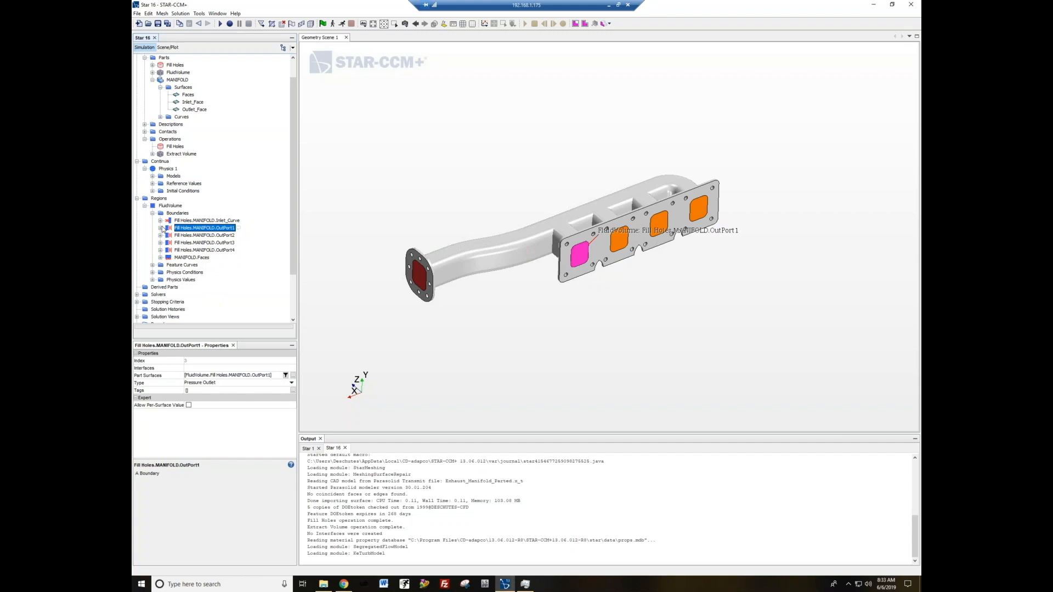
# - Create an Automated Mesh operation on the FluidVolume part with the Surface Remesher, Polyhedral Mesher and Prism Layer Mesher
pyautogui.click(170, 139)
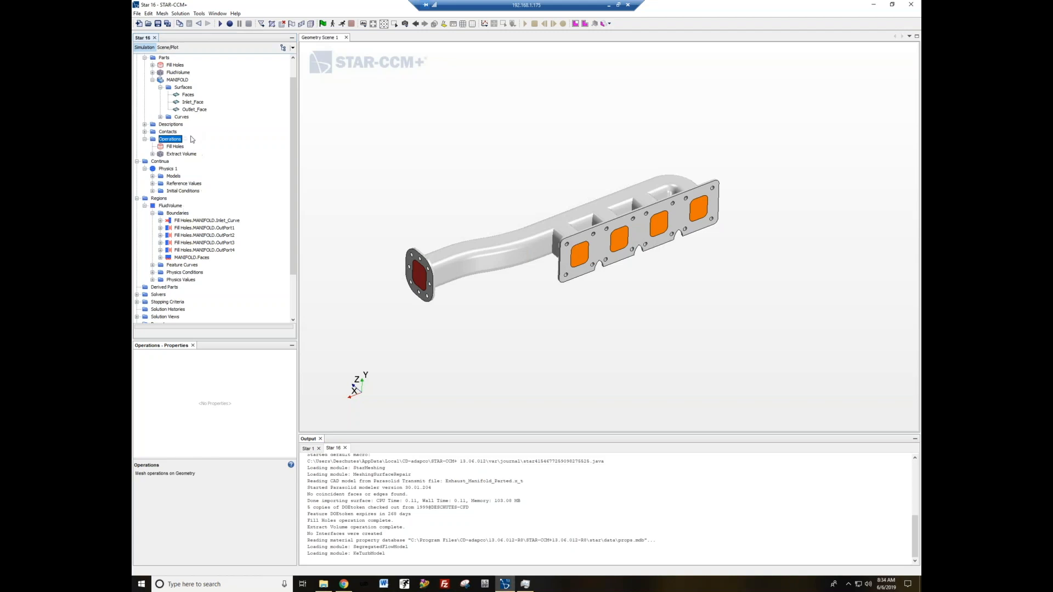
pyautogui.rightClick(166, 141)
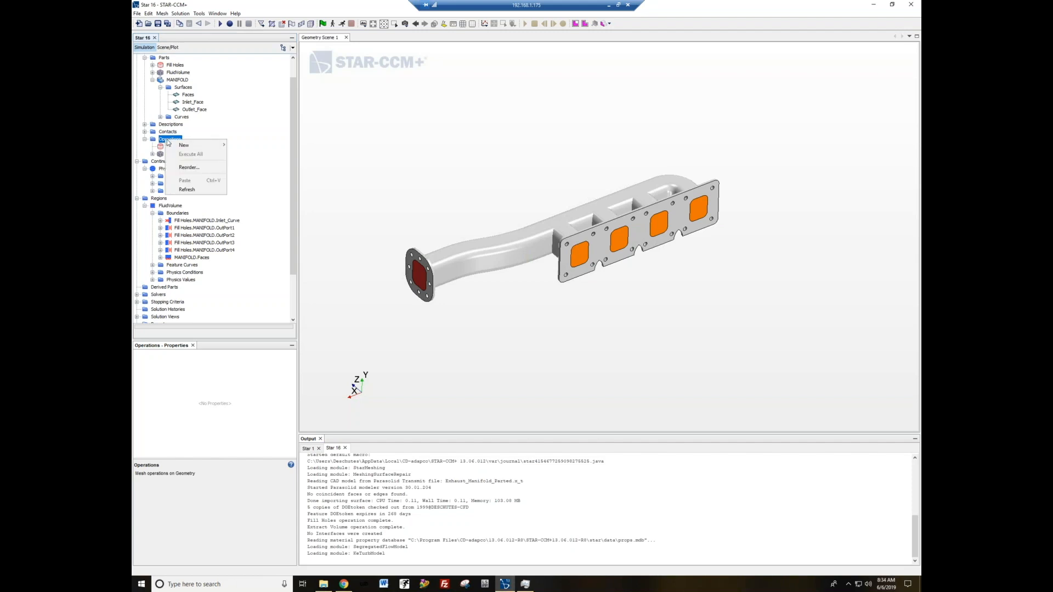
pyautogui.moveTo(179, 147)
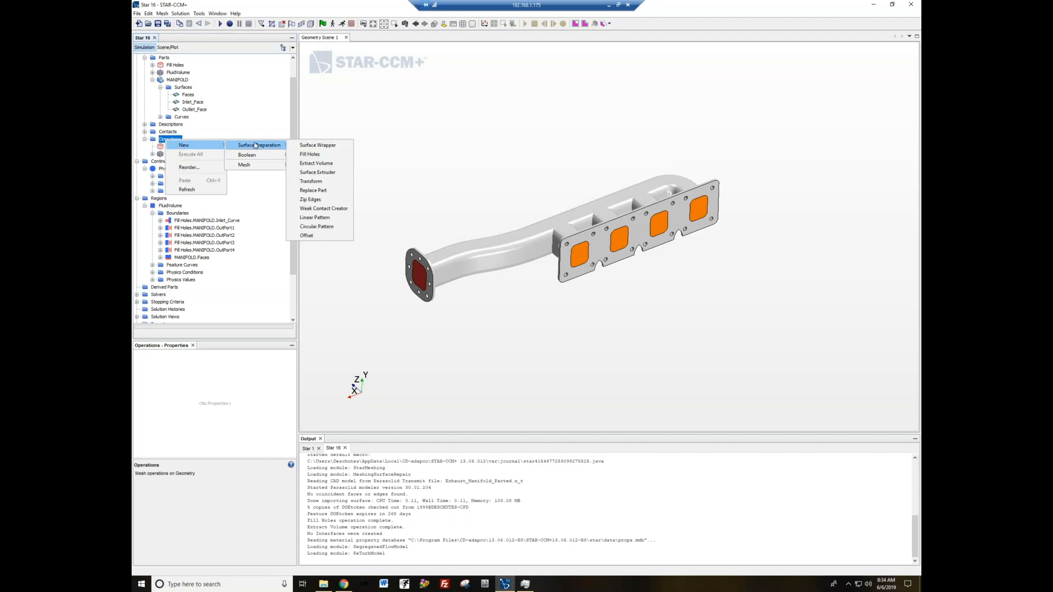
pyautogui.click(296, 167)
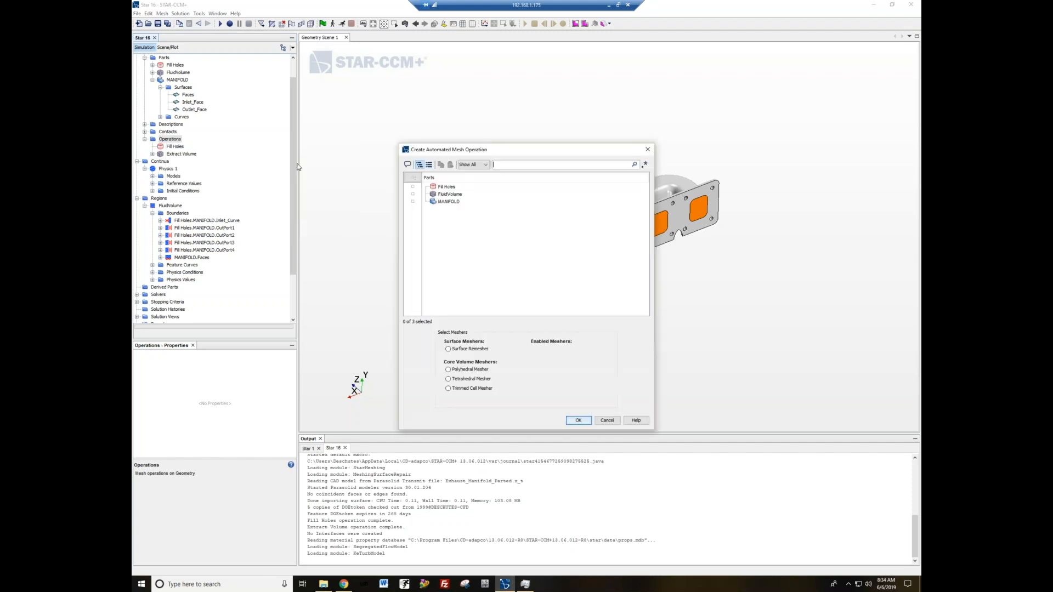
pyautogui.click(425, 194)
pyautogui.click(475, 349)
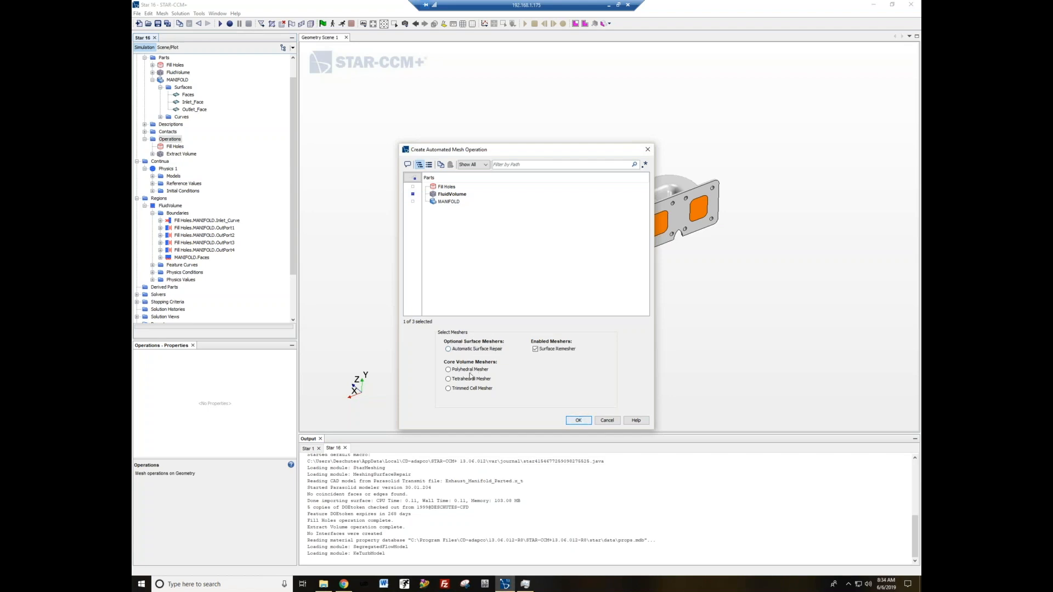
pyautogui.click(469, 370)
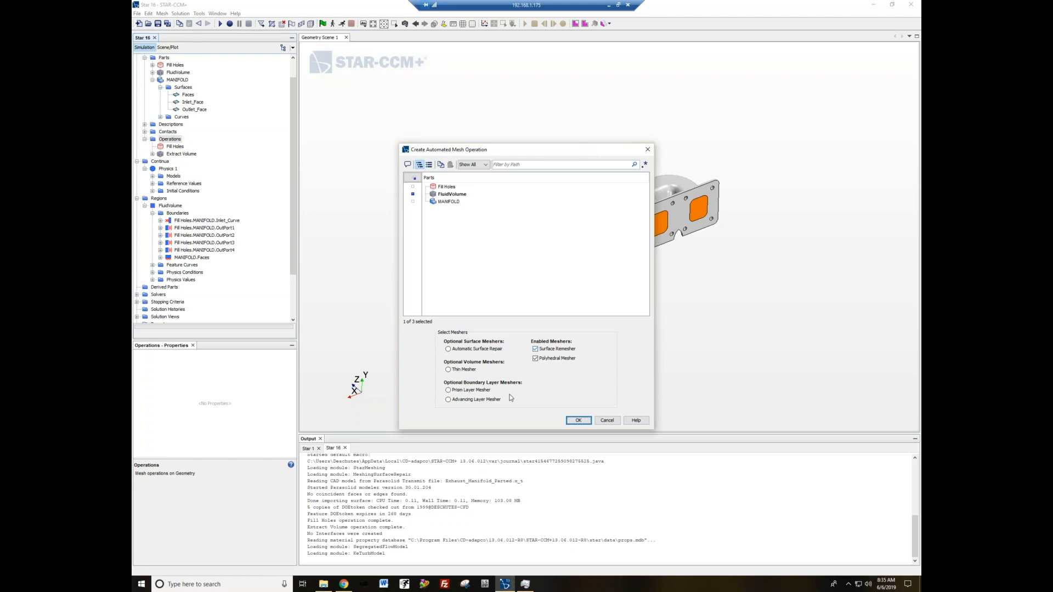
pyautogui.click(485, 390)
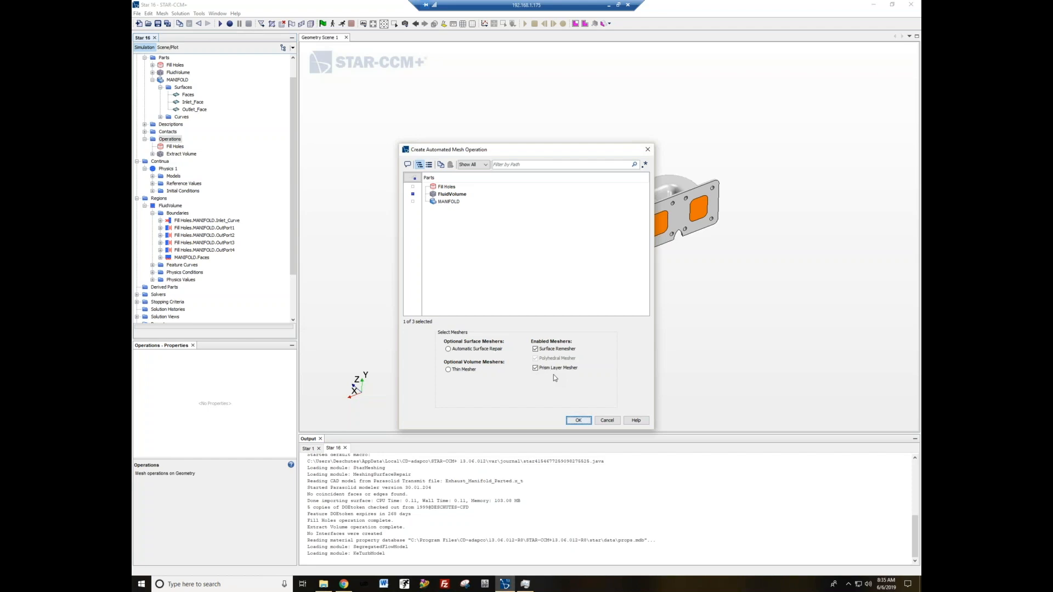
pyautogui.click(581, 422)
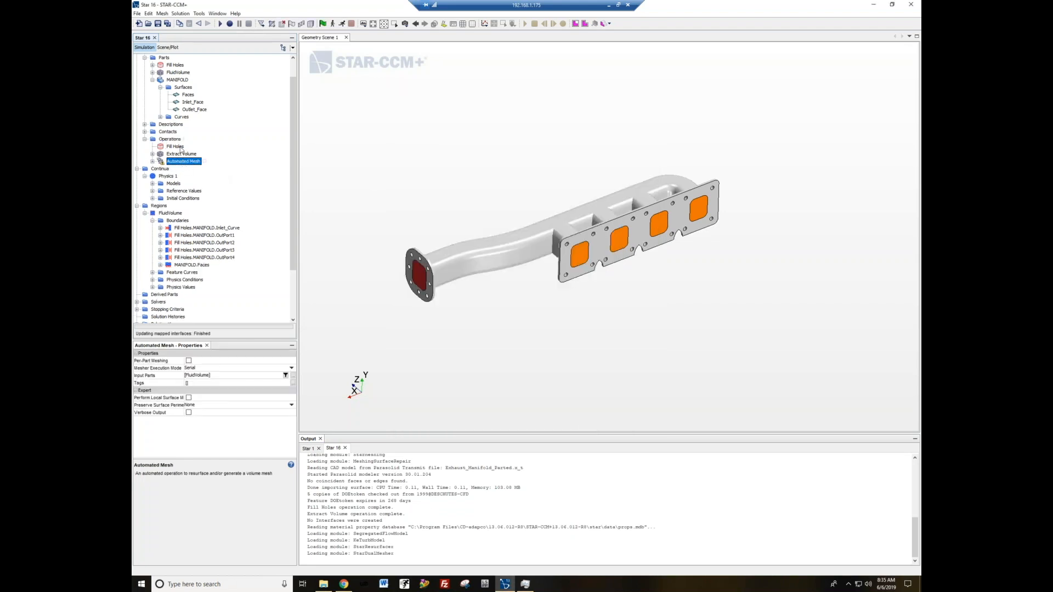
# - Review the automated mesh's default controls: base size, target and minimum surface size, prism layer stretching and prism layer total thickness
pyautogui.click(152, 162)
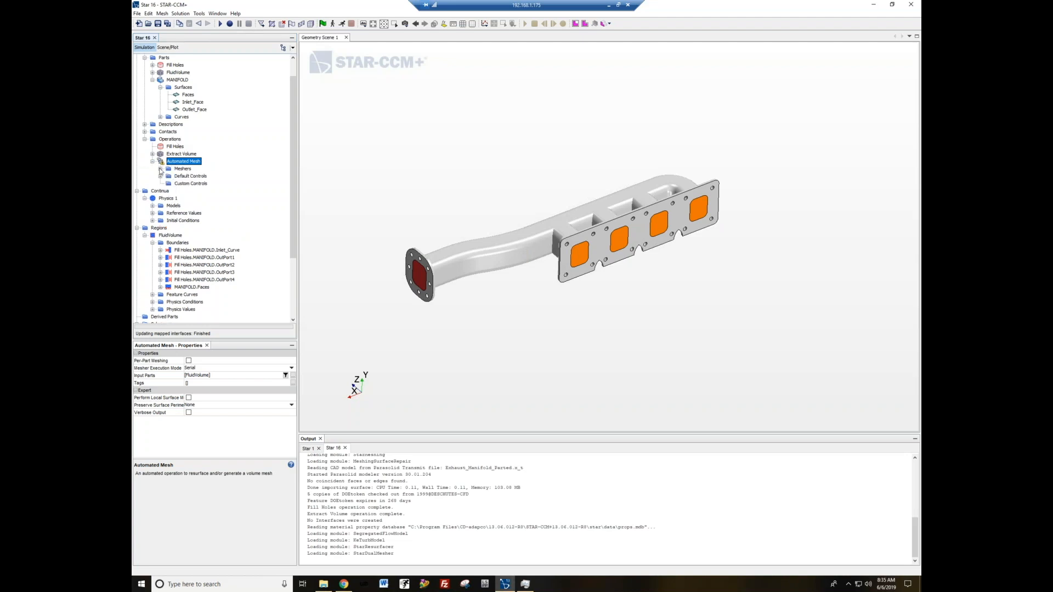
pyautogui.click(160, 169)
pyautogui.click(161, 199)
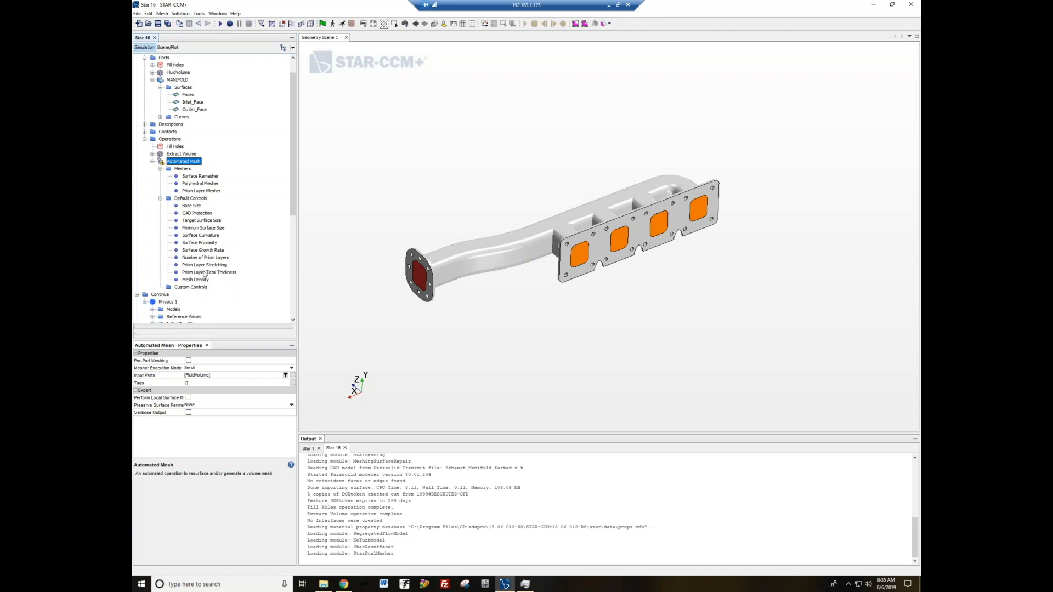
pyautogui.click(193, 207)
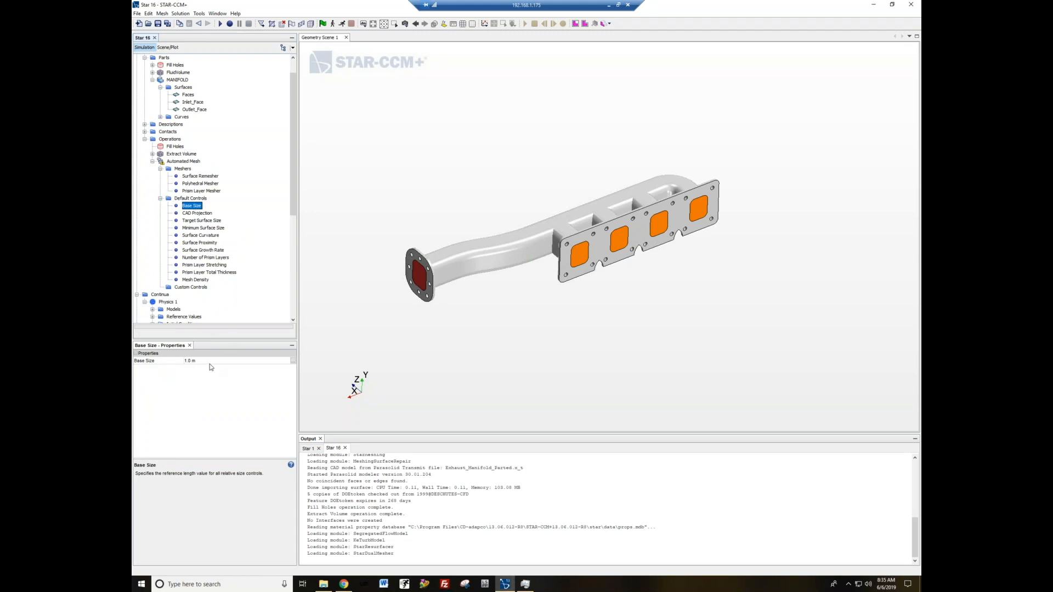
pyautogui.click(215, 220)
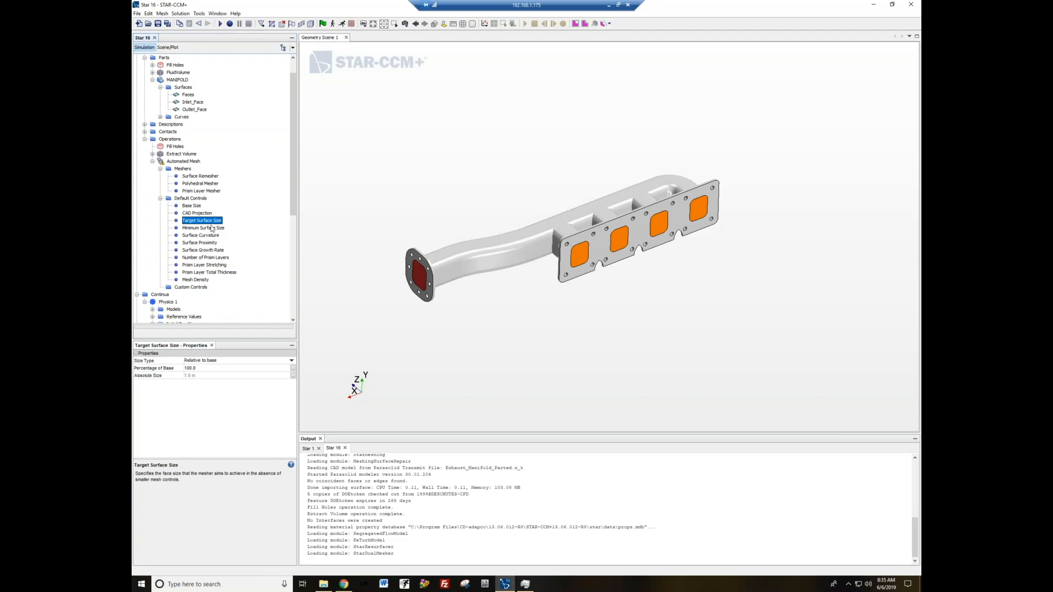
pyautogui.click(212, 229)
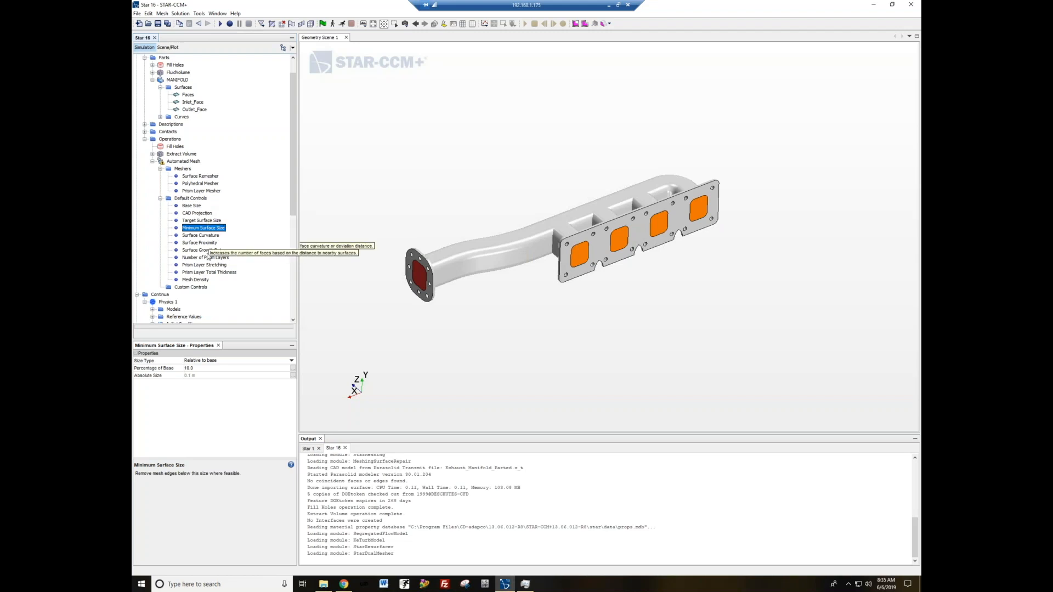
pyautogui.click(205, 265)
pyautogui.click(206, 272)
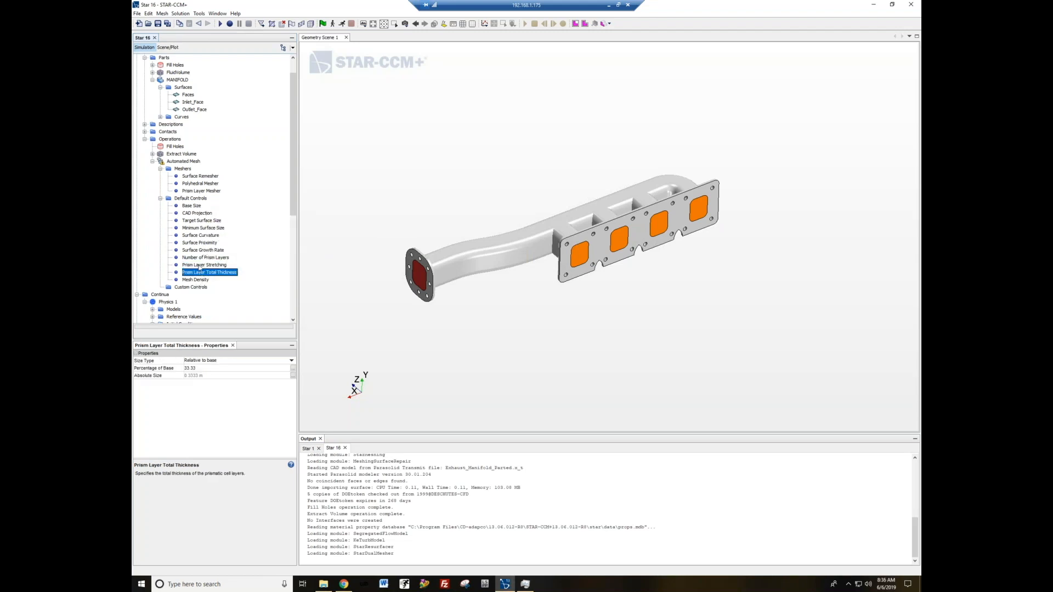
pyautogui.click(196, 206)
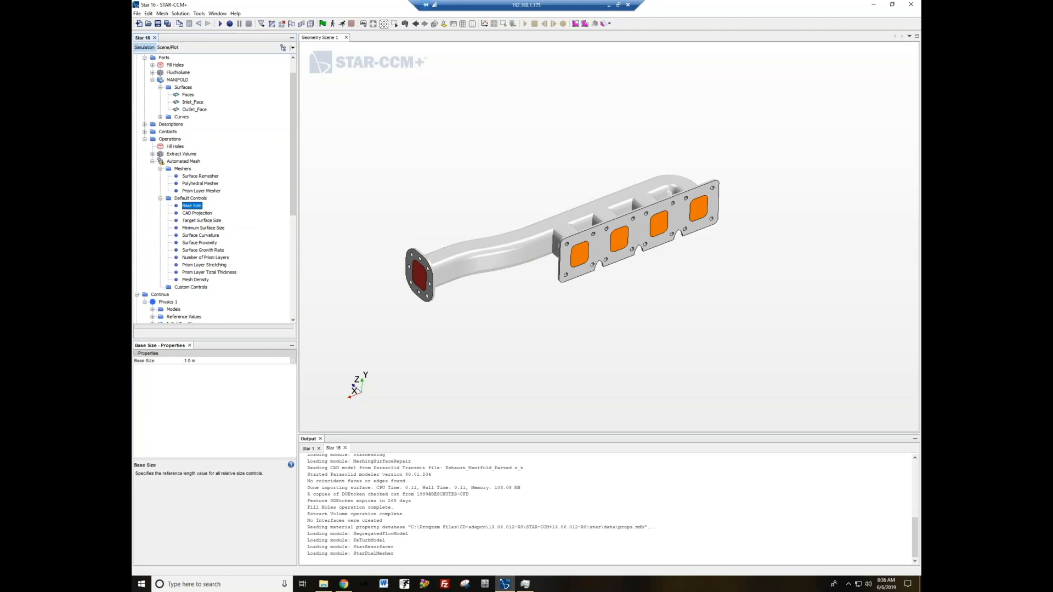
# - Measure the distance across the manifold's red inlet face from one side edge to the other
pyautogui.moveTo(407, 249); pyautogui.dragTo(448, 231)
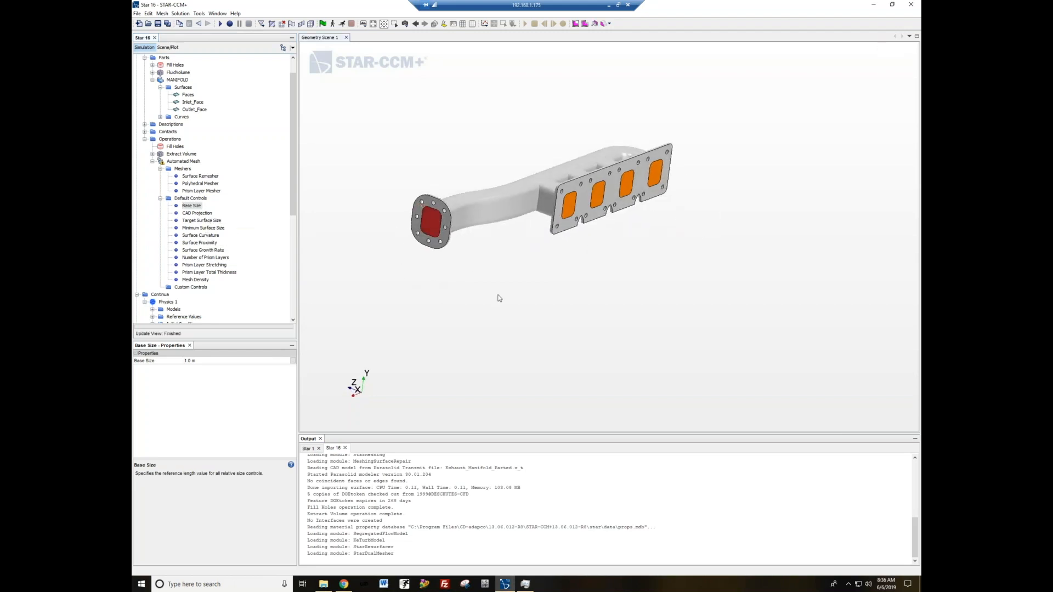
pyautogui.scroll(3, 499, 298)
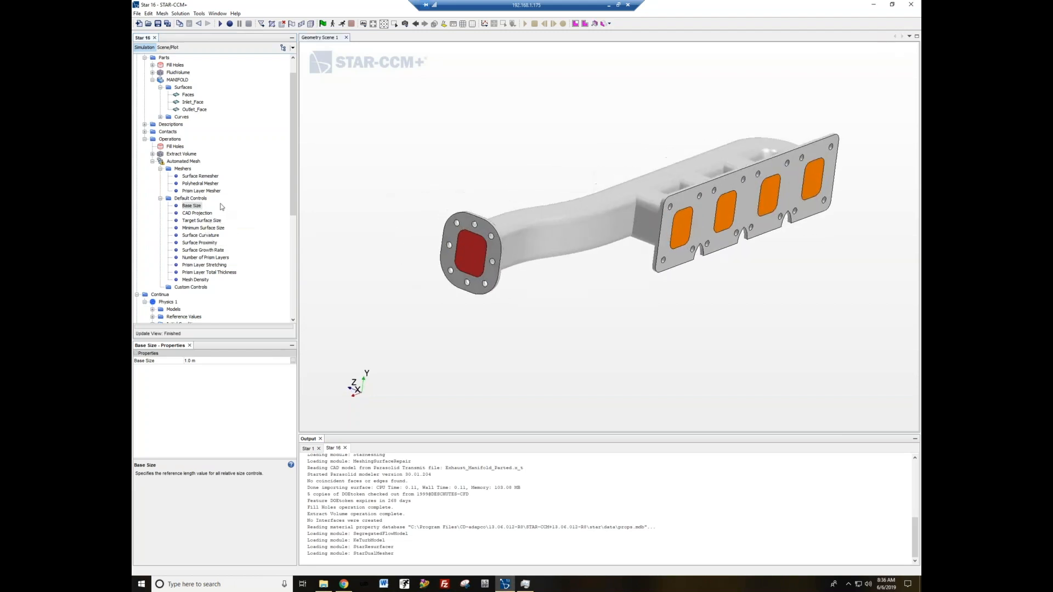
pyautogui.scroll(-2, 417, 198)
pyautogui.scroll(2, 449, 119)
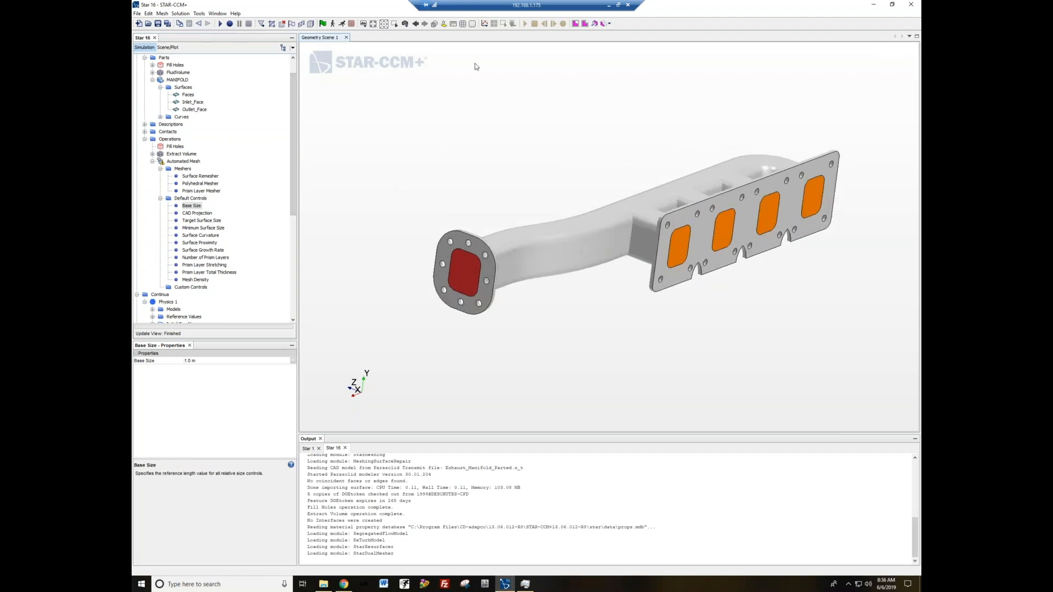
pyautogui.click(453, 24)
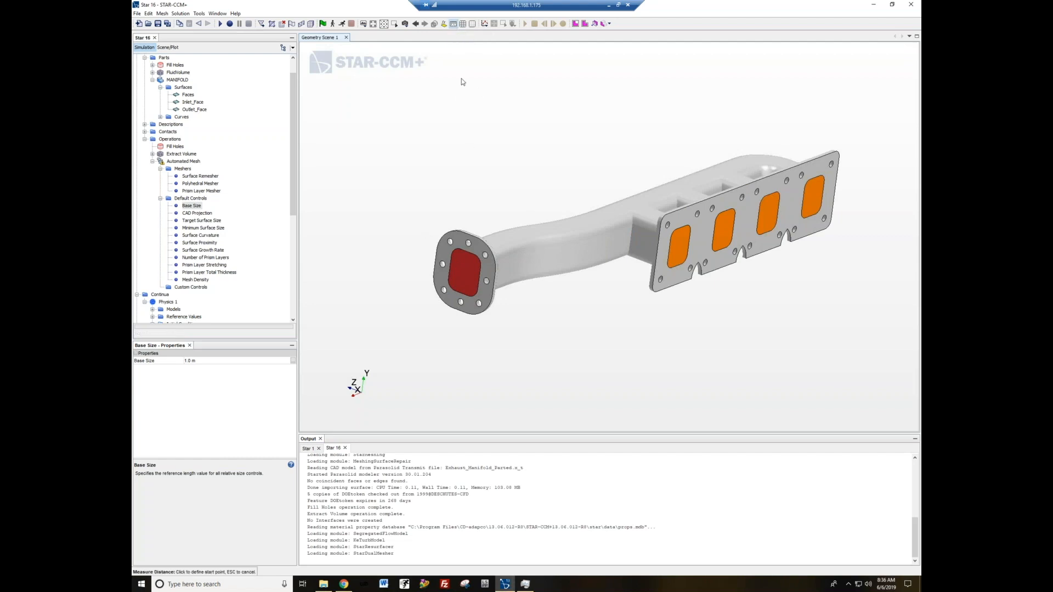
pyautogui.scroll(3, 456, 268)
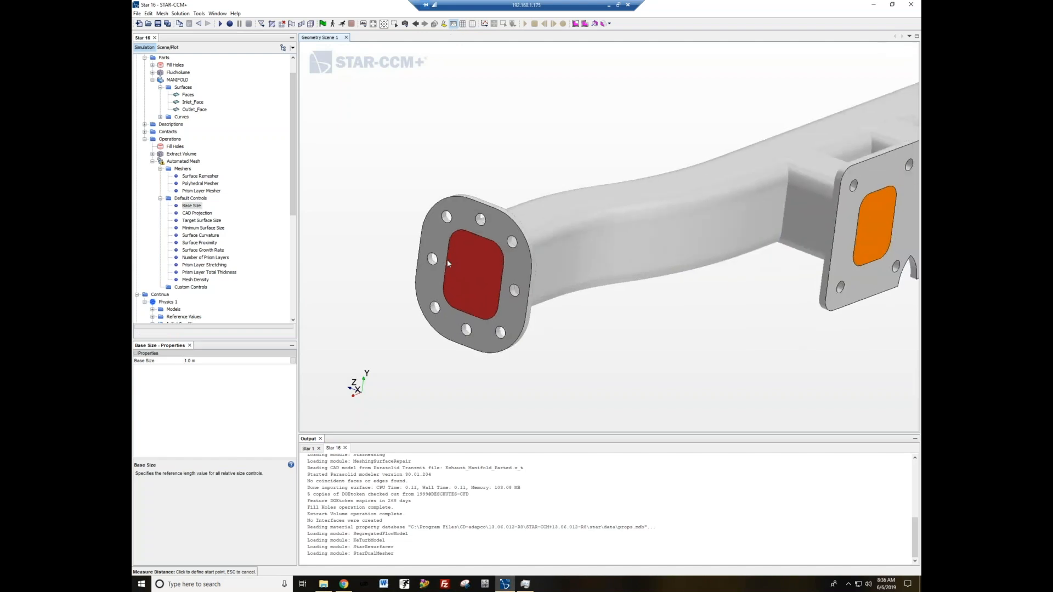
pyautogui.click(447, 264)
pyautogui.click(502, 283)
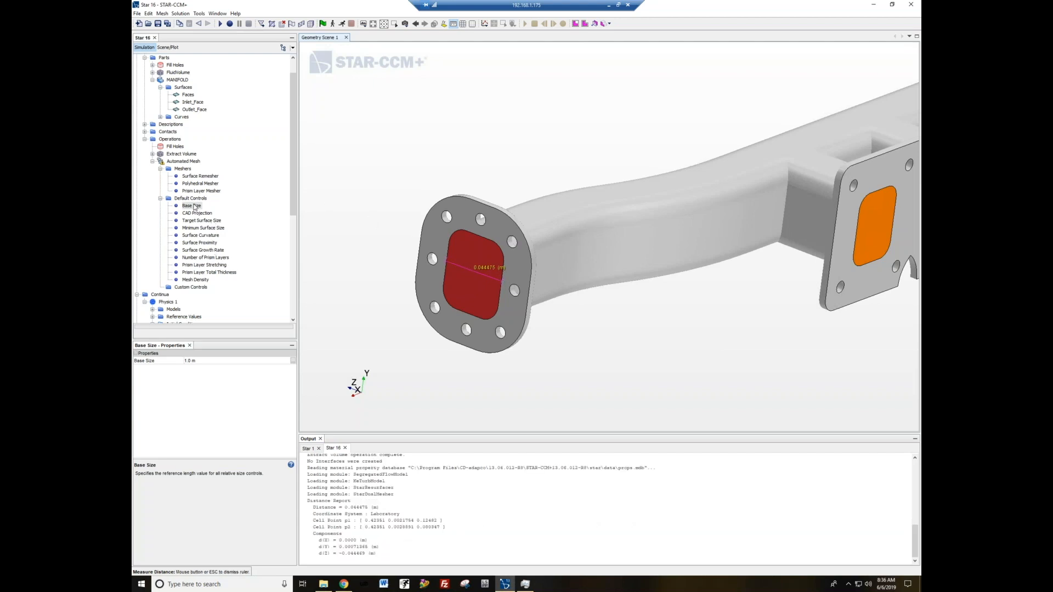
# - Set the automated mesh's base size to 0.02 m
pyautogui.click(243, 361)
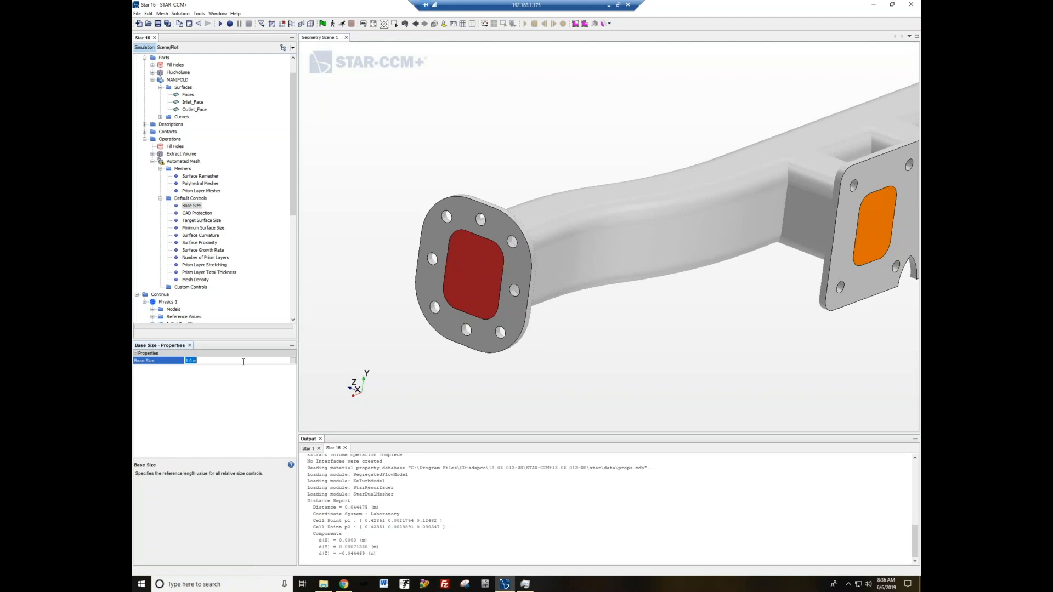
pyautogui.write('0.02')
pyautogui.press('Return')
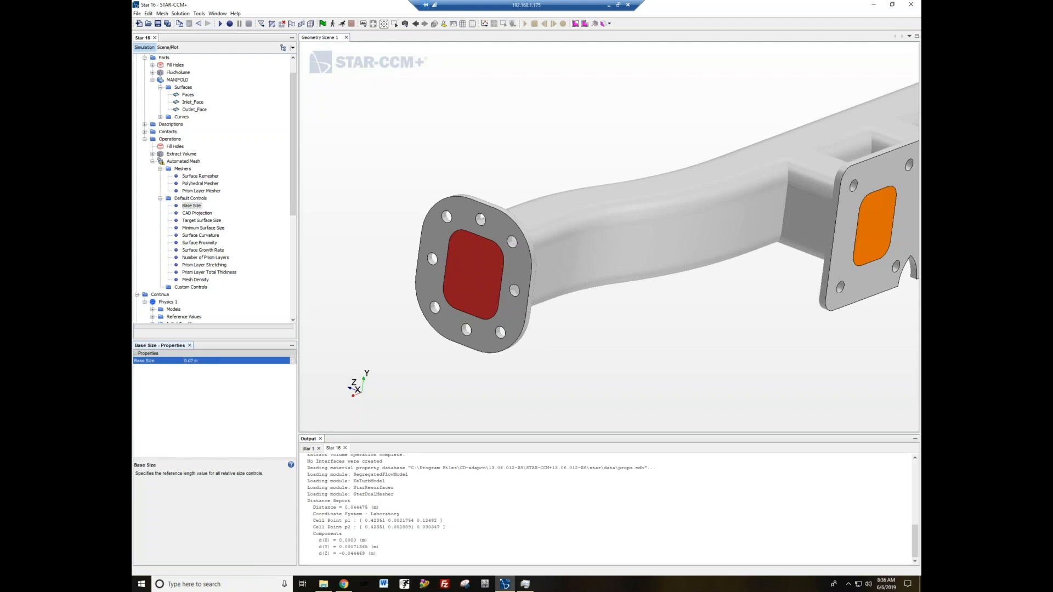
# - Set the automated mesh's minimum surface size to 20% of the base size
pyautogui.click(203, 221)
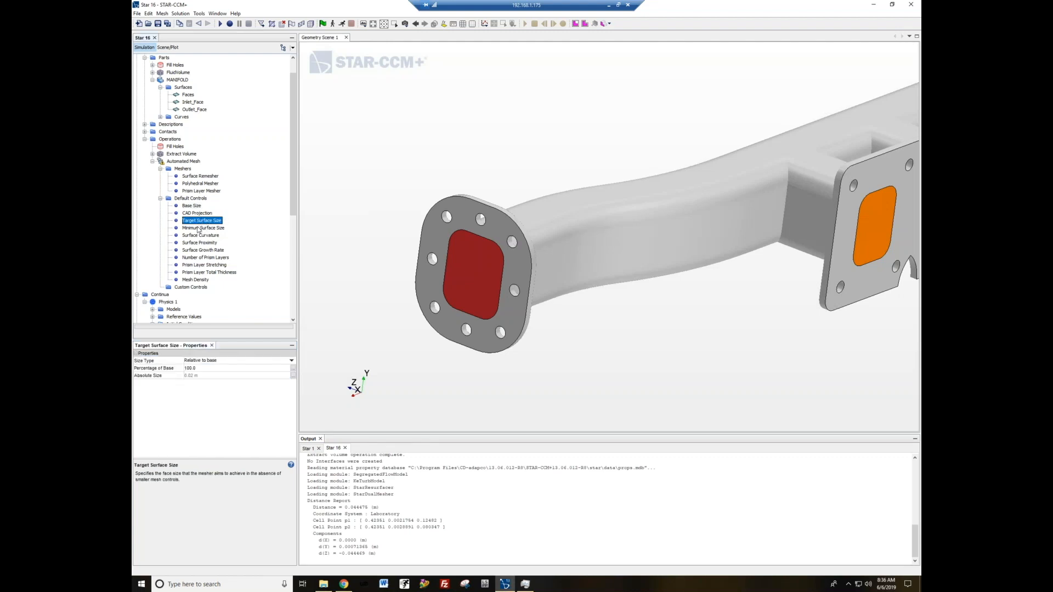
pyautogui.click(197, 228)
pyautogui.click(237, 368)
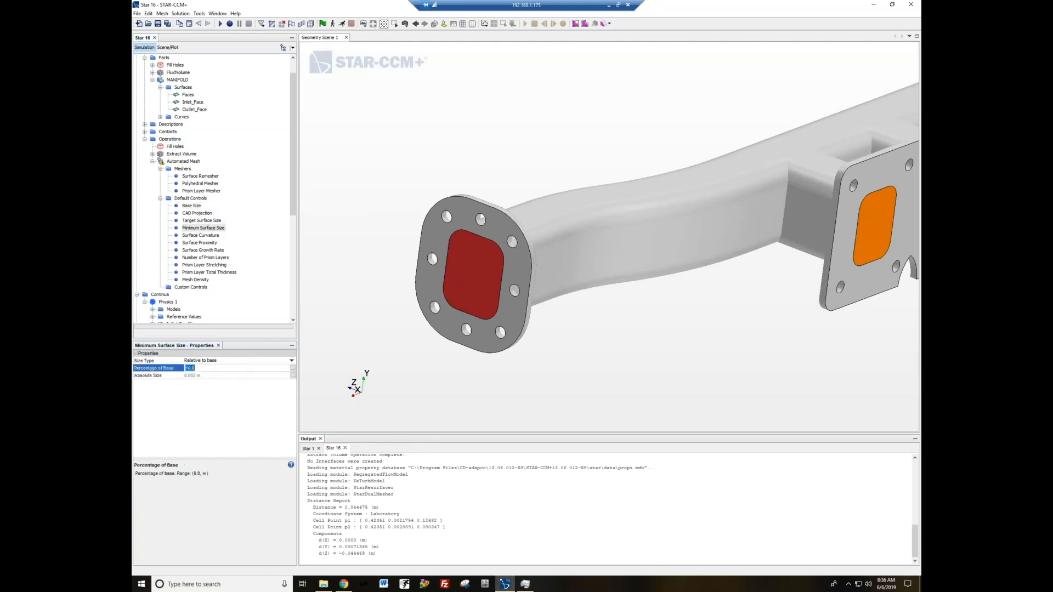
pyautogui.write('20')
pyautogui.press('Return')
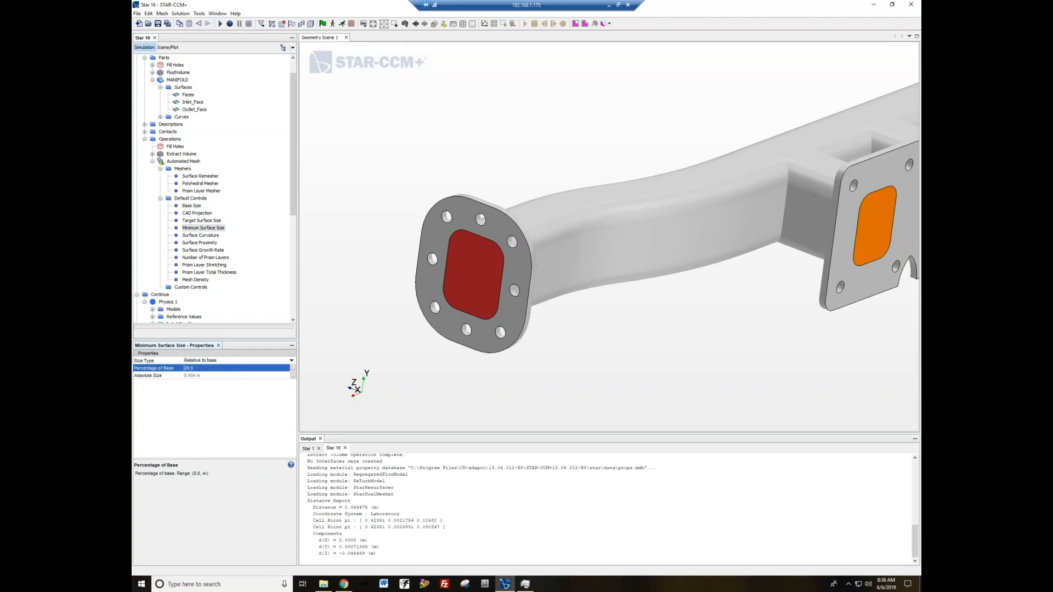
# - Set the automated mesh's number of prism layers to 4
pyautogui.click(189, 265)
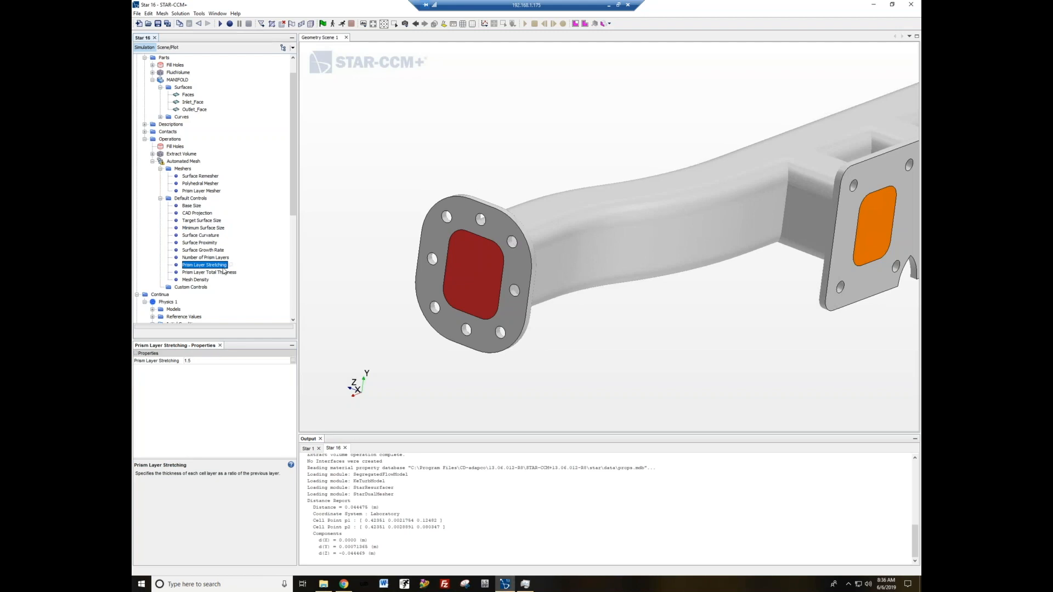
pyautogui.click(206, 258)
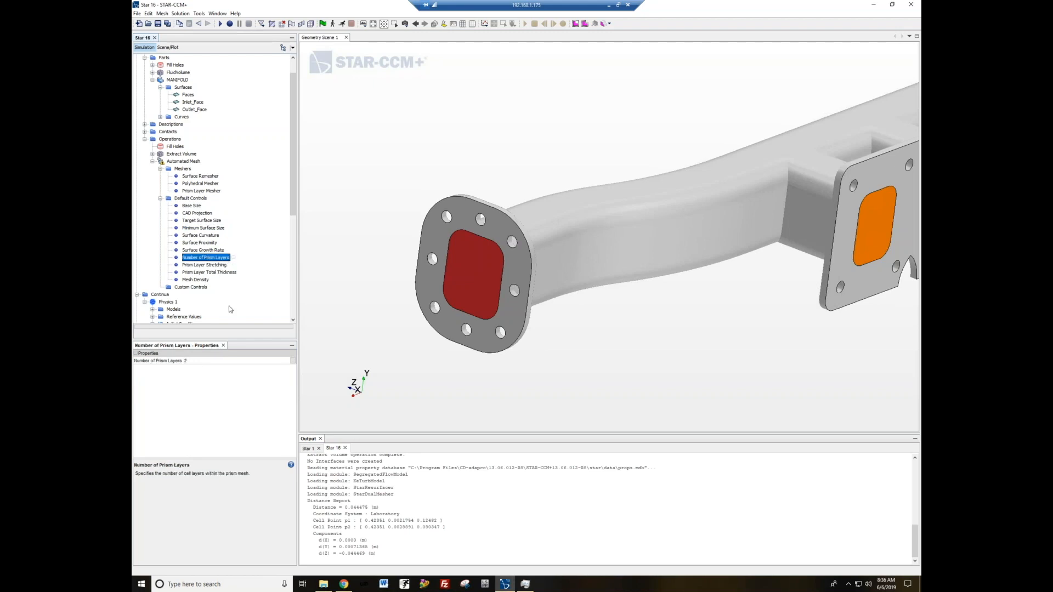
pyautogui.click(224, 362)
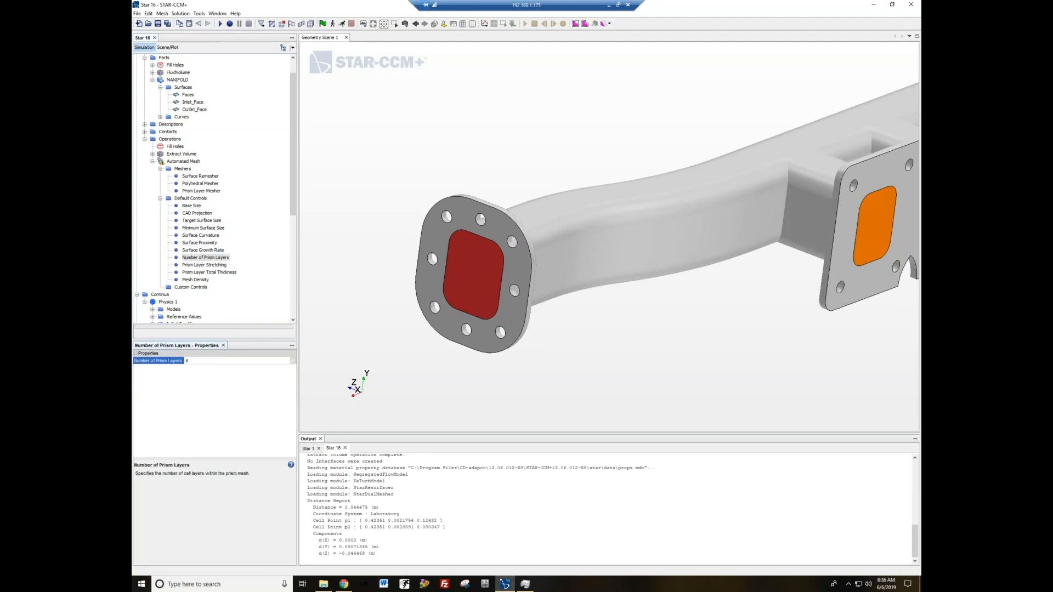
pyautogui.press('Return')
# - Set the automated mesh's prism layer total thickness to 20% of the base size
pyautogui.click(224, 273)
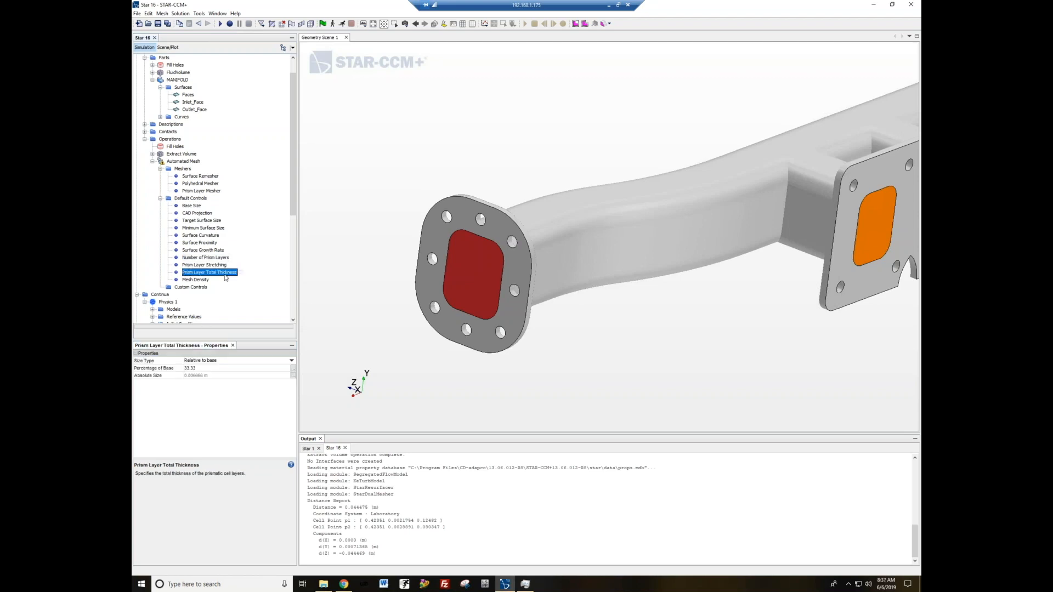
pyautogui.click(215, 368)
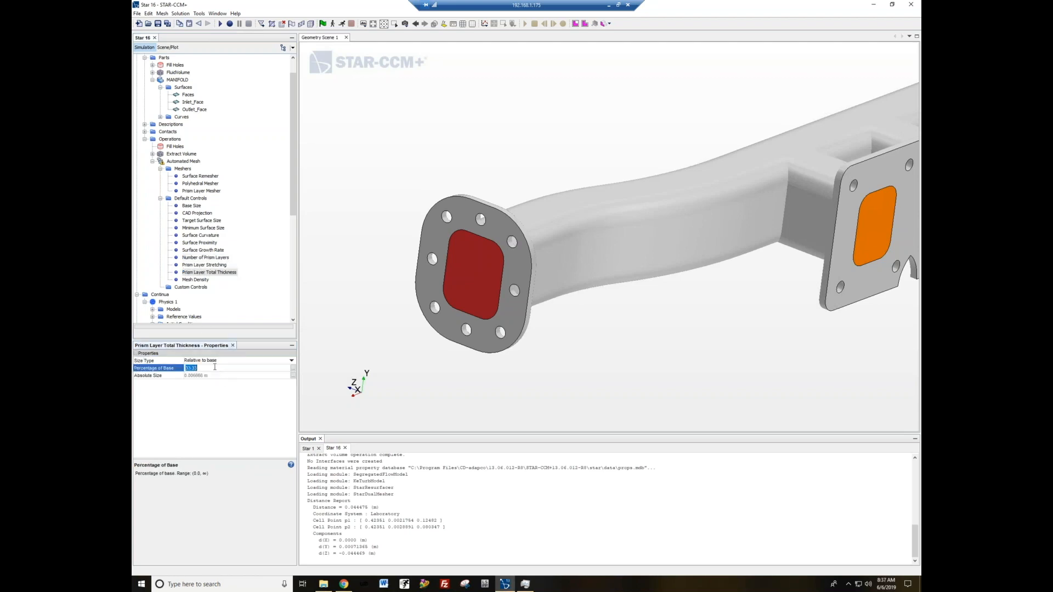
pyautogui.write('20')
pyautogui.press('Return')
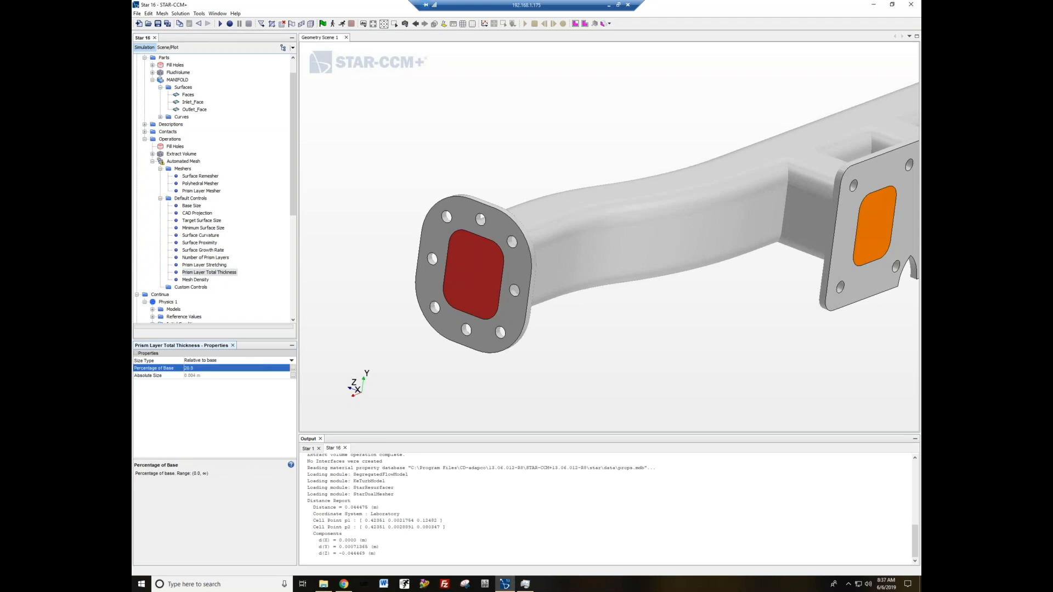
# - Generate the volume mesh for the FluidVolume region and check its cell count in the output
pyautogui.rightClick(184, 162)
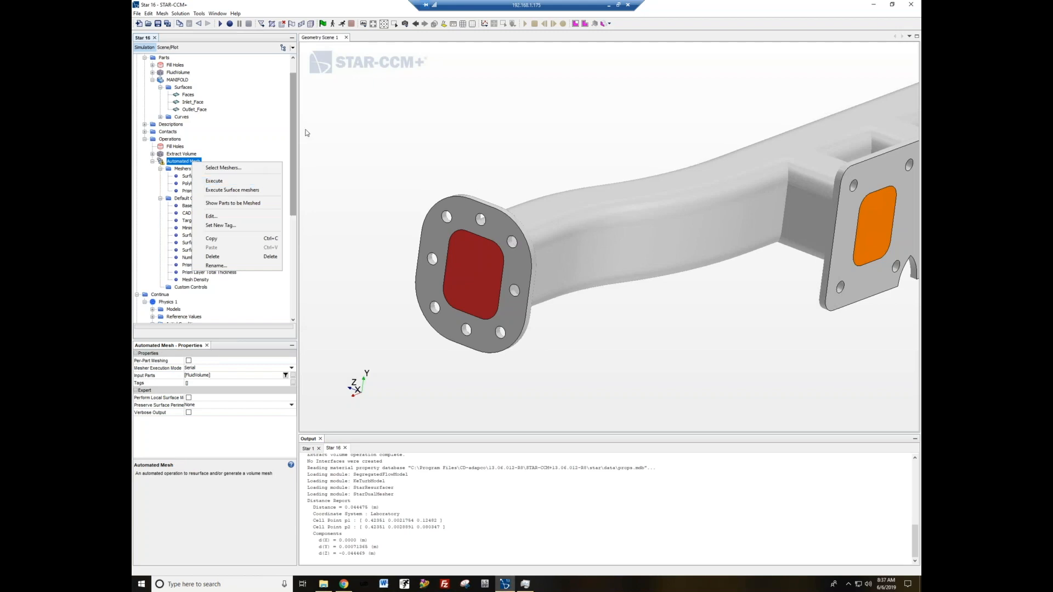
pyautogui.click(346, 178)
pyautogui.scroll(-3, 359, 147)
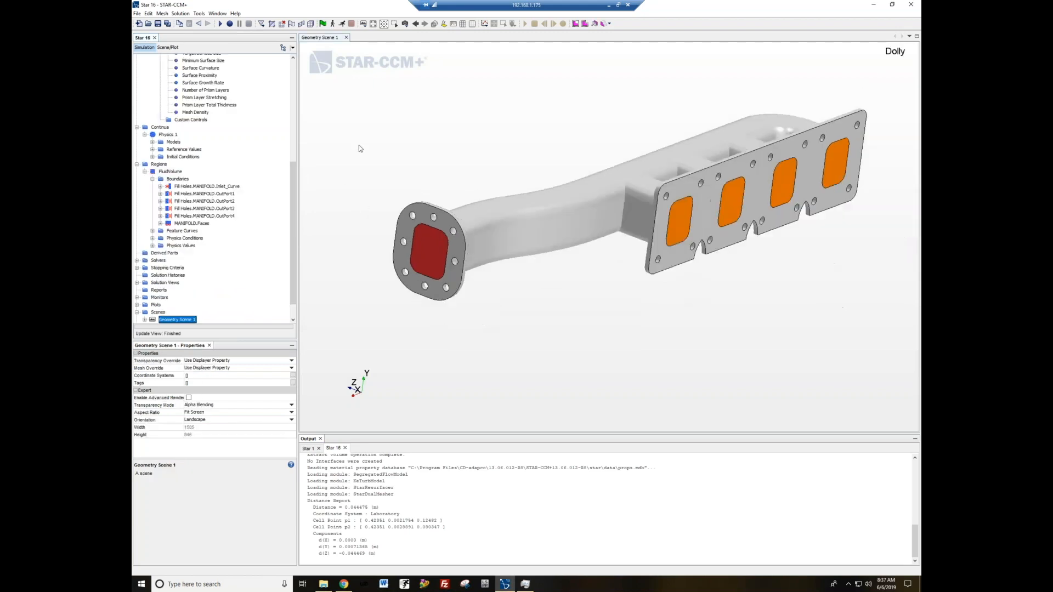
pyautogui.click(310, 24)
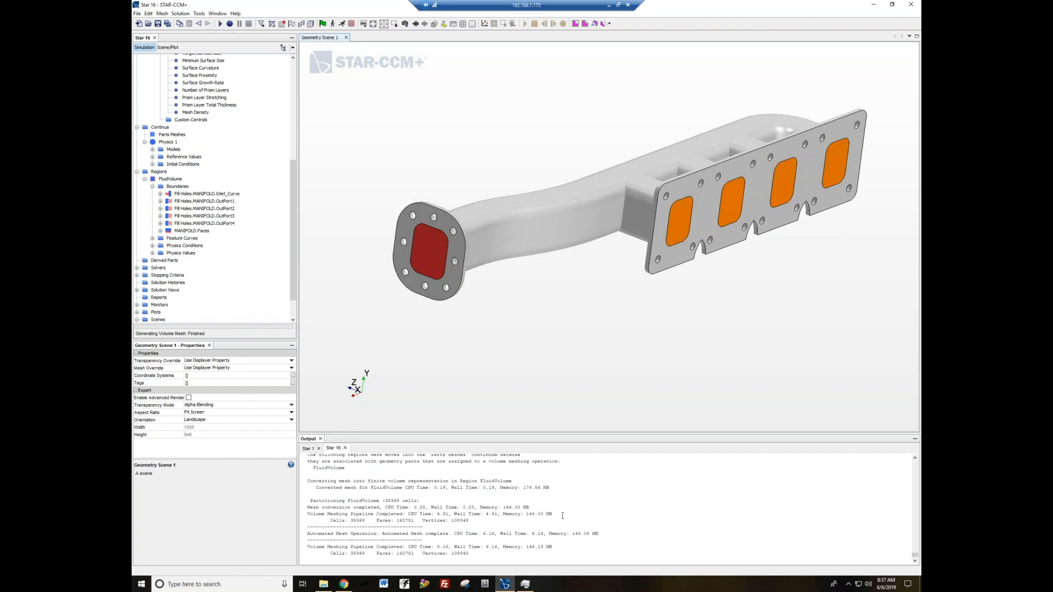
pyautogui.doubleClick(357, 520)
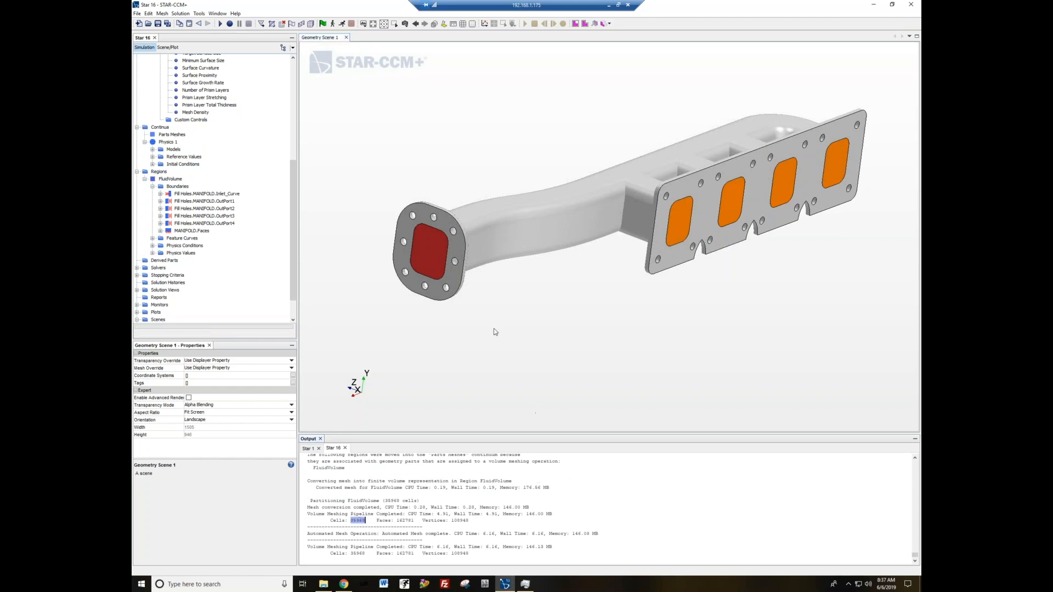
pyautogui.scroll(-3, 486, 329)
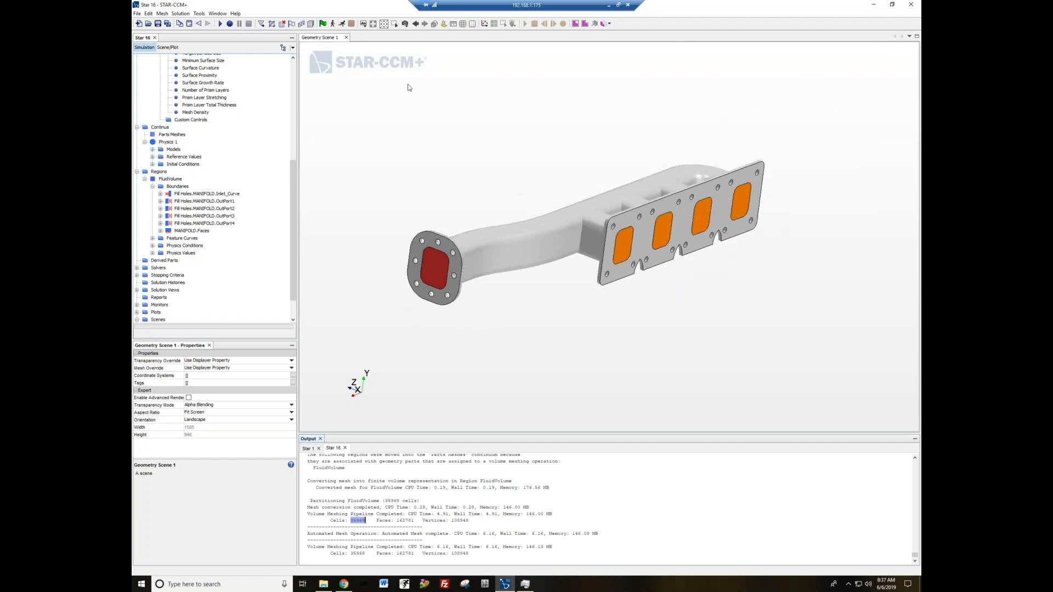
# - Create a new mesh scene to display the generated volume mesh
pyautogui.click(365, 28)
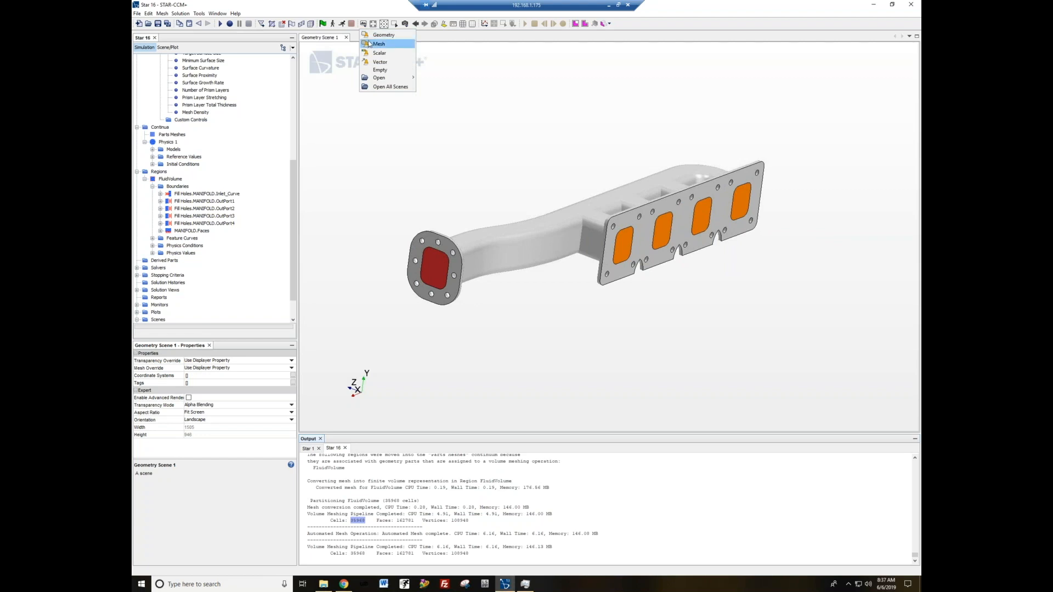
pyautogui.click(369, 44)
pyautogui.scroll(-2, 571, 186)
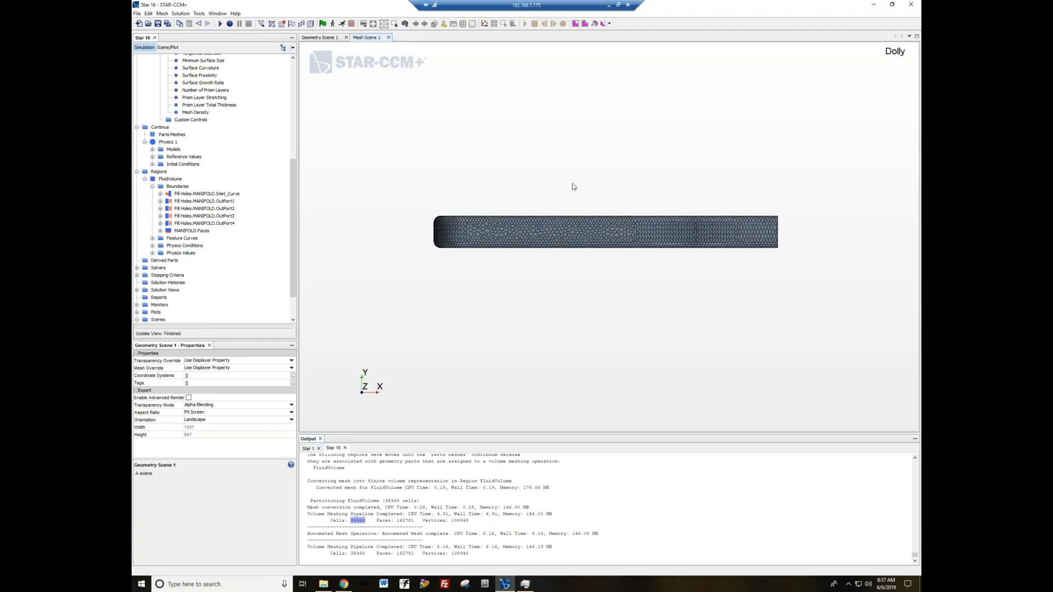
# - Examine the manifold's volume mesh from several angles, including the prism layers on the red inlet face and the cells around the outlet ports
pyautogui.moveTo(666, 182); pyautogui.dragTo(536, 218)
pyautogui.scroll(-2, 536, 219)
pyautogui.scroll(2, 607, 273)
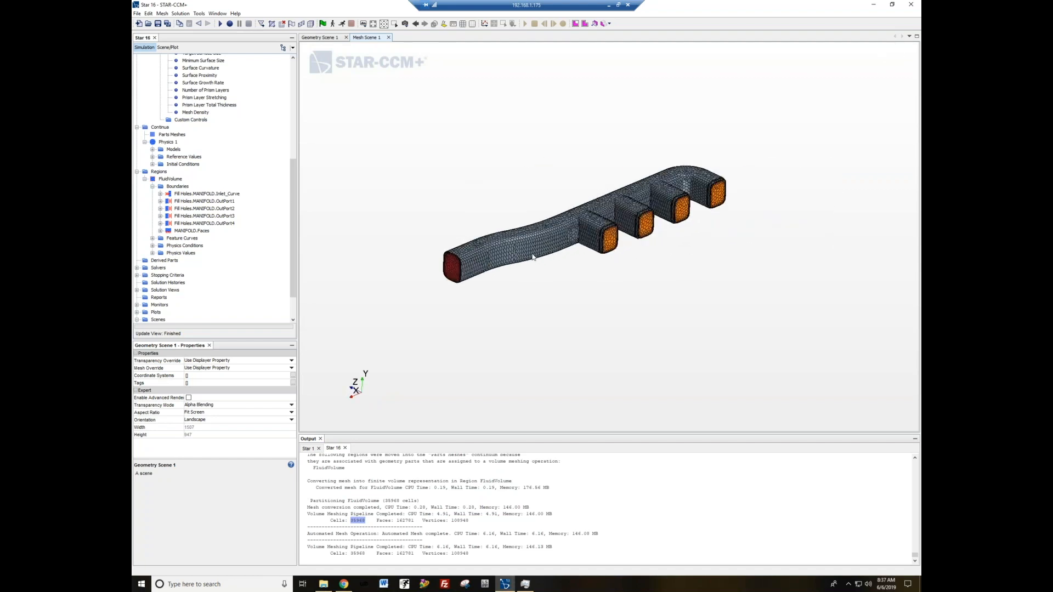
pyautogui.scroll(4, 532, 252)
pyautogui.moveTo(529, 250); pyautogui.dragTo(602, 267)
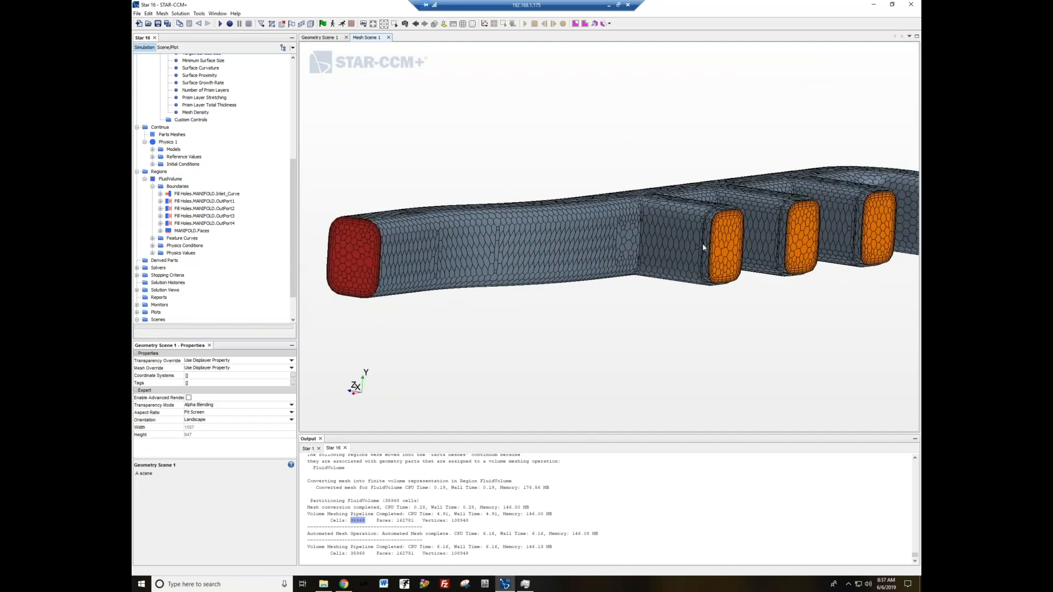
pyautogui.scroll(-2, 639, 240)
pyautogui.scroll(5, 509, 301)
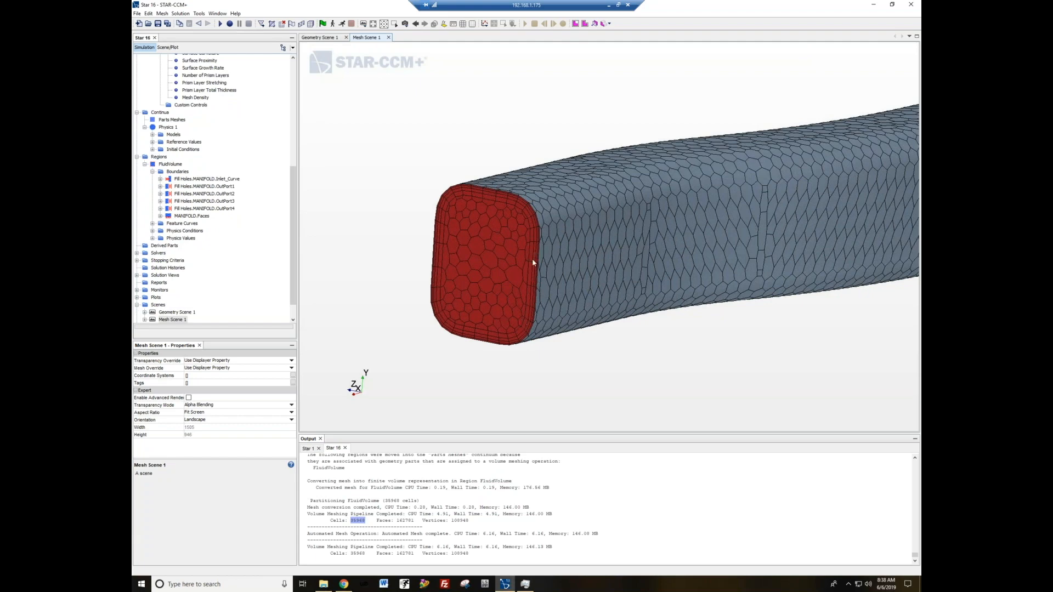
pyautogui.scroll(-3, 498, 274)
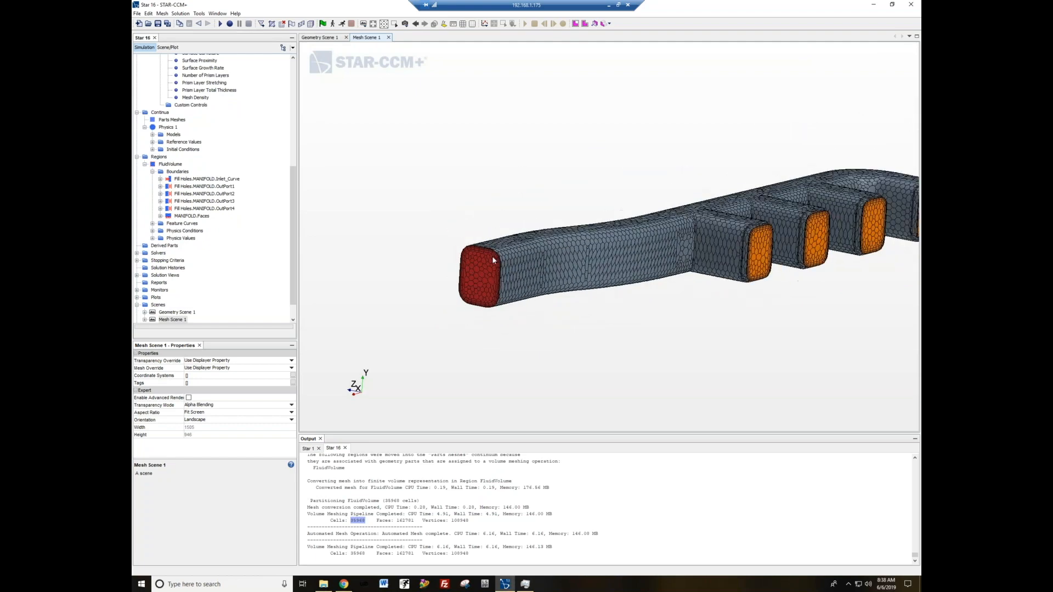
pyautogui.scroll(2, 492, 258)
pyautogui.scroll(-2, 445, 265)
pyautogui.scroll(-3, 446, 266)
pyautogui.scroll(5, 684, 267)
pyautogui.moveTo(623, 280)
pyautogui.mouseDown()
pyautogui.moveTo(561, 278)
pyautogui.moveTo(709, 204)
pyautogui.mouseUp()
pyautogui.scroll(-5, 739, 230)
pyautogui.moveTo(484, 291); pyautogui.dragTo(412, 270)
pyautogui.scroll(3, 408, 274)
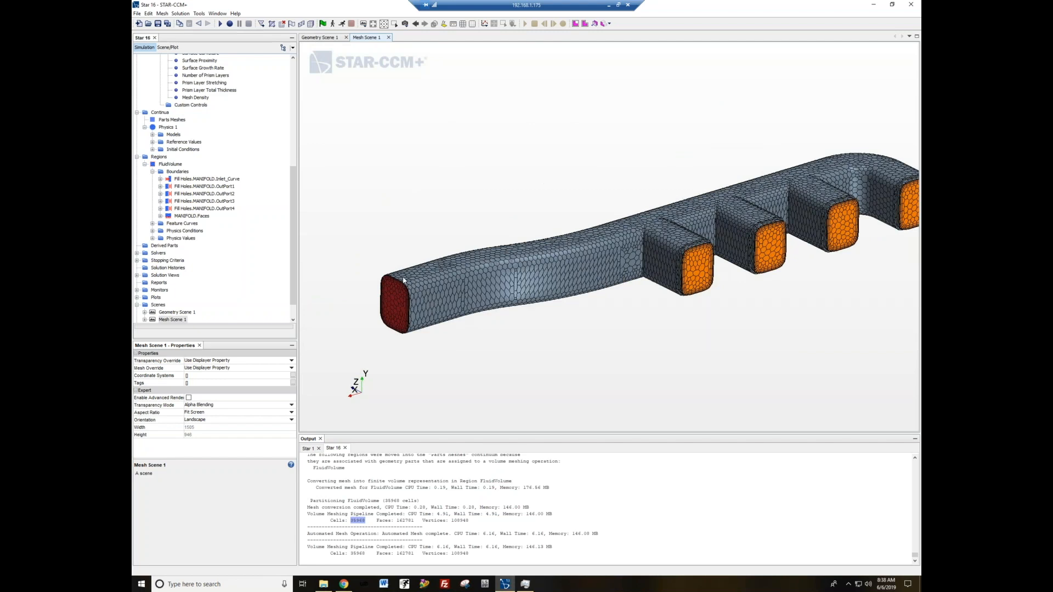
pyautogui.scroll(-2, 446, 231)
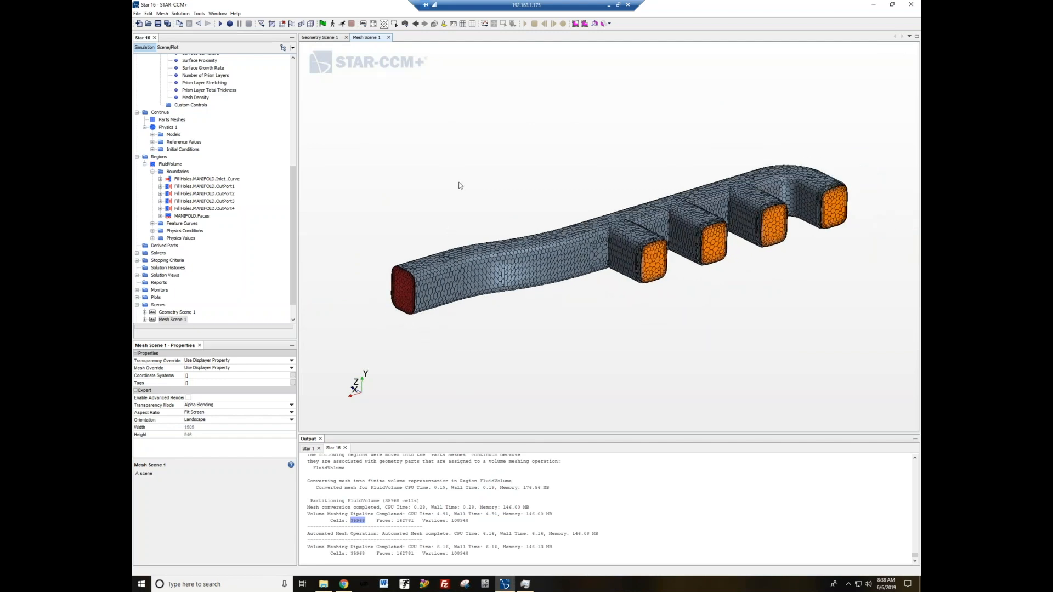
pyautogui.scroll(-2, 453, 200)
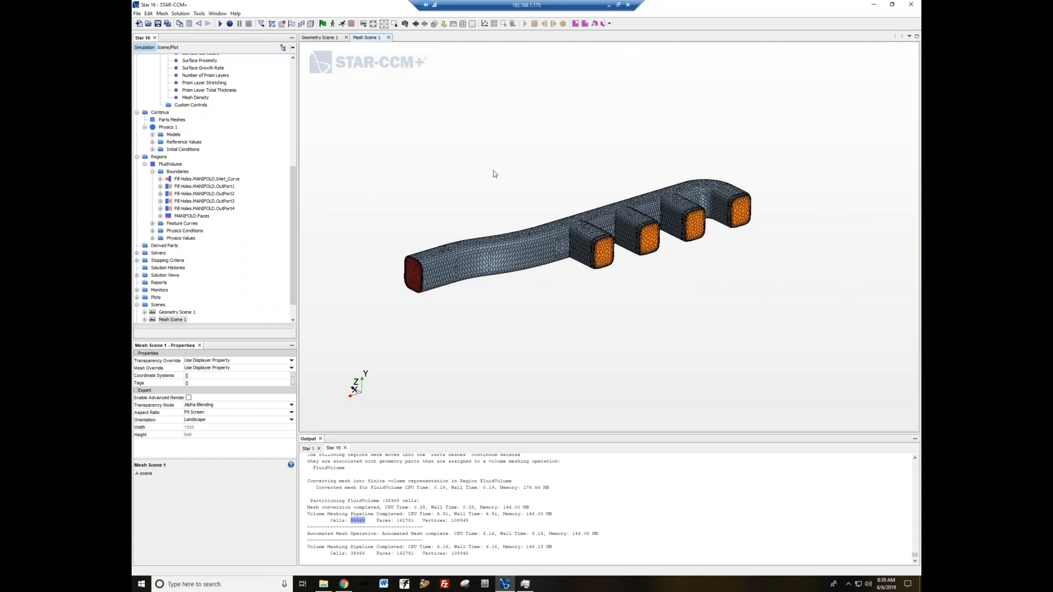
# - Create a plane section derived part through FluidVolume with normal (0, 1, 0) and a new geometry displayer
pyautogui.rightClick(166, 246)
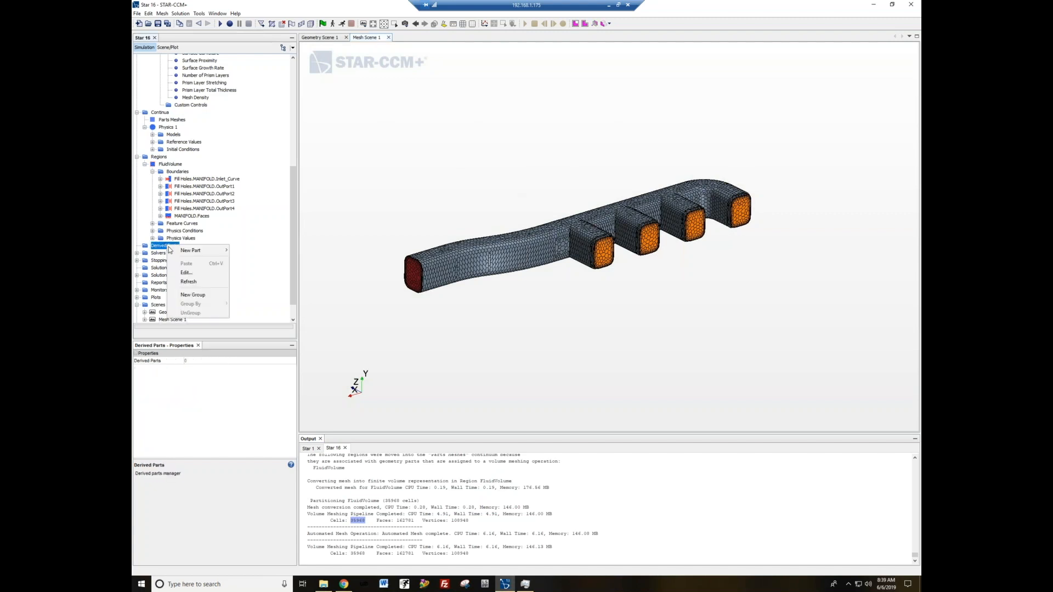
pyautogui.moveTo(171, 250)
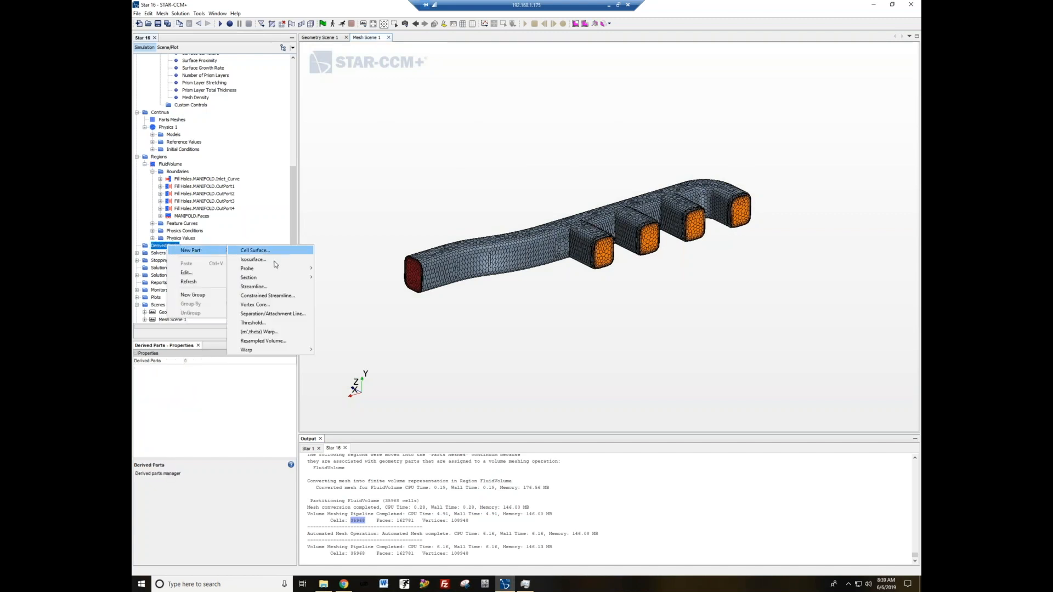
pyautogui.moveTo(299, 278)
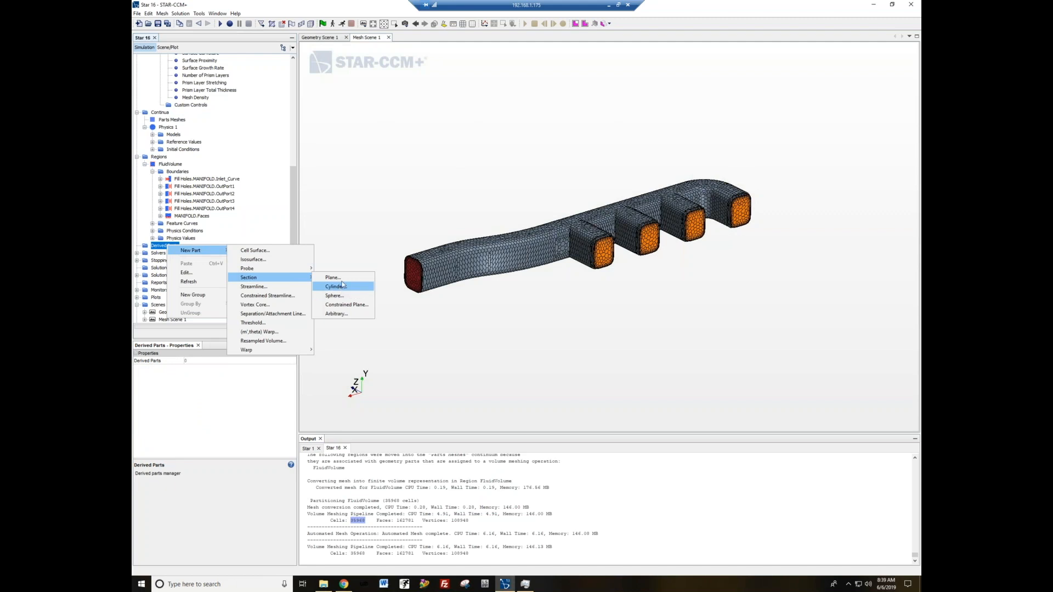
pyautogui.click(333, 277)
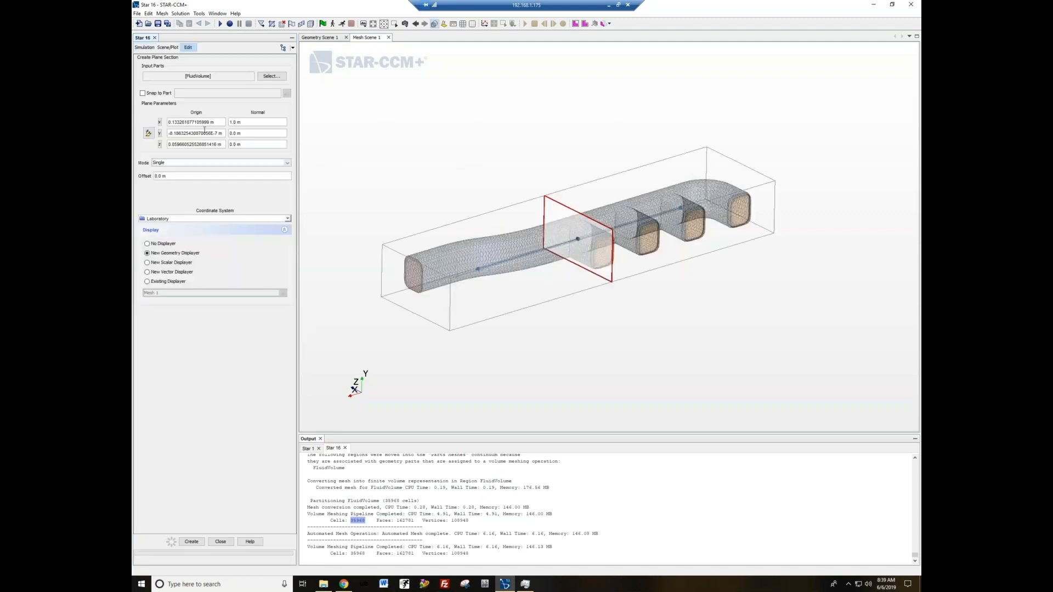
pyautogui.click(249, 122)
pyautogui.write('0')
pyautogui.click(253, 132)
pyautogui.write('1')
pyautogui.click(243, 145)
pyautogui.write('0')
pyautogui.click(255, 136)
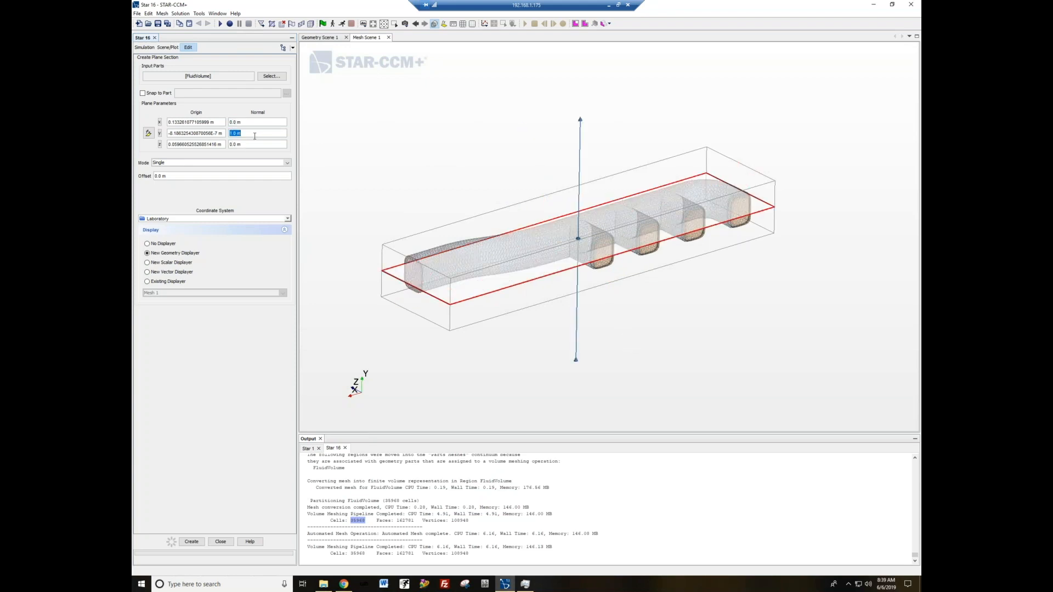
pyautogui.click(192, 542)
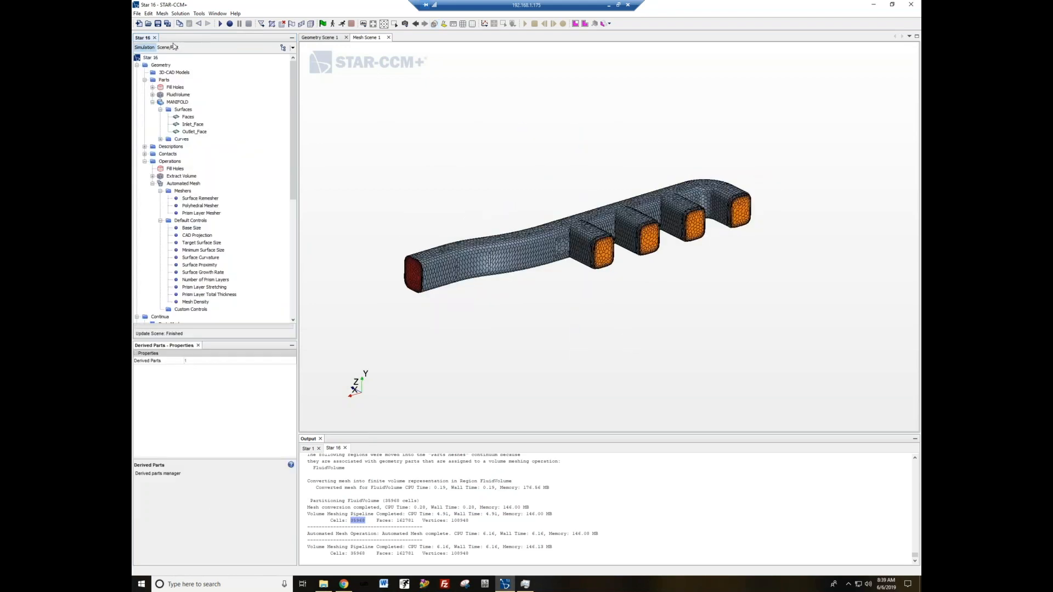
# - Check which parts are assigned to the mesh scene's Section Geometry 1 displayer
pyautogui.click(168, 47)
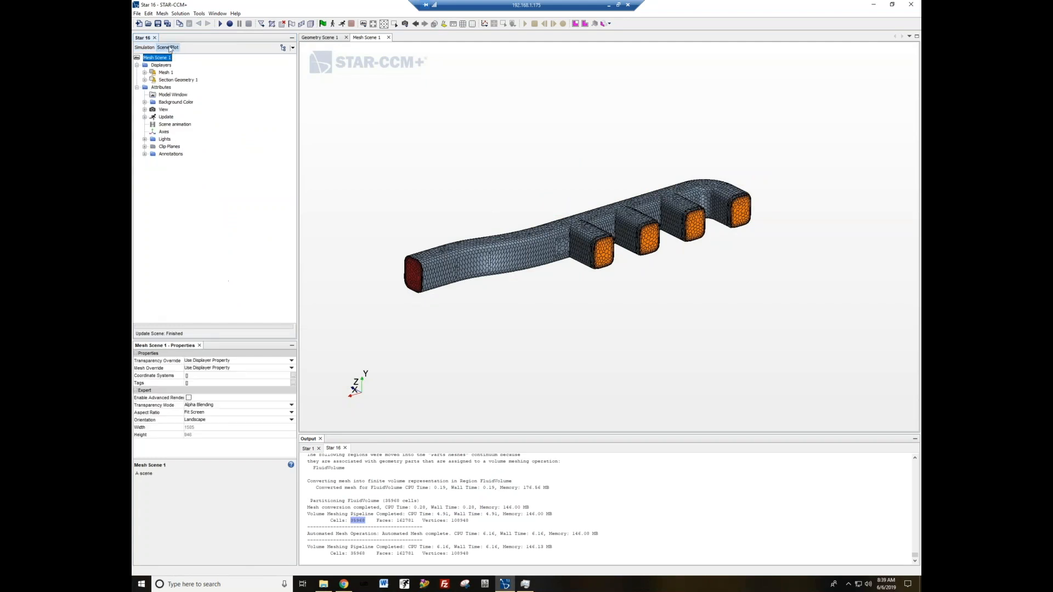
pyautogui.click(145, 80)
pyautogui.rightClick(162, 87)
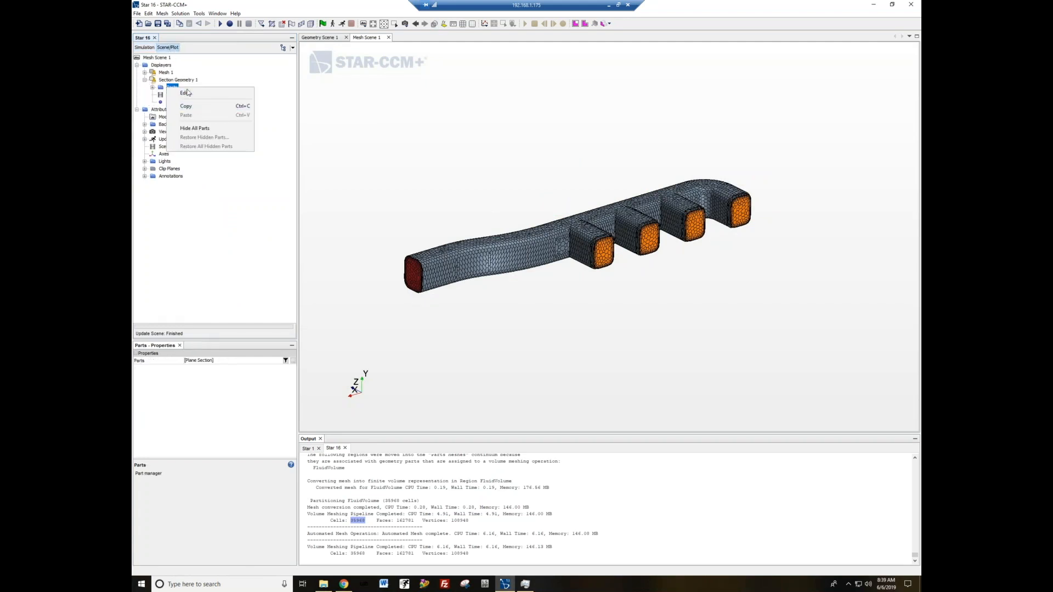
pyautogui.click(191, 89)
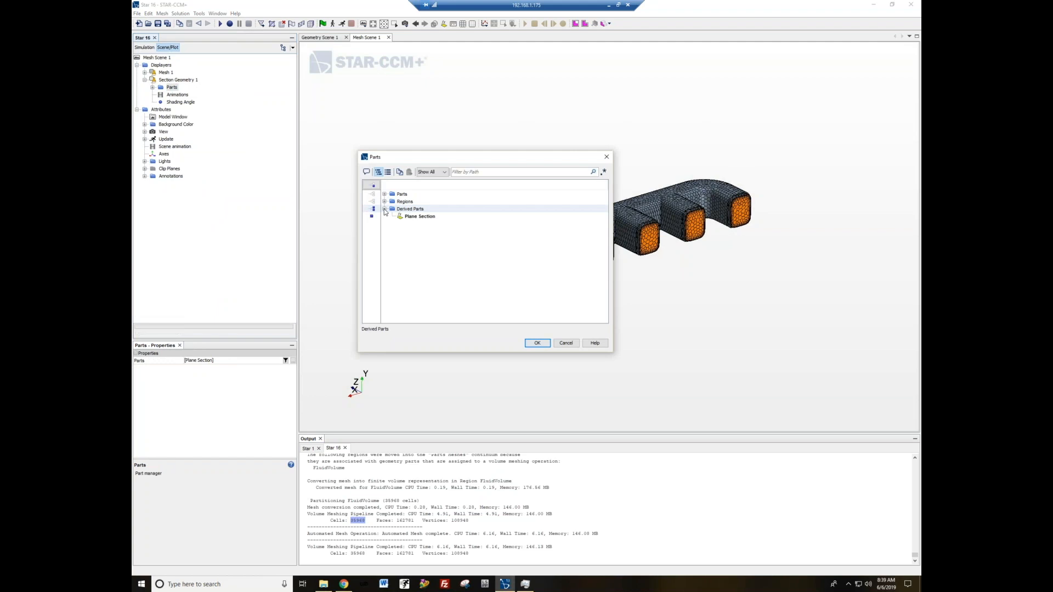
pyautogui.click(565, 344)
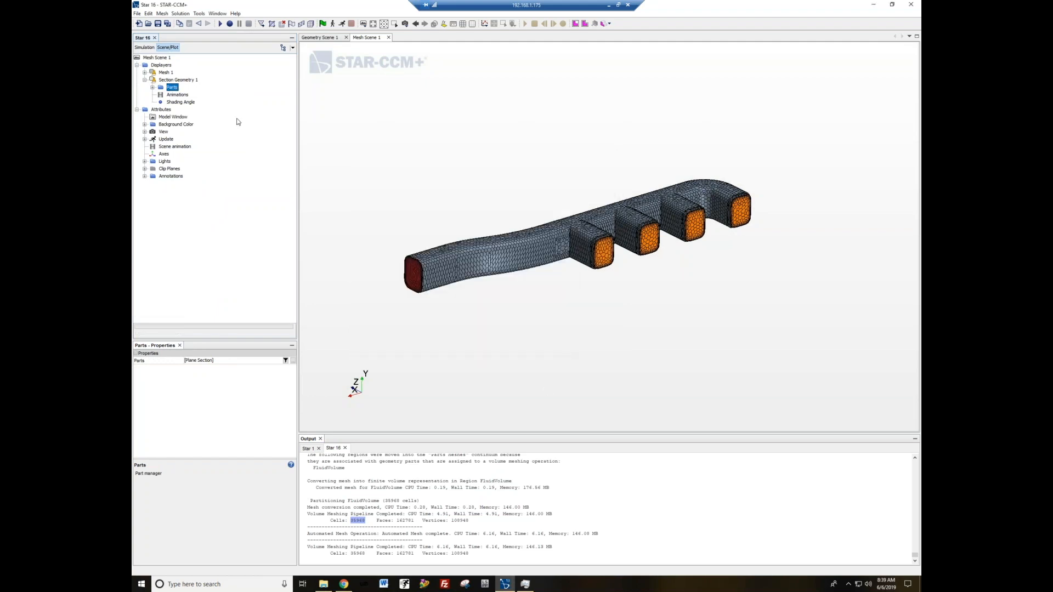
pyautogui.rightClick(163, 86)
# - Add the plane section derived part to the parts of the mesh scene's Mesh 1 displayer
pyautogui.click(159, 73)
pyautogui.click(144, 72)
pyautogui.click(171, 87)
pyautogui.rightClick(168, 87)
pyautogui.click(182, 92)
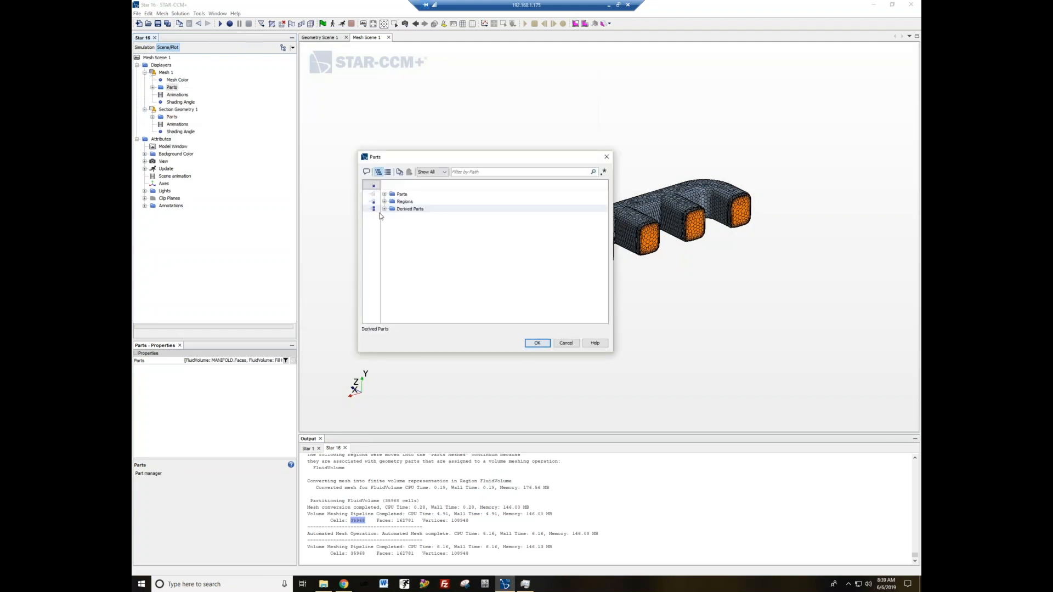
pyautogui.click(537, 343)
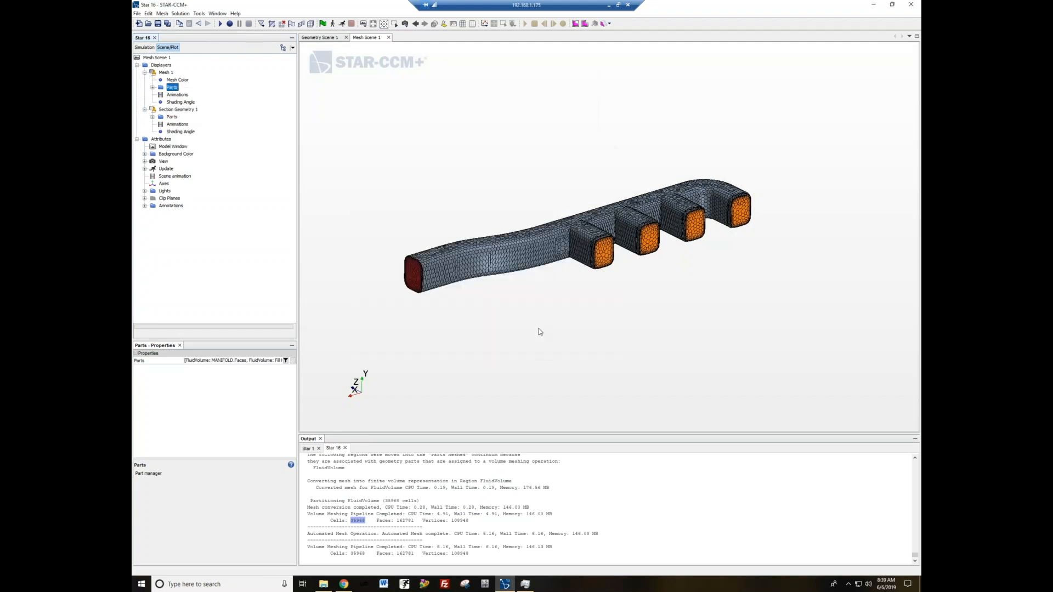
# - Hide the FluidVolume part in the mesh scene's Mesh 1 displayer, leaving only the plane section shown
pyautogui.click(153, 87)
pyautogui.rightClick(178, 94)
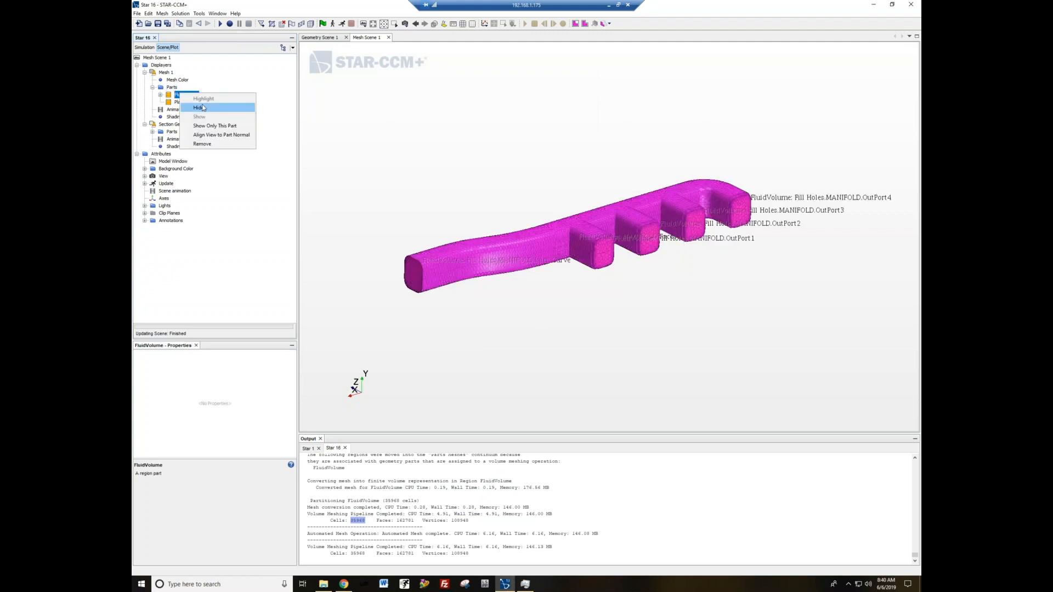
pyautogui.click(203, 107)
pyautogui.scroll(-2, 550, 193)
pyautogui.moveTo(550, 192); pyautogui.dragTo(596, 224)
pyautogui.scroll(-2, 596, 224)
pyautogui.scroll(3, 545, 144)
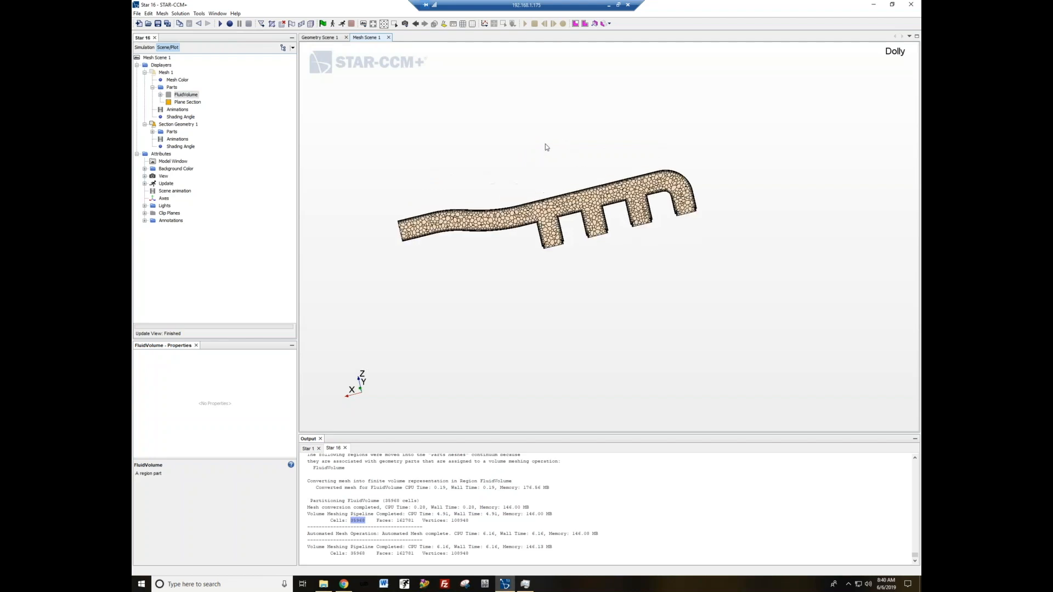
# - Orient the mesh scene to the +Y view with Z up, frame the section mesh, and store the current view
pyautogui.click(405, 24)
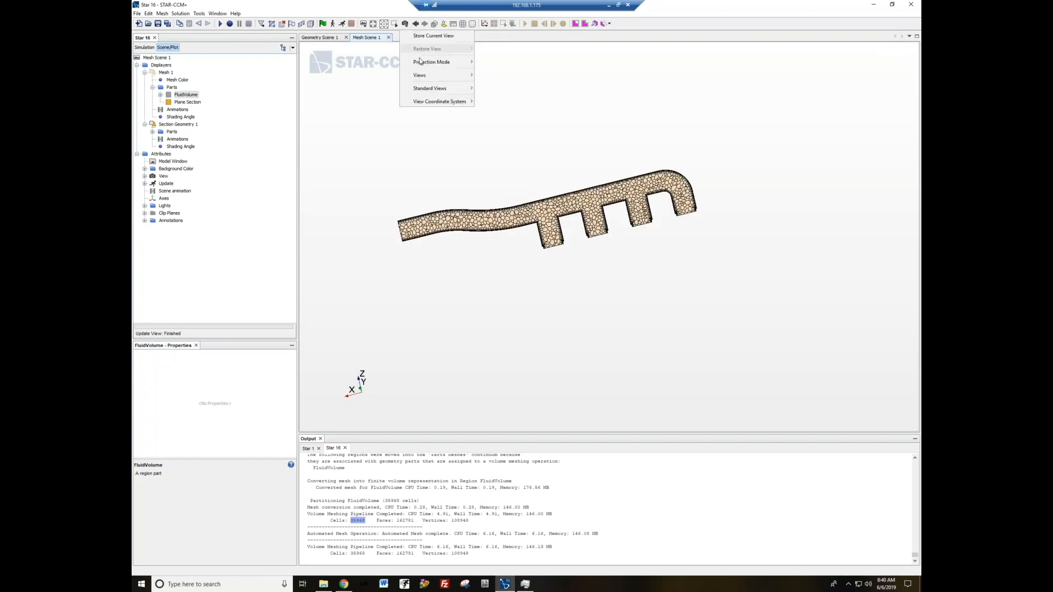
pyautogui.moveTo(471, 80)
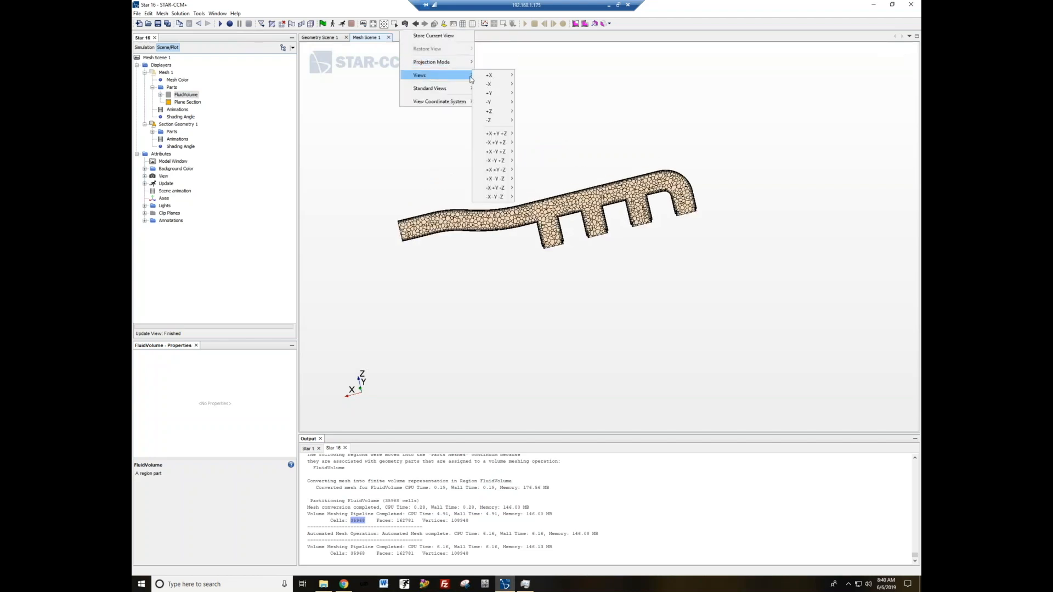
pyautogui.click(532, 94)
pyautogui.scroll(5, 535, 94)
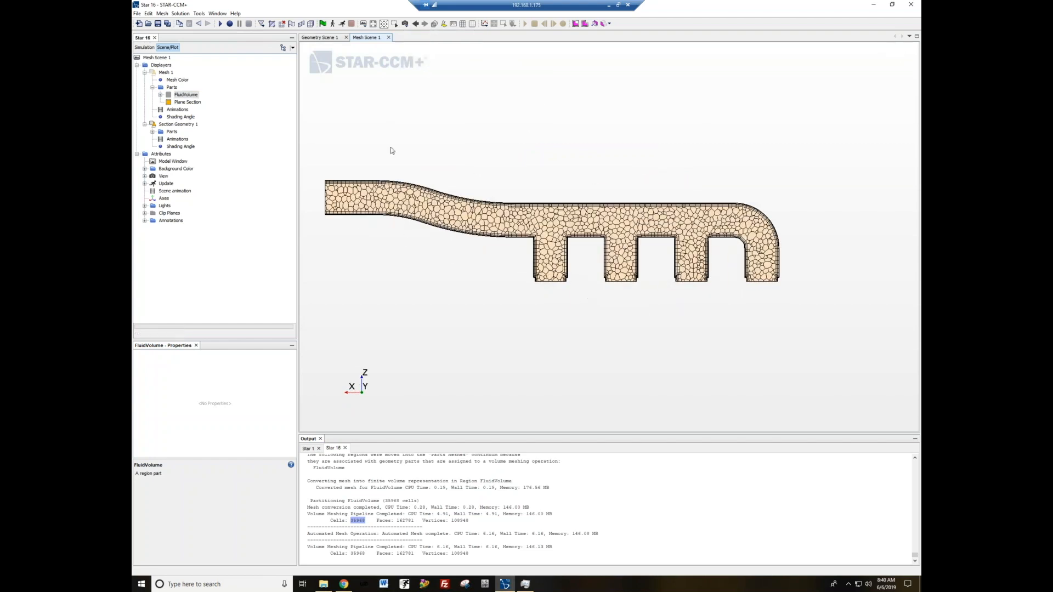
pyautogui.scroll(-1, 548, 173)
pyautogui.scroll(1, 323, 154)
pyautogui.scroll(1, 351, 183)
pyautogui.scroll(-1, 479, 190)
pyautogui.click(405, 25)
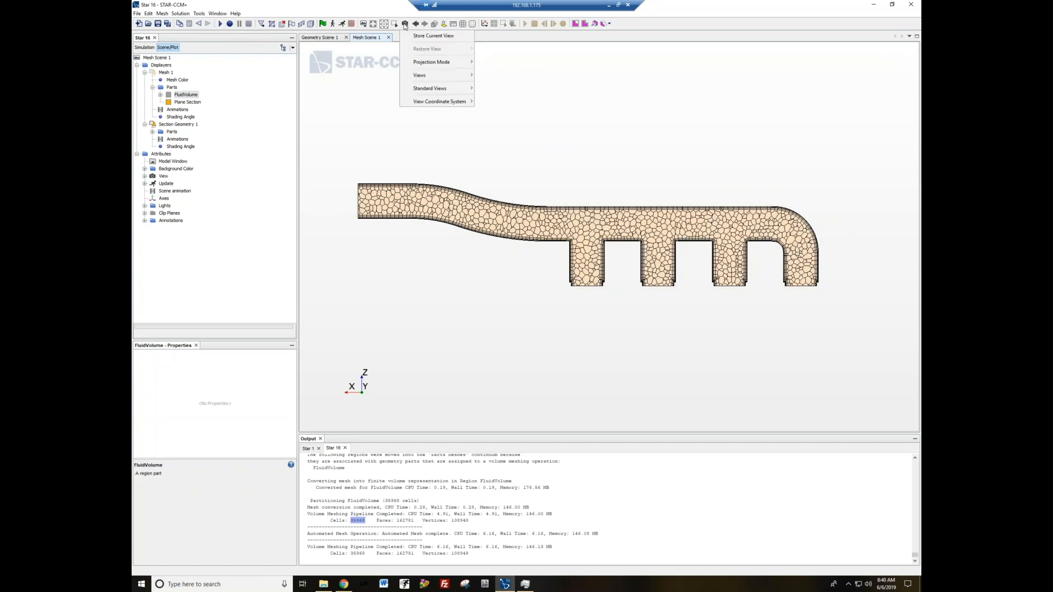
pyautogui.click(432, 36)
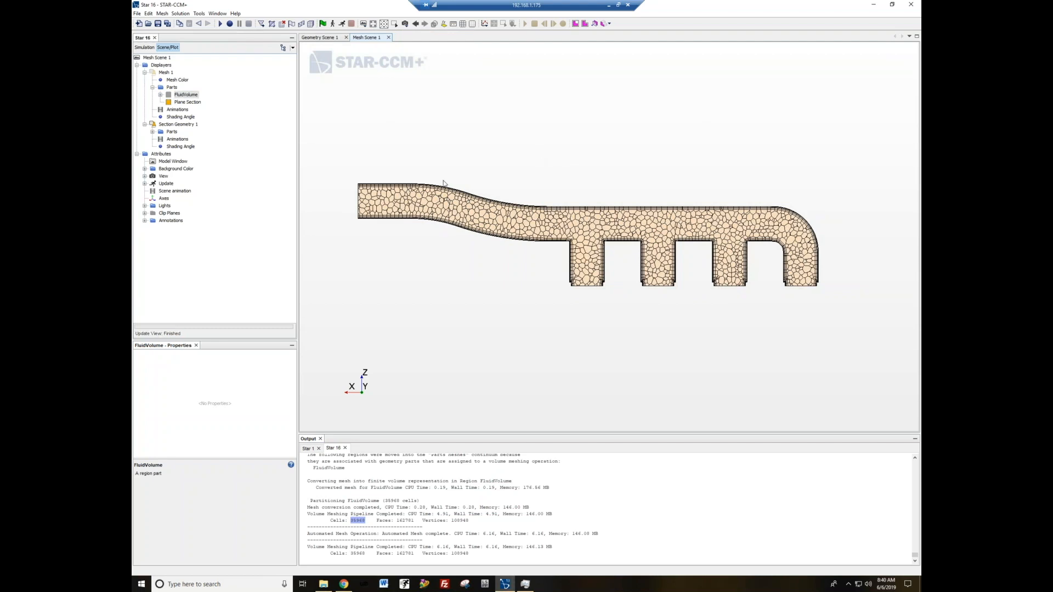
pyautogui.click(405, 25)
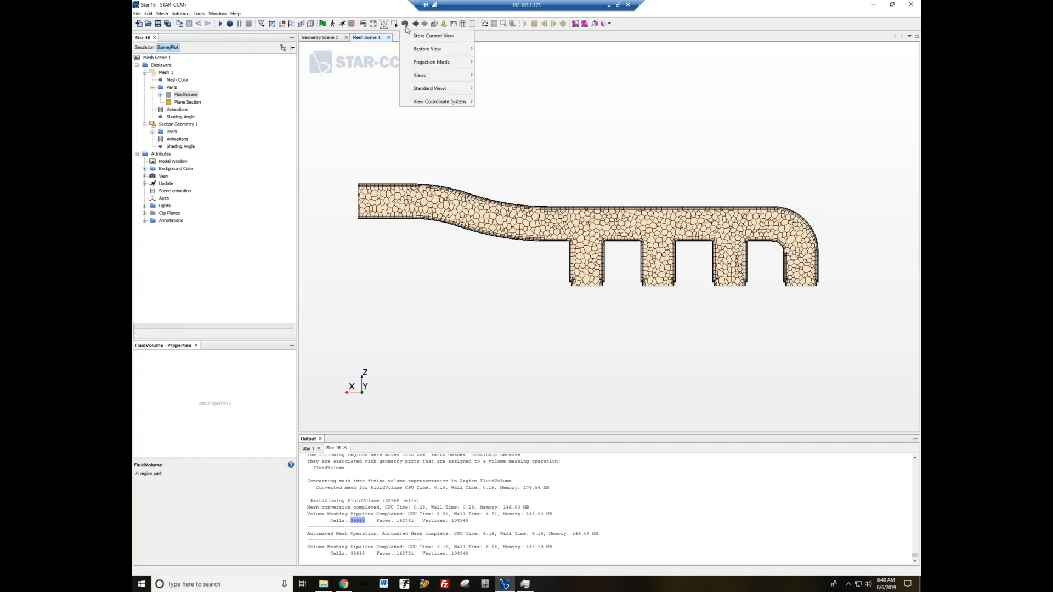
# - Create a vector scene and restore the stored View 1 in it
pyautogui.click(365, 26)
pyautogui.click(364, 26)
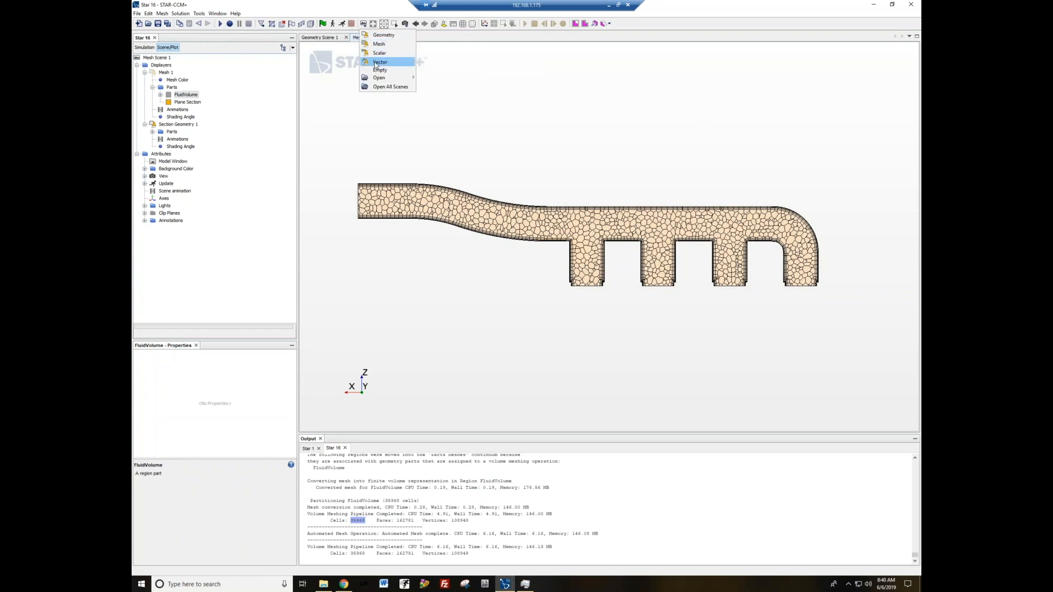
pyautogui.click(379, 62)
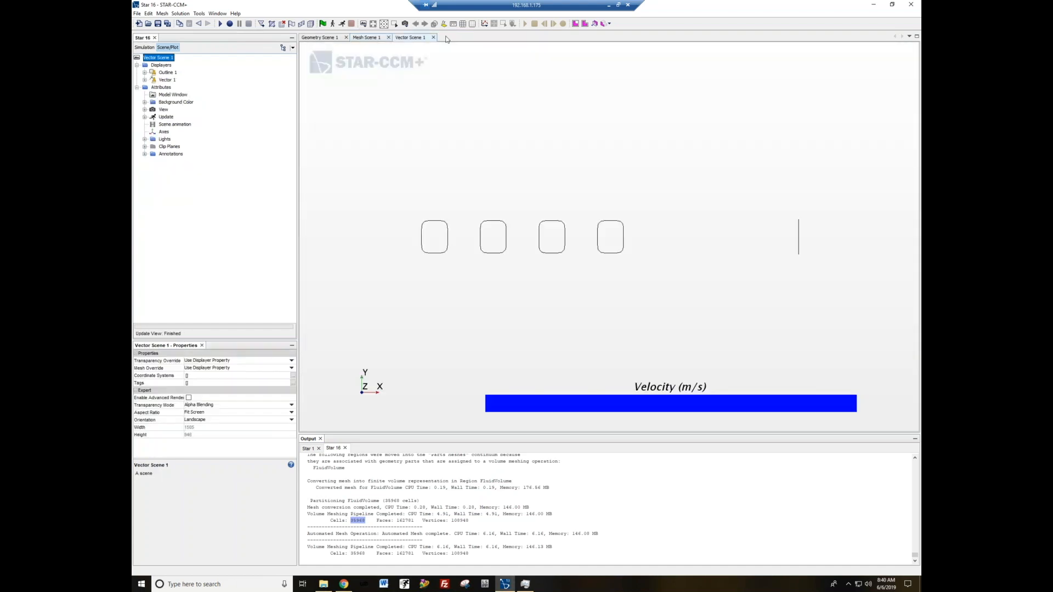
pyautogui.click(405, 25)
pyautogui.moveTo(438, 48)
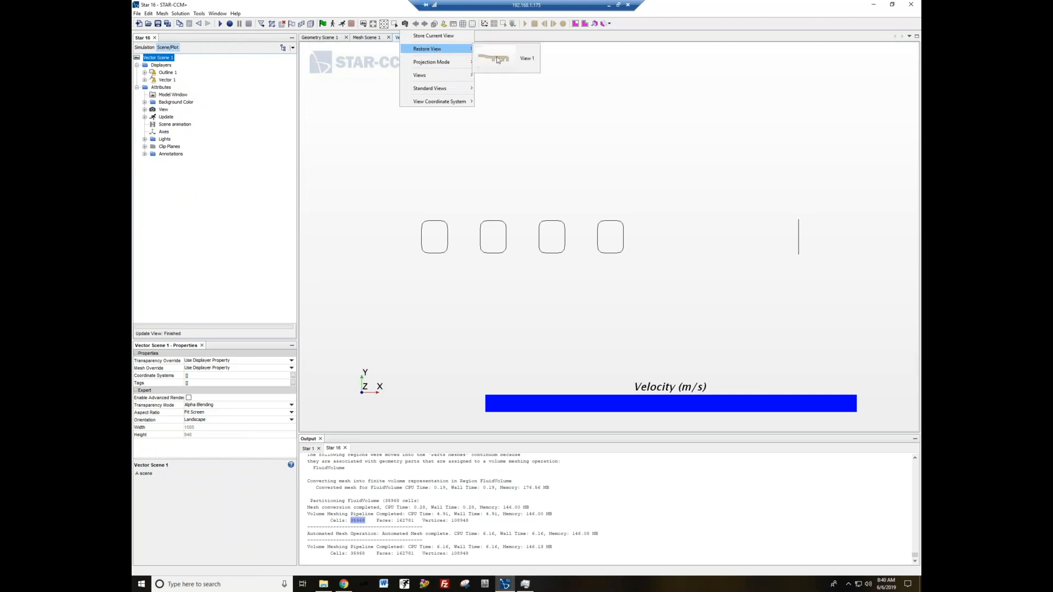
pyautogui.click(499, 56)
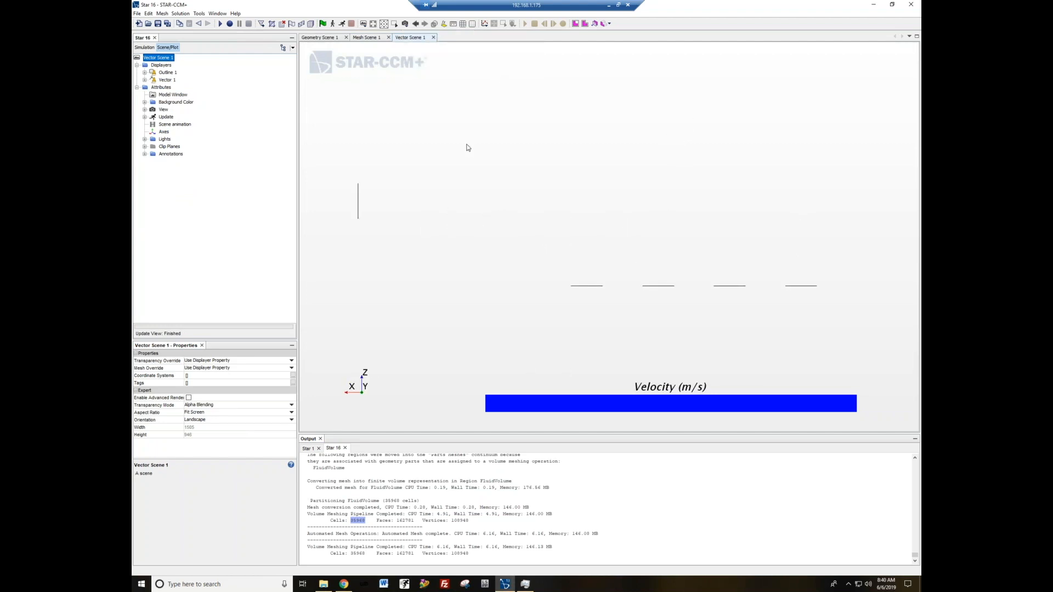
# - Assign the plane section derived part to the vector scene's Vector 1 displayer
pyautogui.click(145, 80)
pyautogui.click(161, 88)
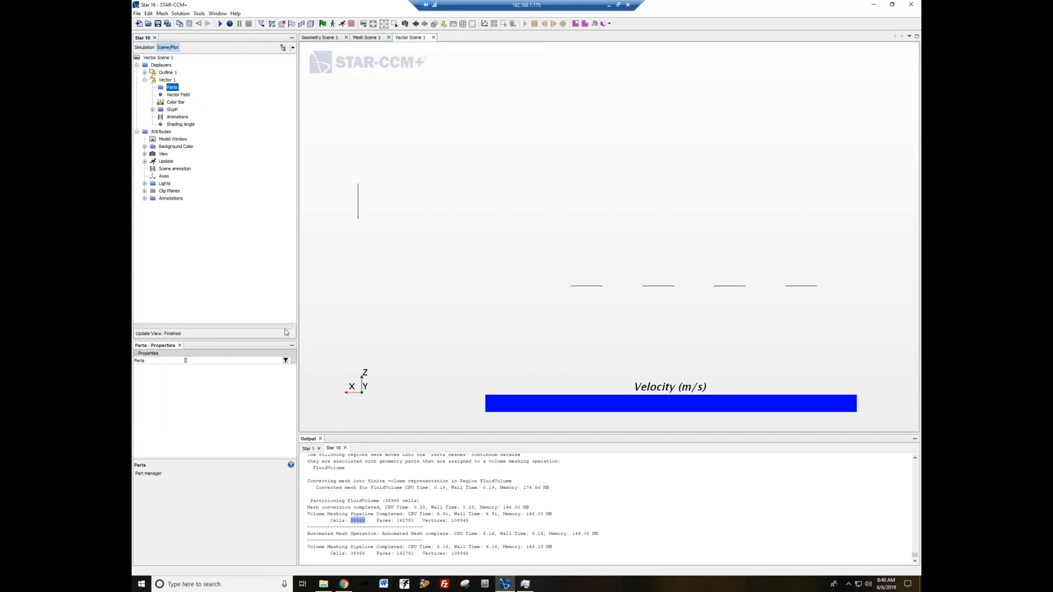
pyautogui.click(293, 361)
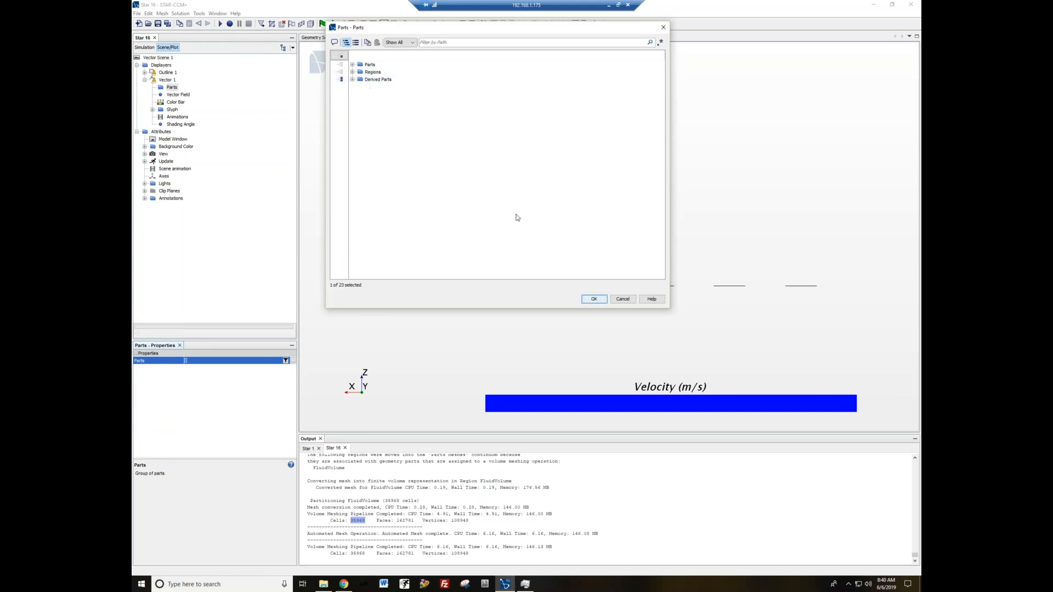
pyautogui.click(594, 300)
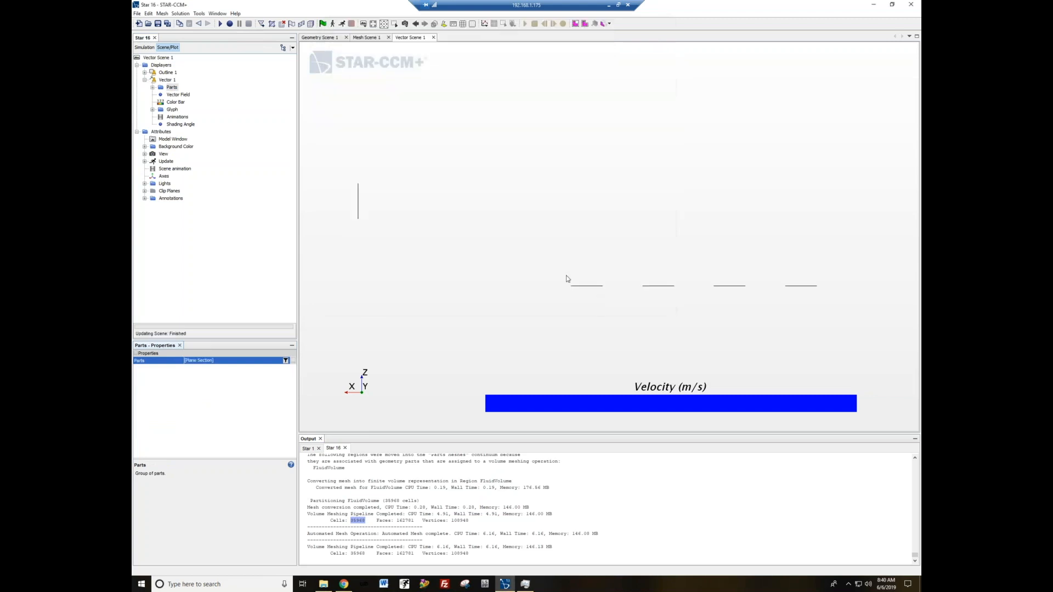
# - Set the Vector 1 displayer's display mode to Line Integral Convolution
pyautogui.click(165, 80)
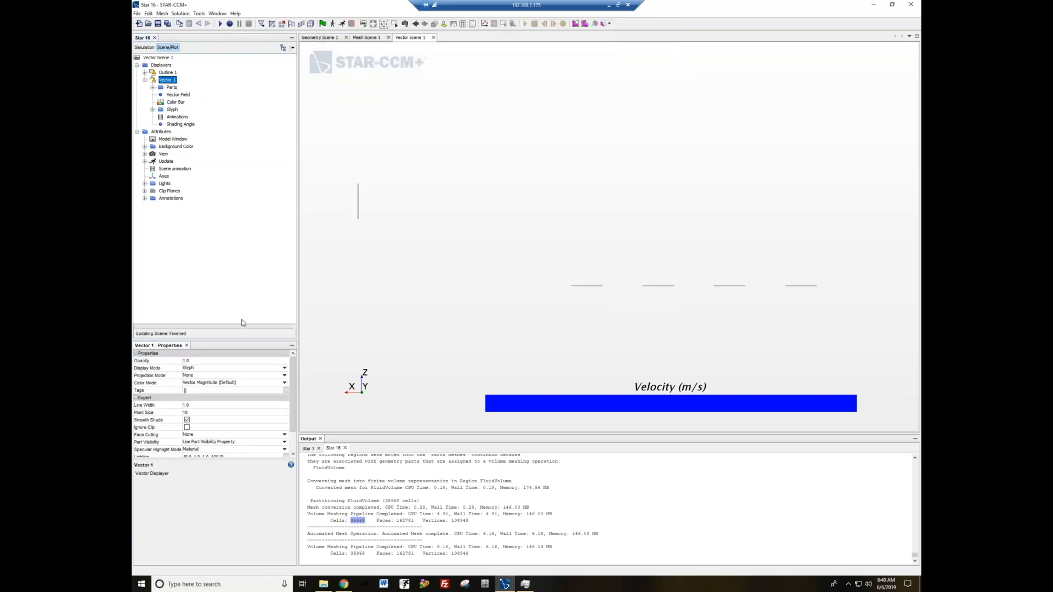
pyautogui.click(264, 369)
pyautogui.click(265, 370)
pyautogui.click(256, 382)
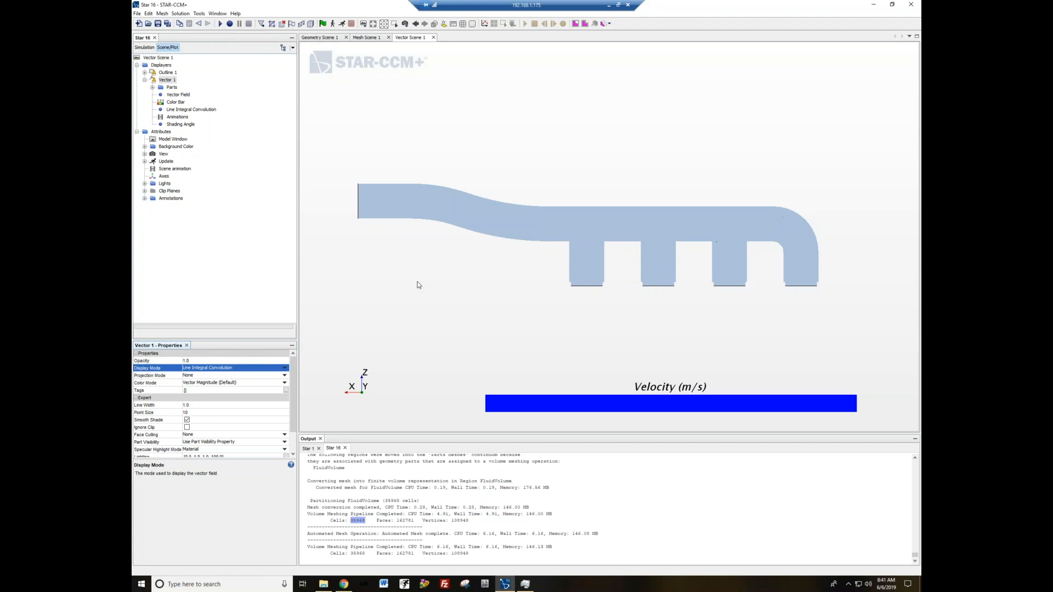
# - Collapse the FluidVolume region in the simulation tree and create a pressure drop report
pyautogui.click(142, 48)
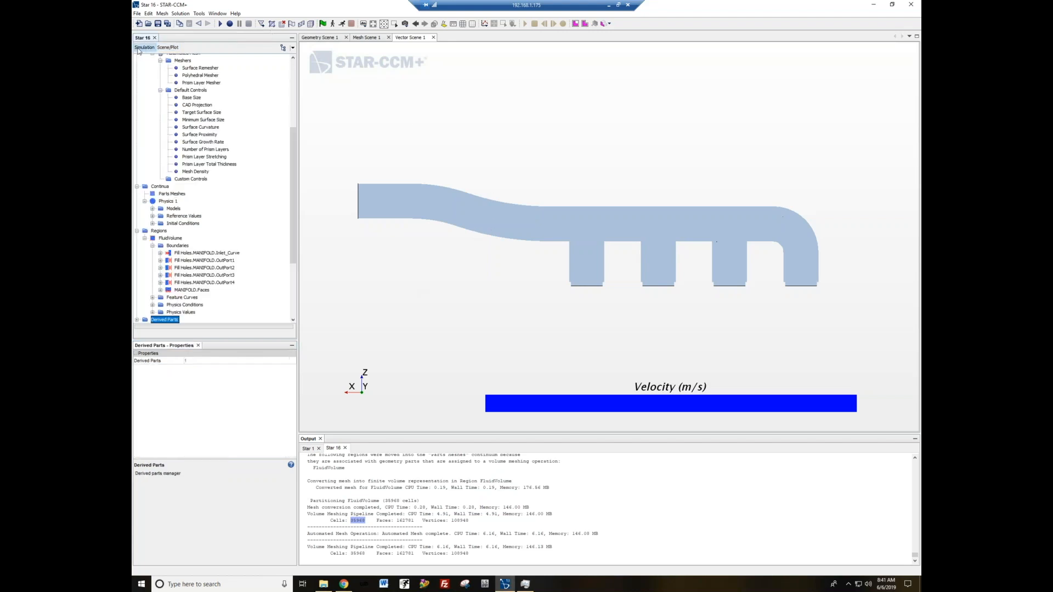
pyautogui.click(153, 246)
pyautogui.click(144, 238)
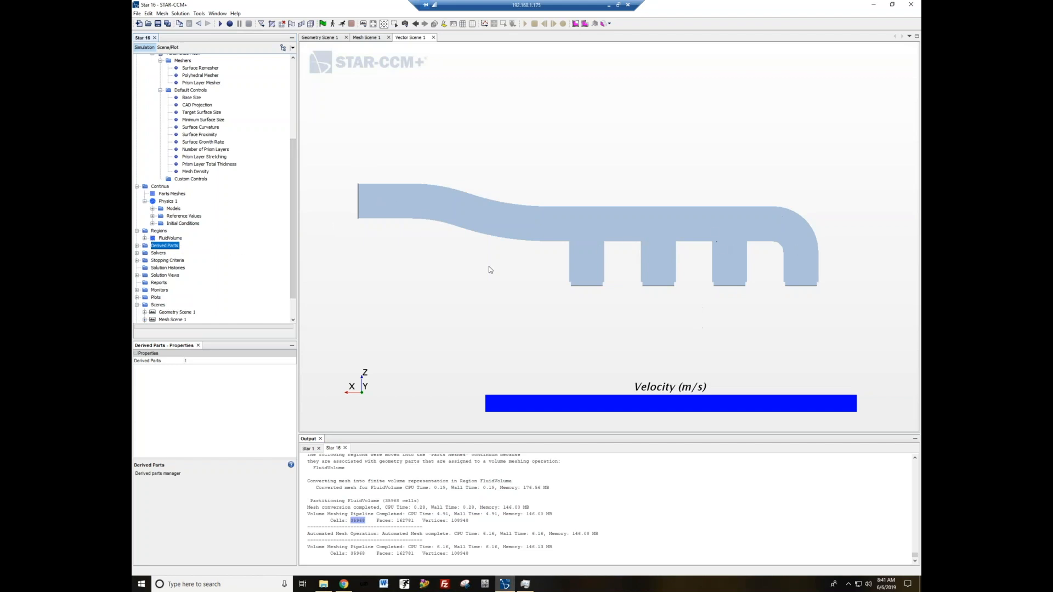
pyautogui.click(158, 282)
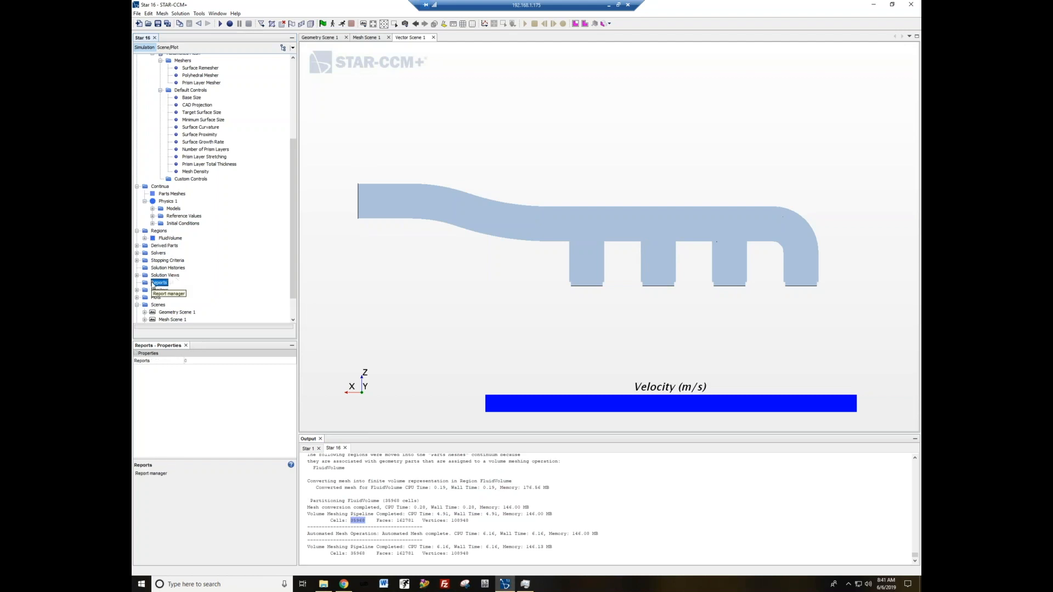
pyautogui.rightClick(153, 283)
pyautogui.moveTo(186, 288)
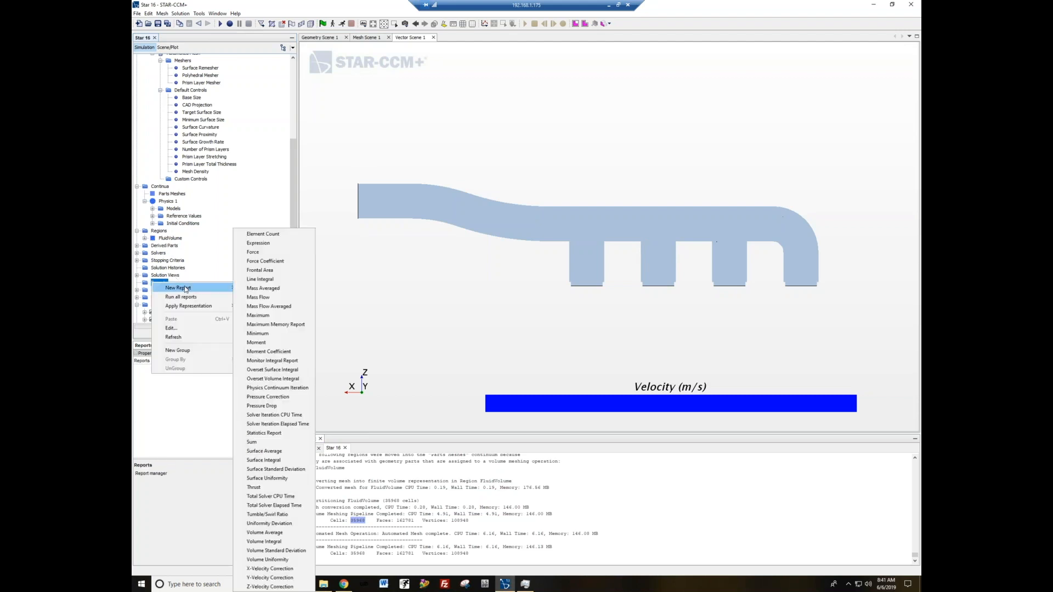
pyautogui.click(278, 406)
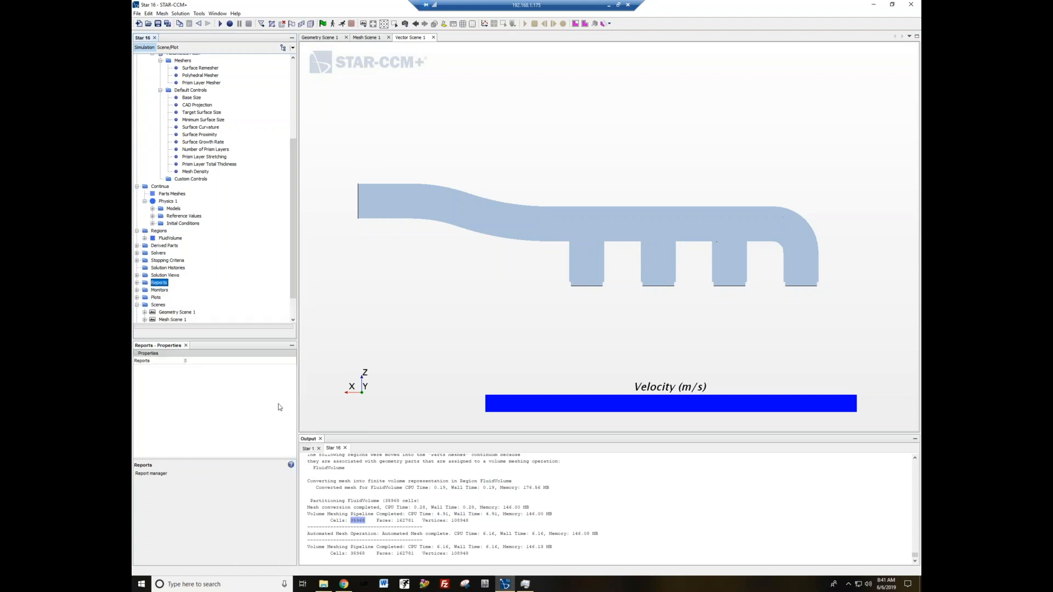
# - Set the pressure drop report's high pressure boundary to Inlet_Curve and its low pressure boundary to OutPort4
pyautogui.click(293, 369)
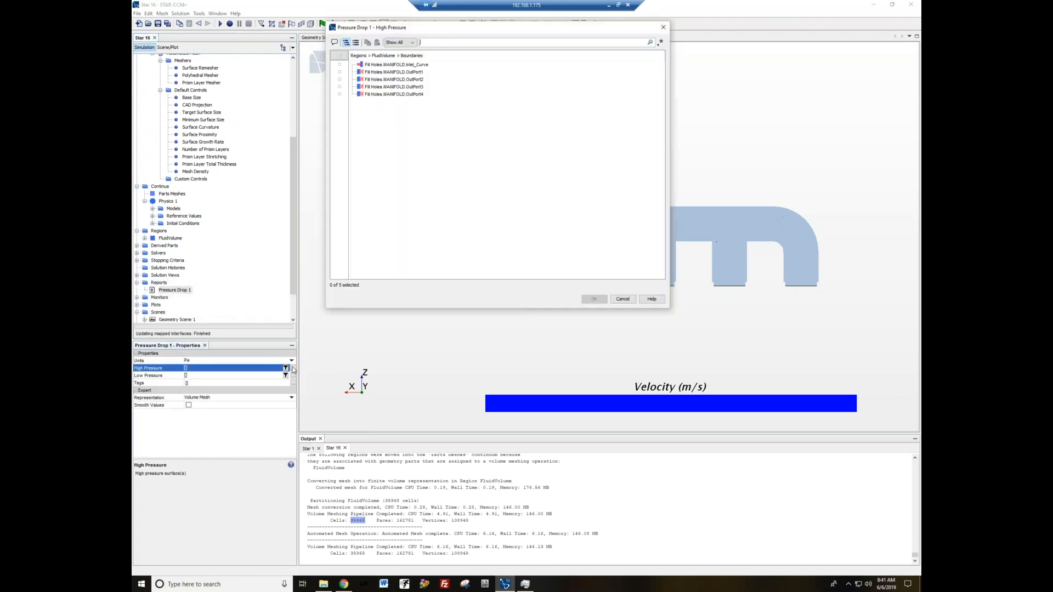
pyautogui.click(390, 65)
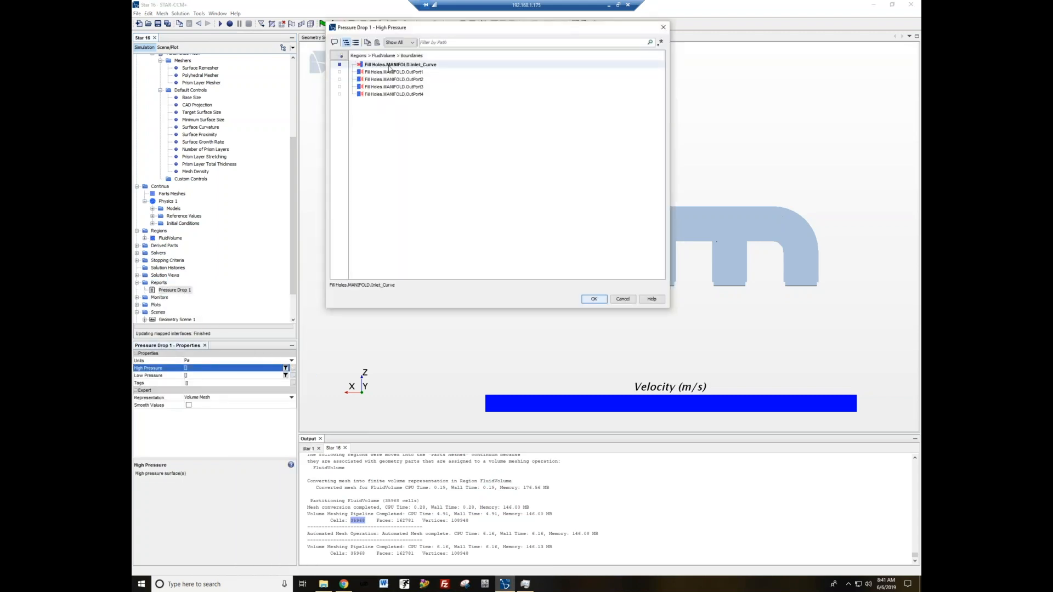
pyautogui.click(593, 299)
pyautogui.click(293, 376)
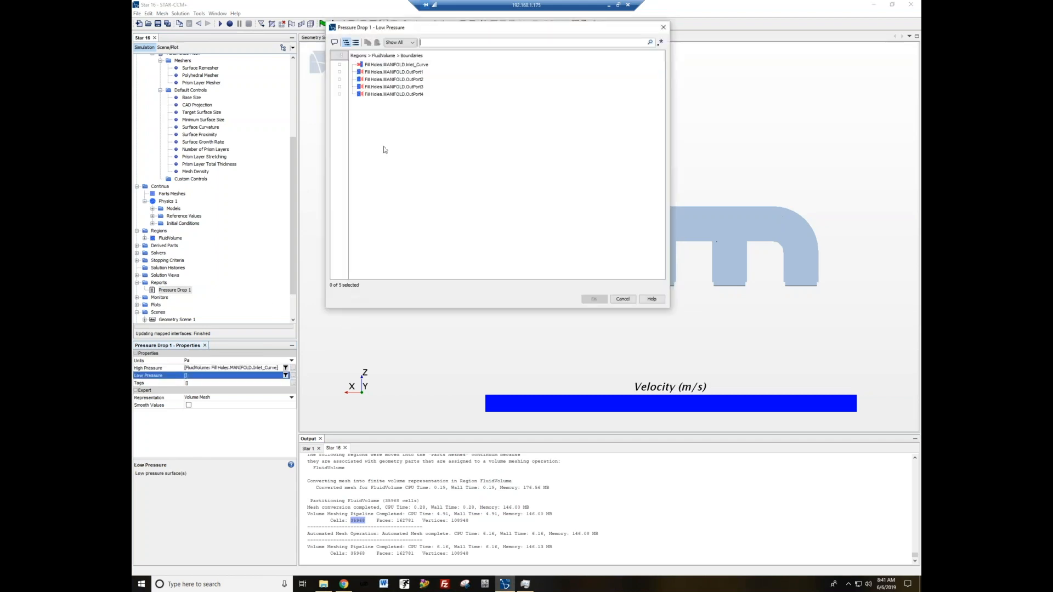
pyautogui.click(426, 95)
pyautogui.click(593, 299)
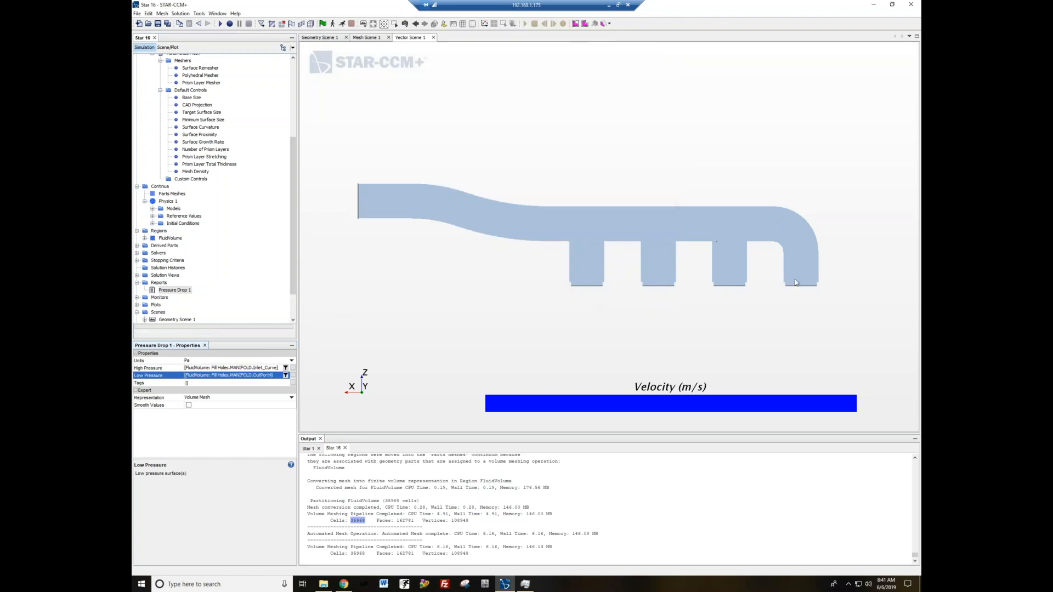
# - Create a mass flow report and assign the FluidVolume boundary OutPort1 as its part
pyautogui.click(161, 284)
pyautogui.rightClick(163, 285)
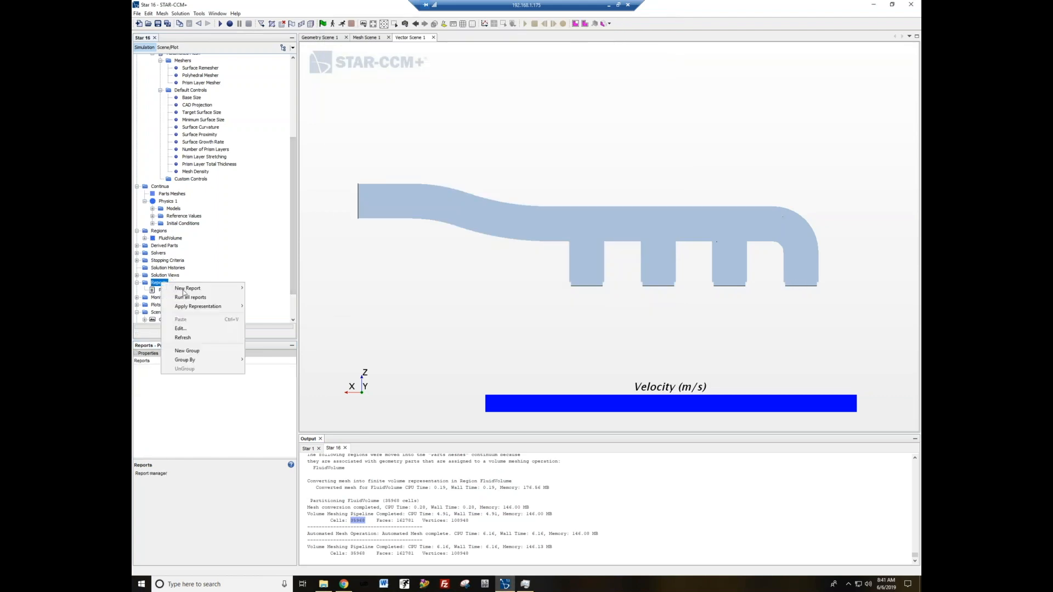
pyautogui.moveTo(236, 289)
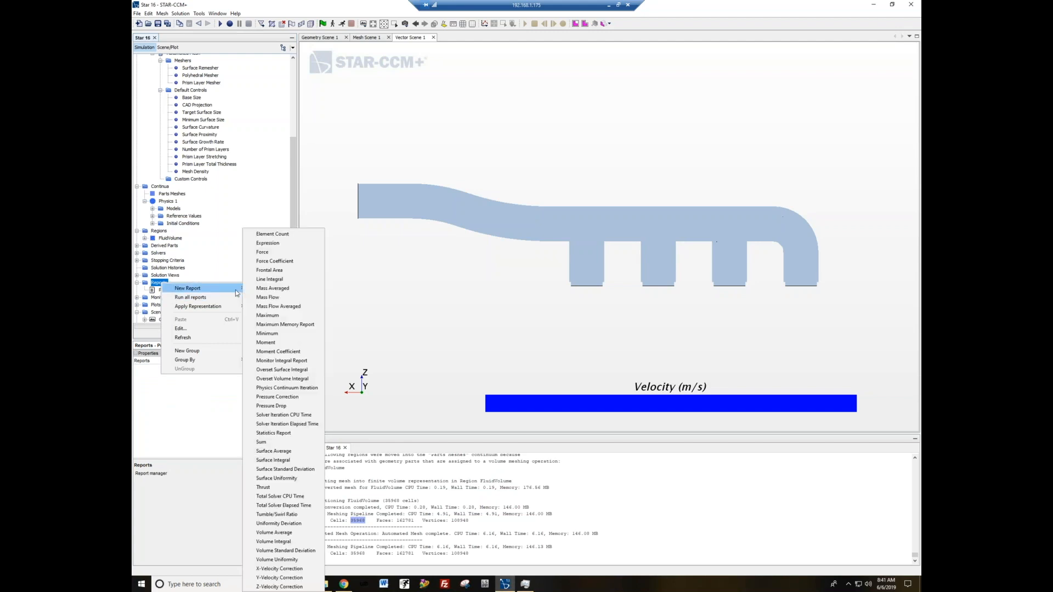
pyautogui.click(290, 298)
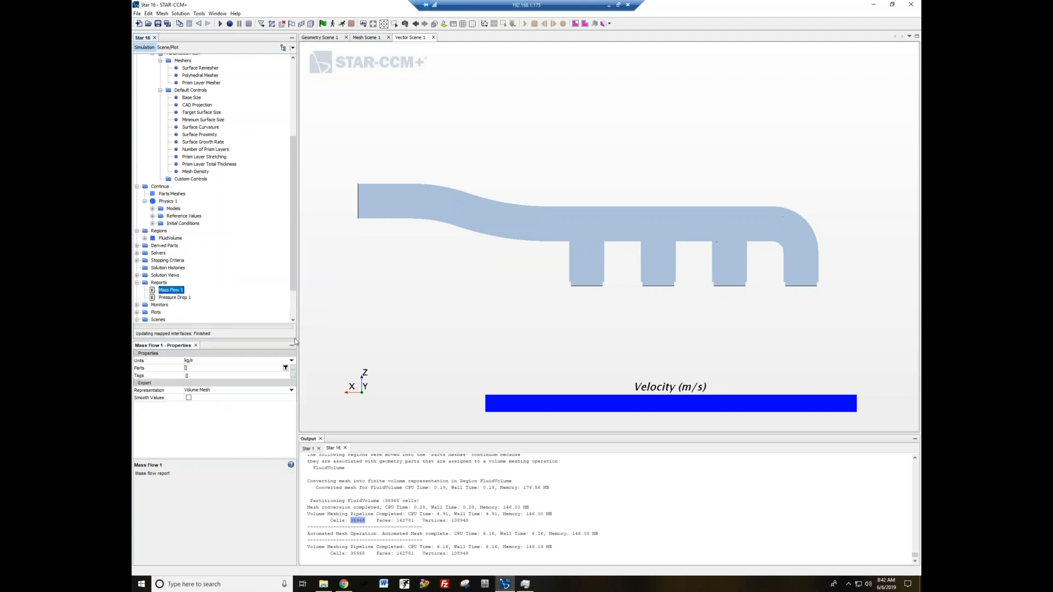
pyautogui.click(294, 369)
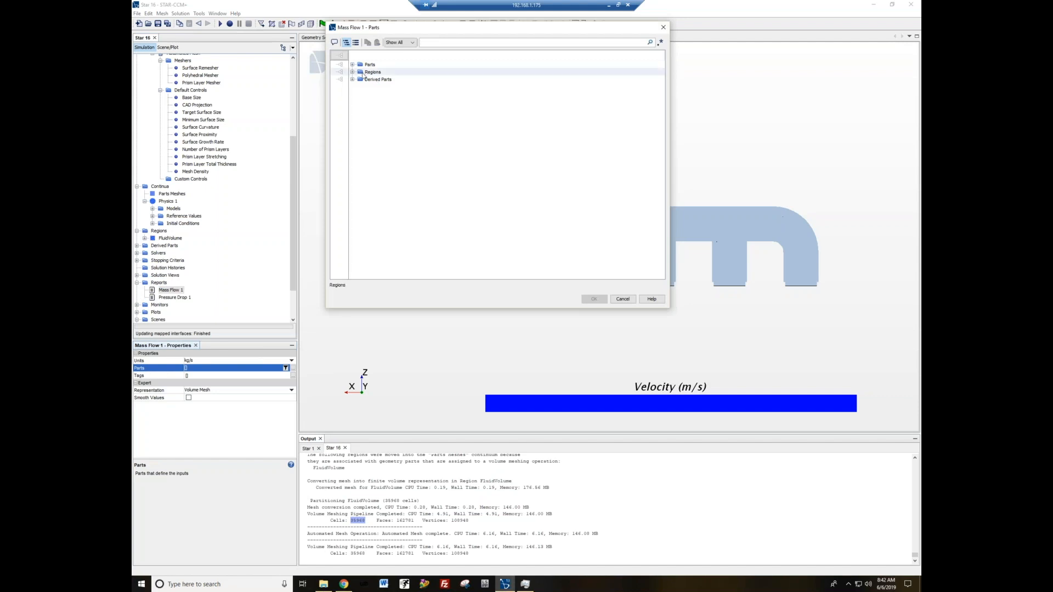
pyautogui.click(352, 72)
pyautogui.click(381, 102)
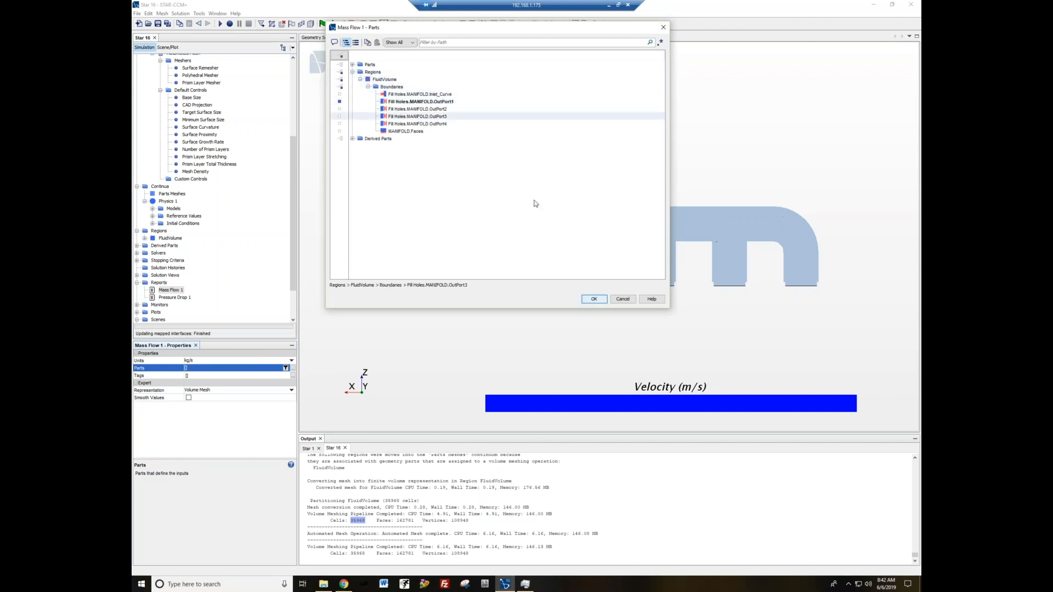
pyautogui.click(594, 299)
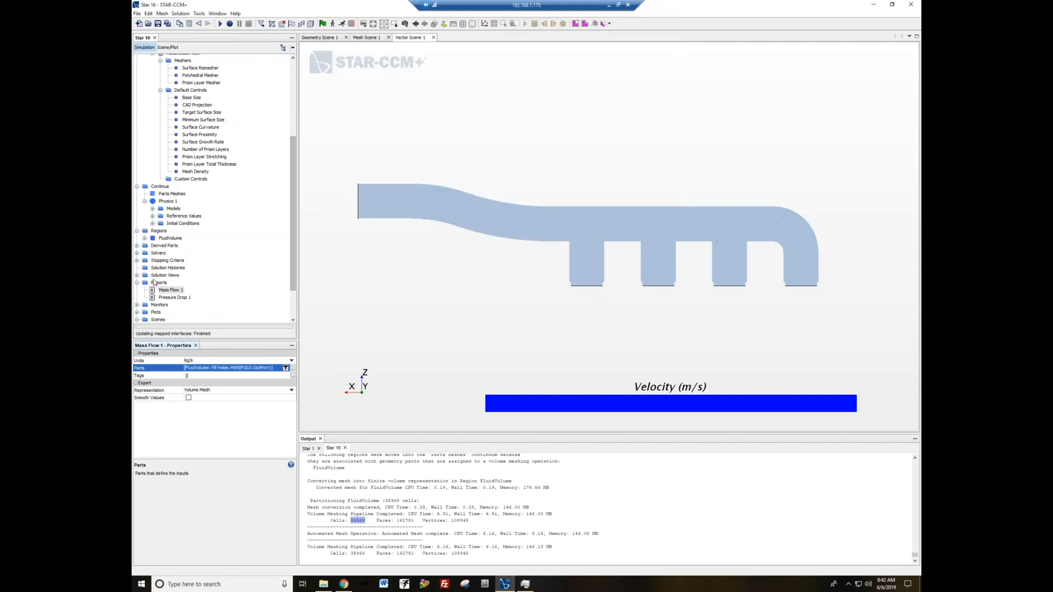
# - Create a second mass flow report and assign the FluidVolume boundary OutPort2 as its part
pyautogui.rightClick(157, 283)
pyautogui.moveTo(186, 284)
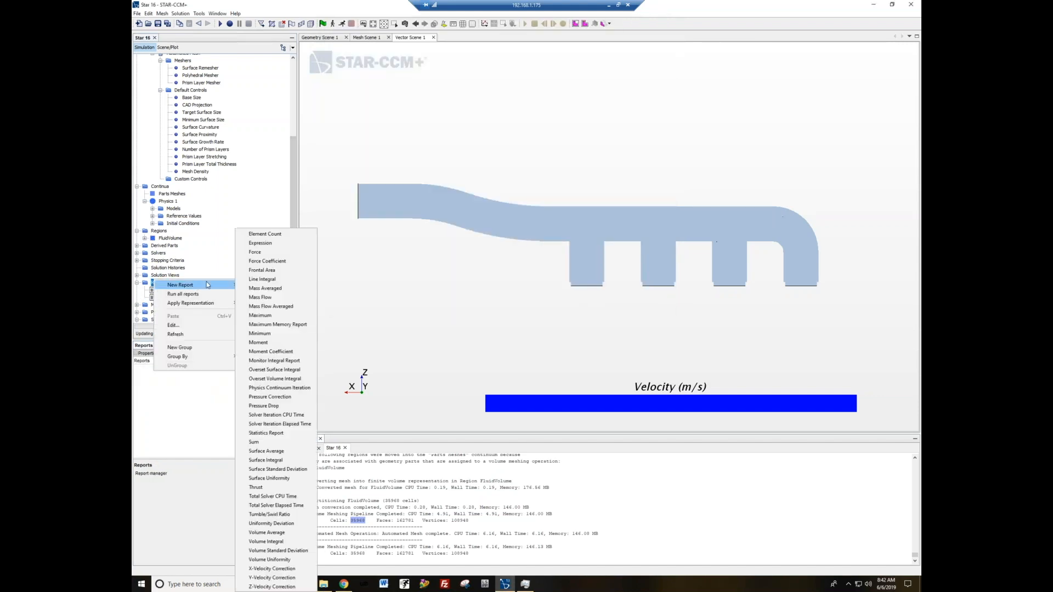
pyautogui.click(266, 294)
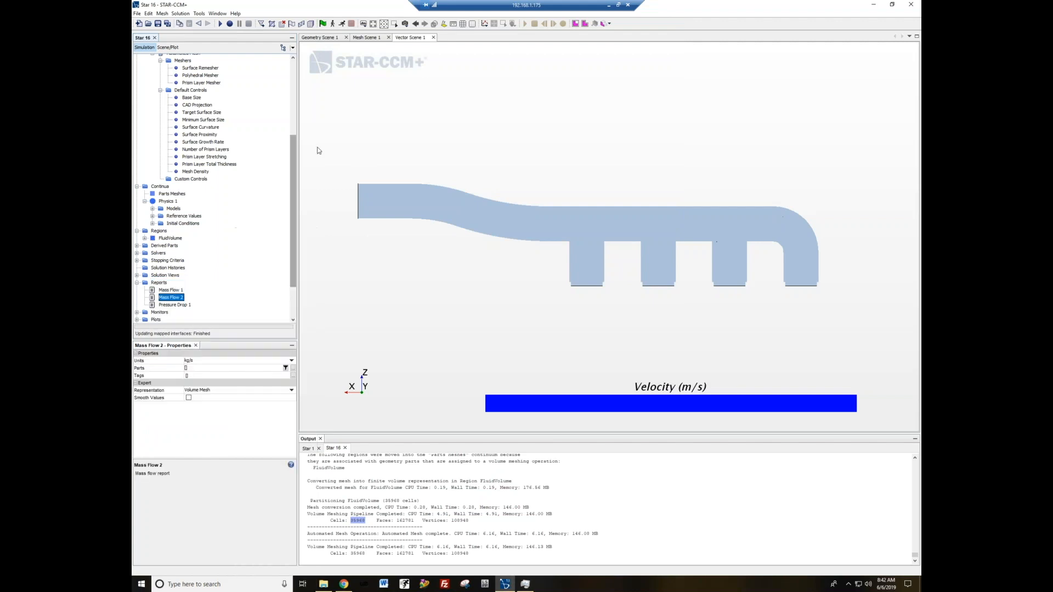
pyautogui.click(293, 368)
pyautogui.click(352, 72)
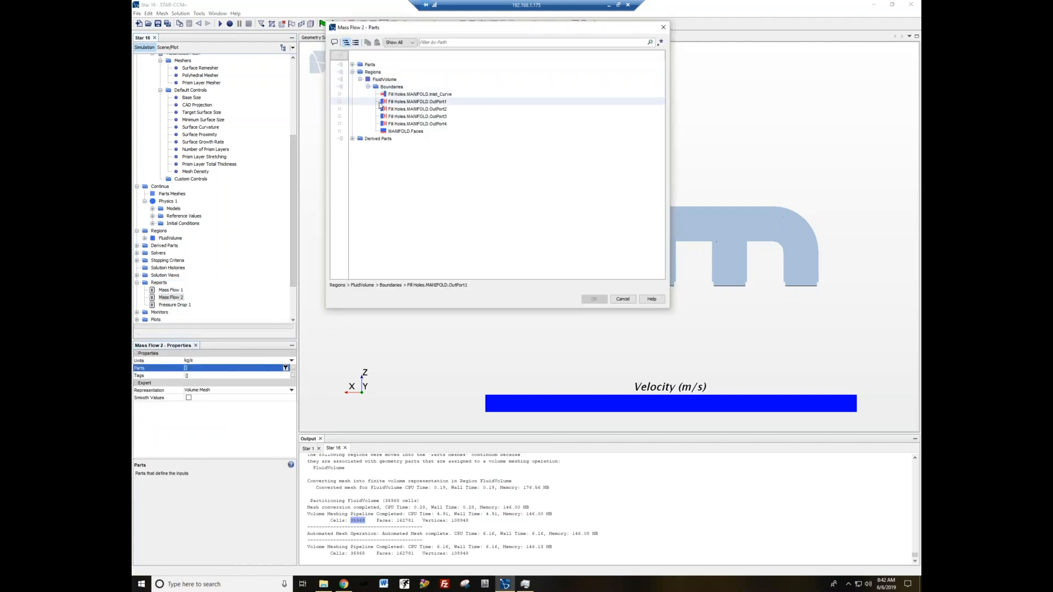
pyautogui.click(340, 109)
pyautogui.click(594, 299)
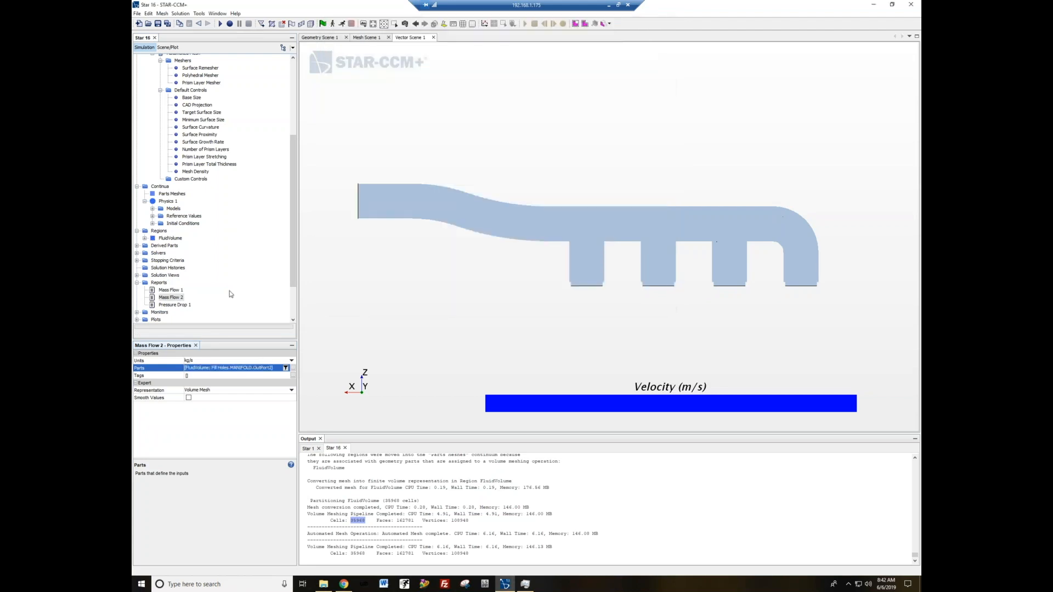
# - Create a third mass flow report and assign the FluidVolume boundary OutPort3 as its part
pyautogui.rightClick(158, 283)
pyautogui.moveTo(178, 289)
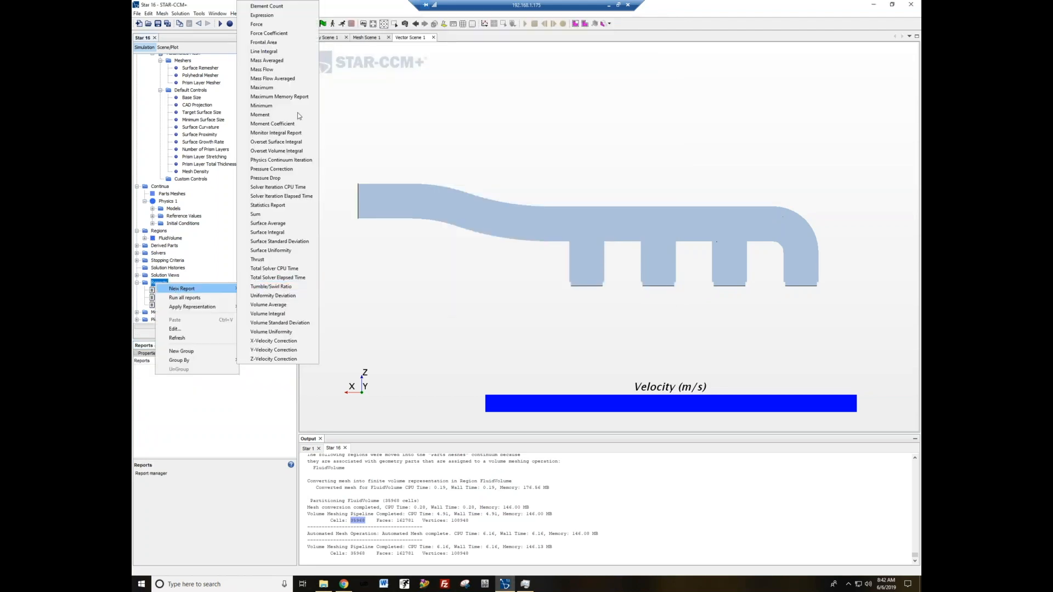
pyautogui.click(290, 70)
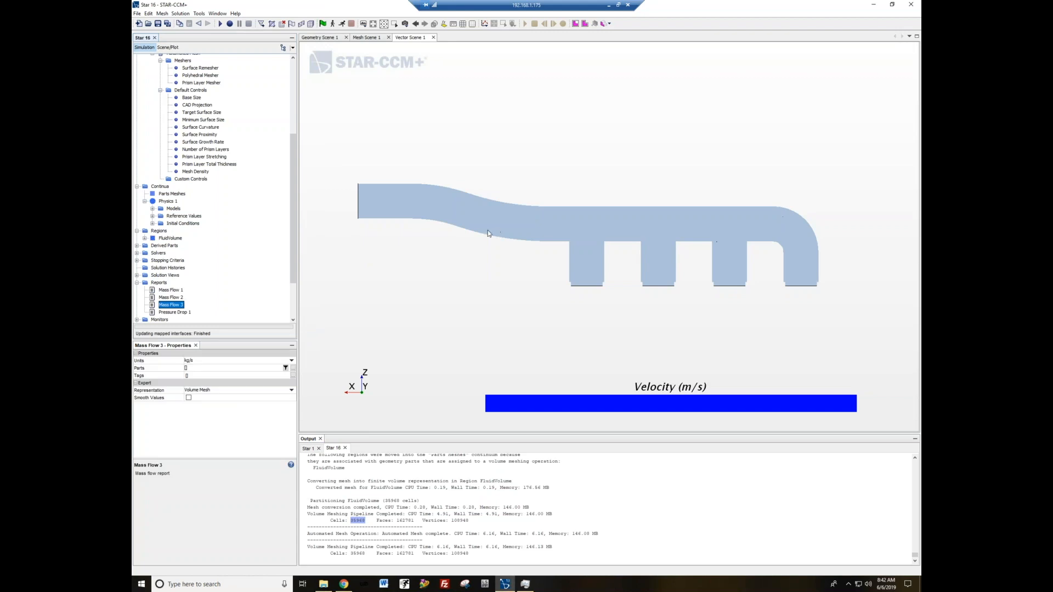
pyautogui.click(295, 368)
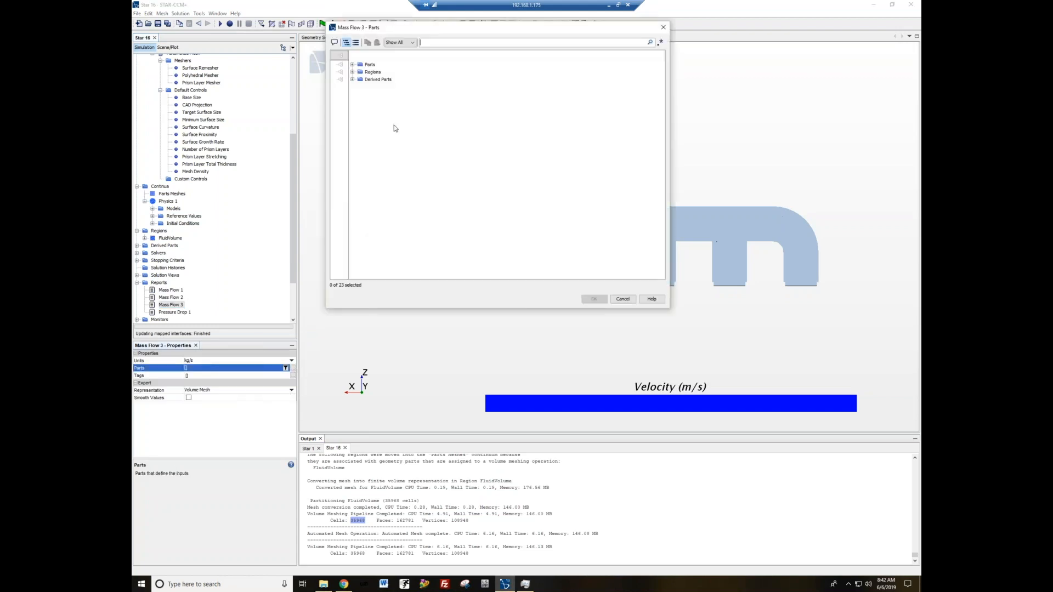
pyautogui.click(352, 72)
pyautogui.click(398, 118)
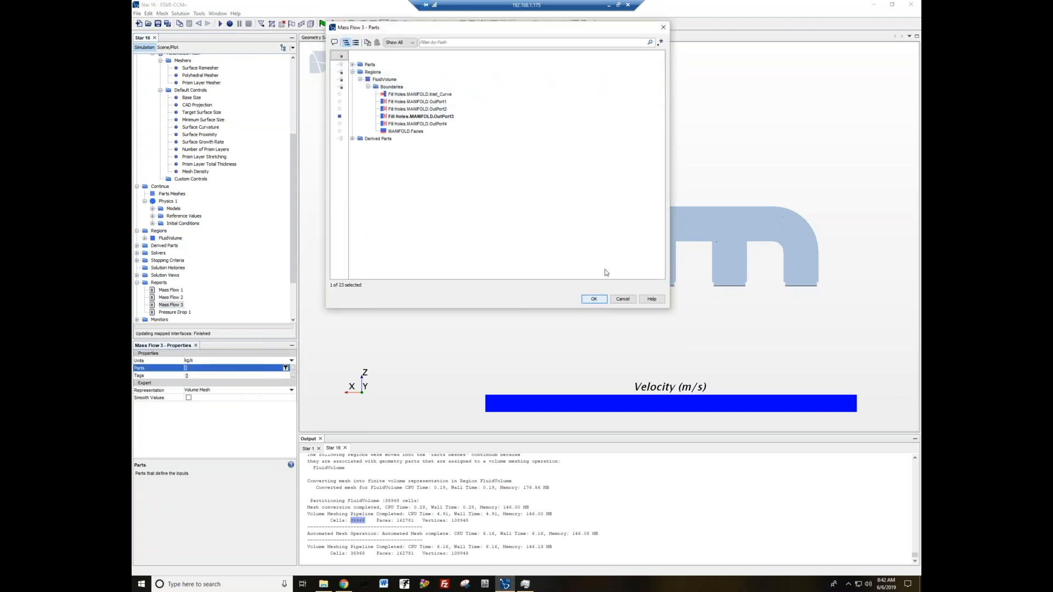
pyautogui.click(600, 301)
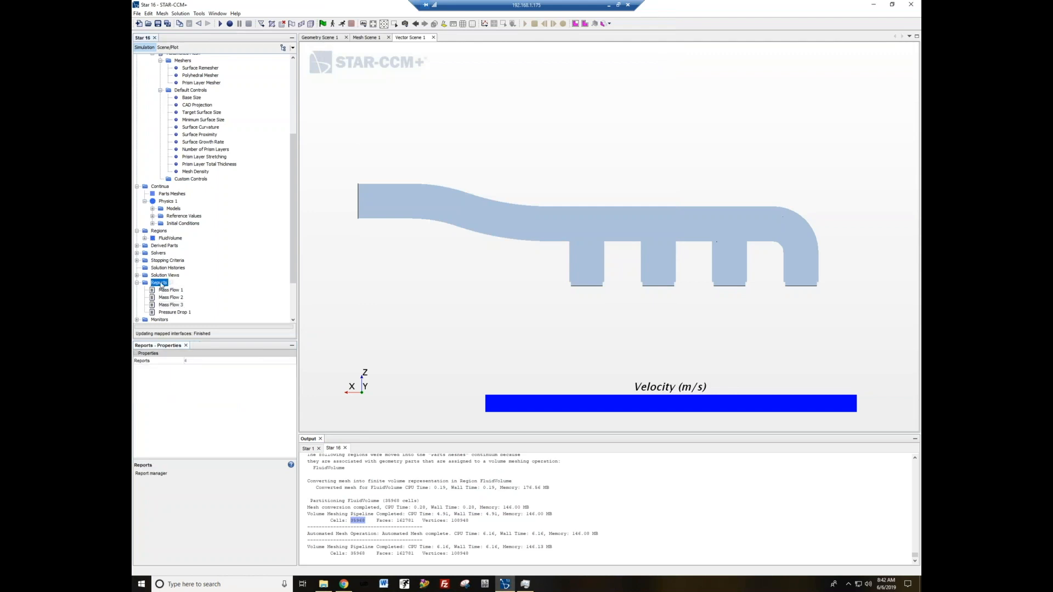
# - Create a fourth mass flow report and assign the FluidVolume boundary OutPort4 as its part
pyautogui.rightClick(159, 283)
pyautogui.moveTo(187, 288)
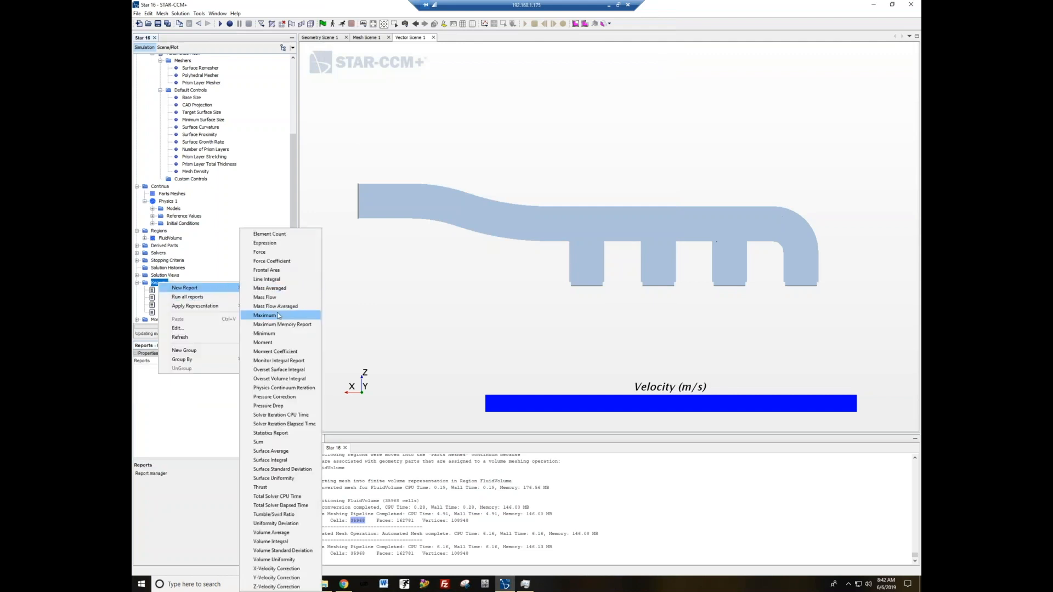
pyautogui.click(267, 297)
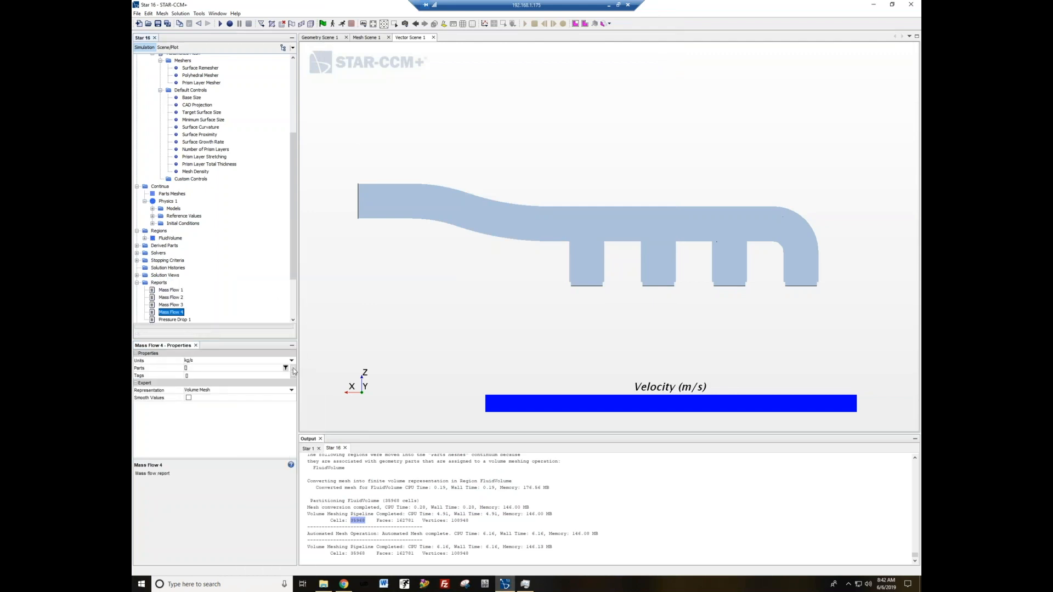
pyautogui.click(292, 368)
pyautogui.click(352, 72)
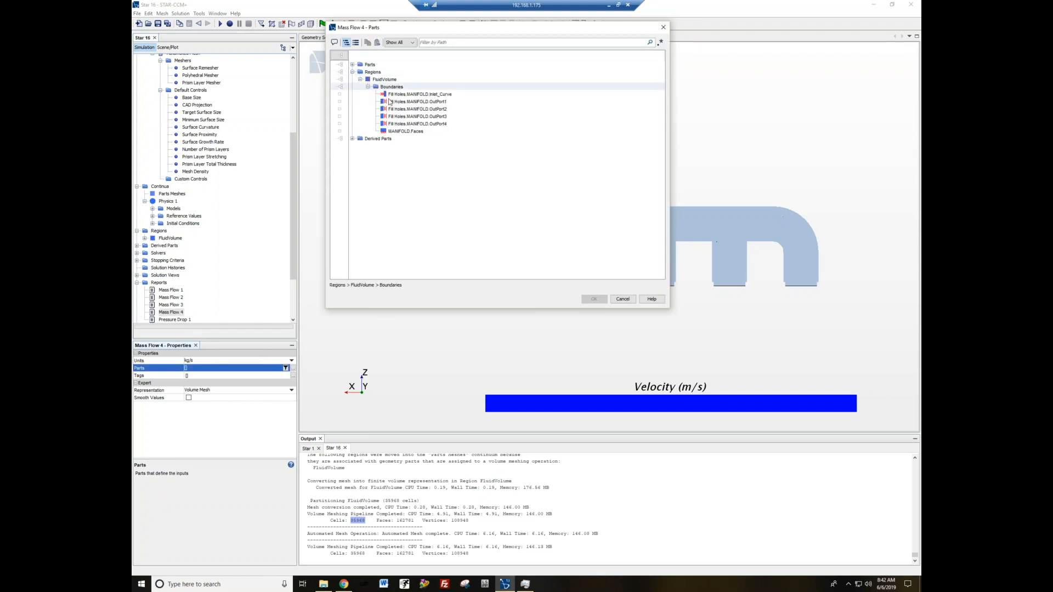
pyautogui.click(339, 123)
pyautogui.click(594, 299)
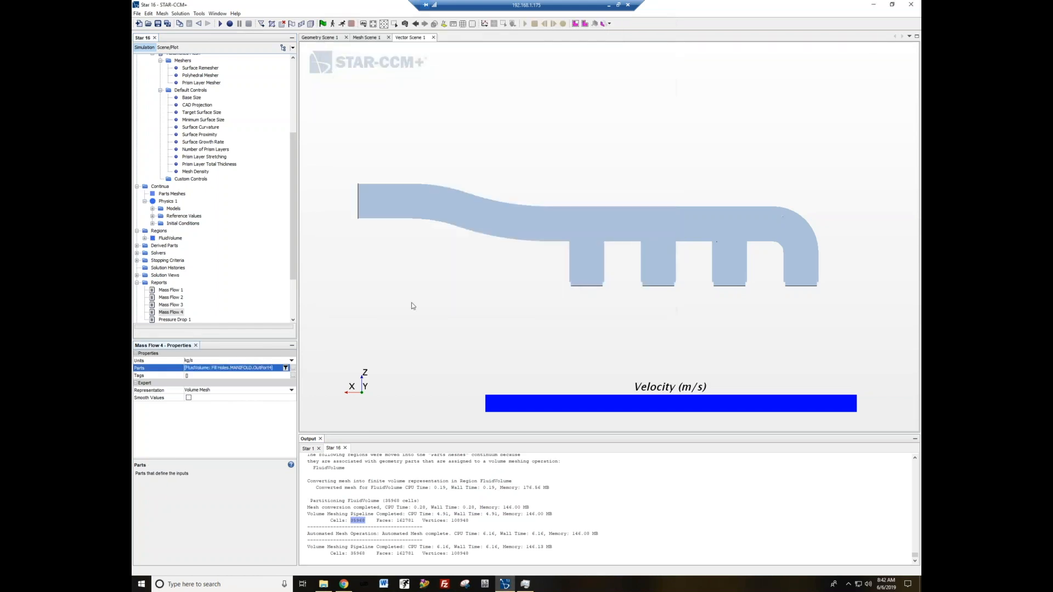
# - Create a monitor and plot from the pressure drop report and apply the plot options to that plot
pyautogui.scroll(-1, 228, 263)
pyautogui.click(184, 302)
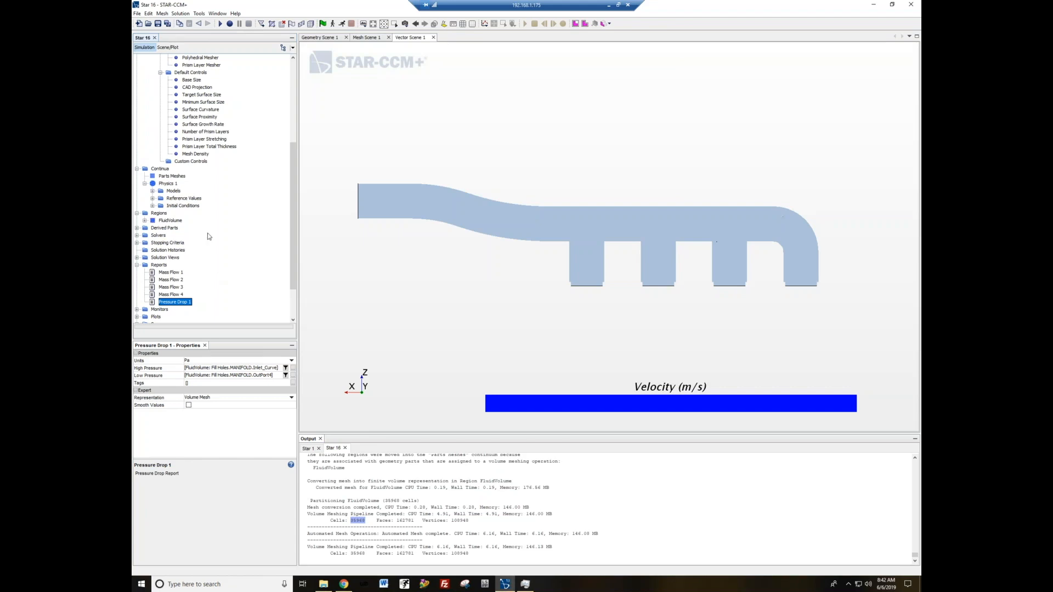
pyautogui.rightClick(178, 305)
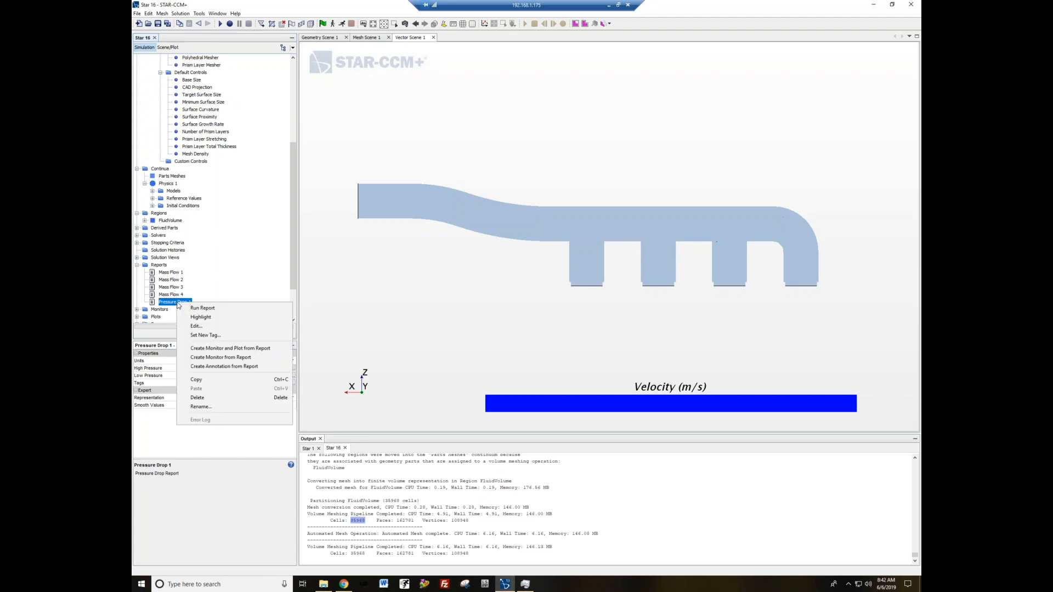
pyautogui.click(219, 348)
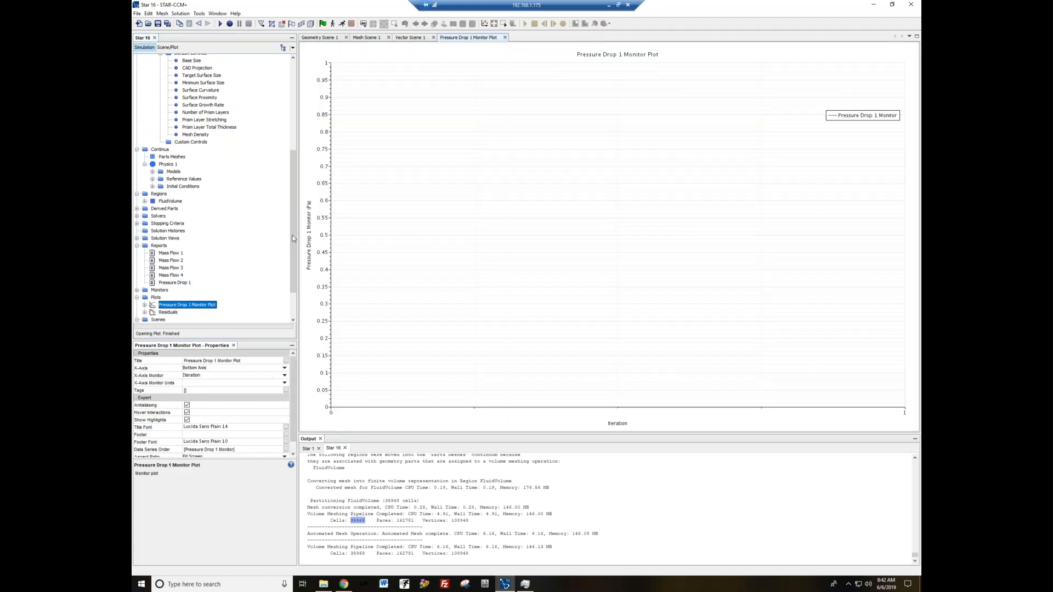
pyautogui.rightClick(496, 171)
pyautogui.click(531, 249)
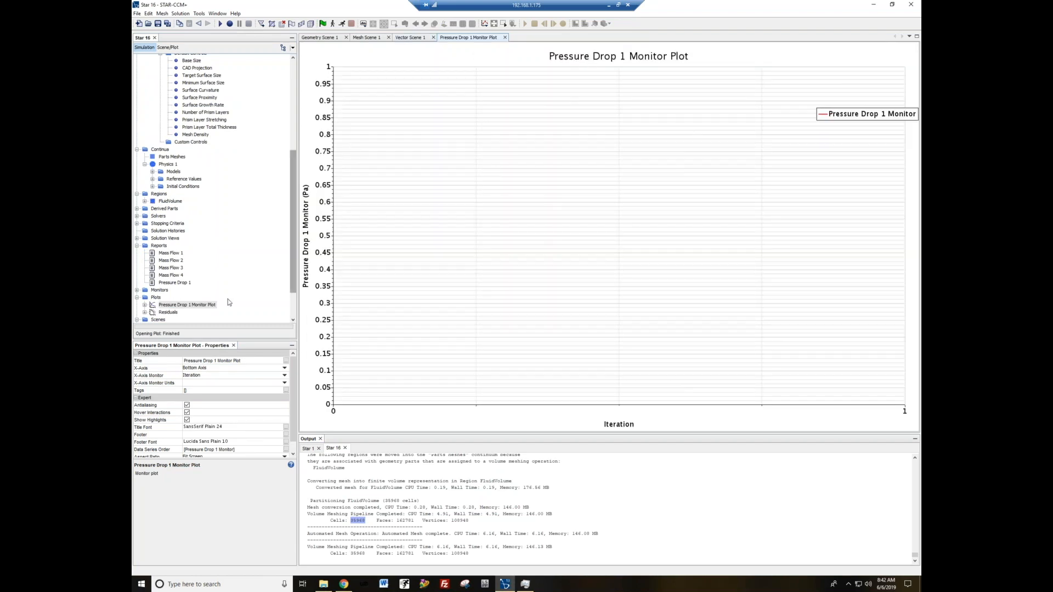
# - Create monitors and a single combined plot from the four mass flow reports and apply the plot options to it
pyautogui.click(162, 253)
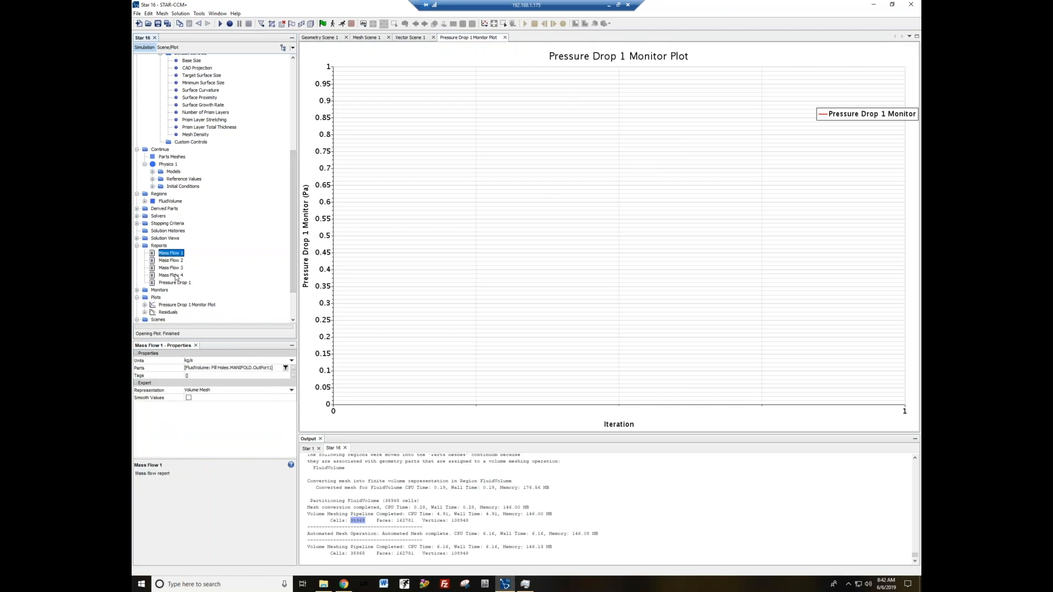
pyautogui.keyDown('shift'); pyautogui.click(174, 276); pyautogui.keyUp('shift')
pyautogui.rightClick(171, 277)
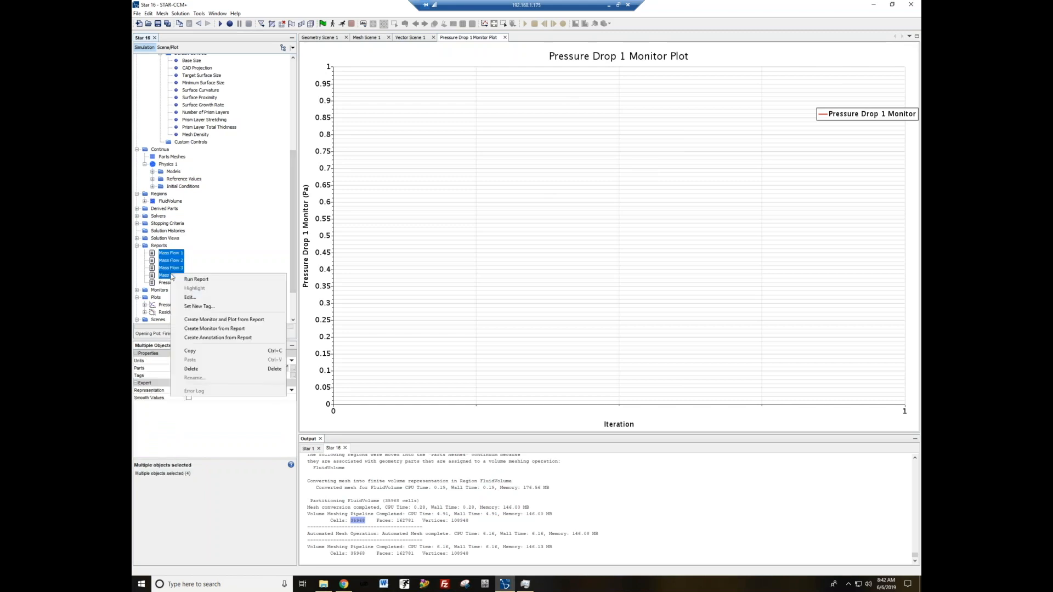
pyautogui.click(222, 321)
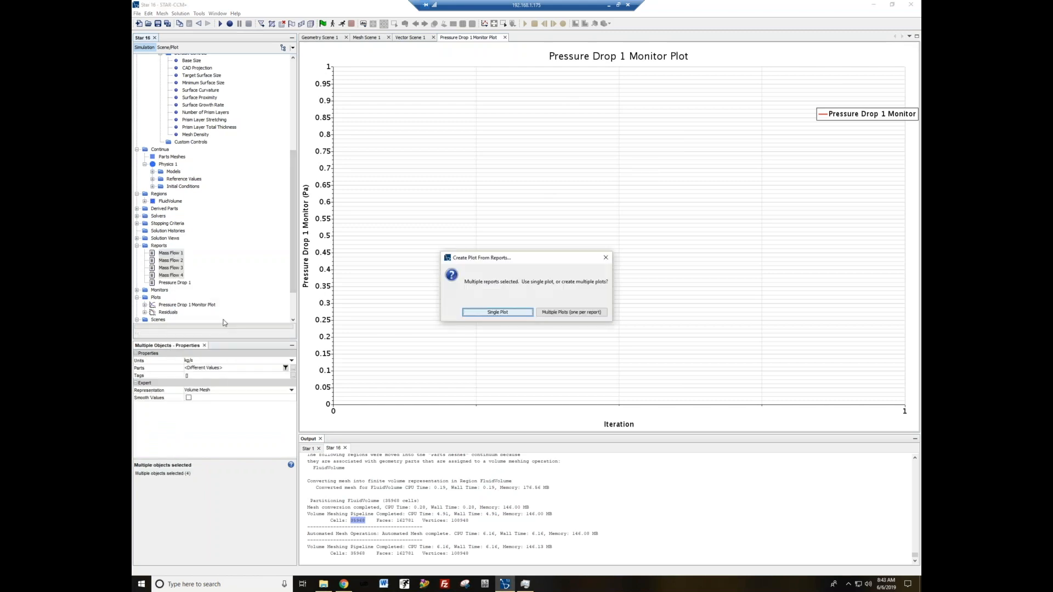
pyautogui.click(497, 312)
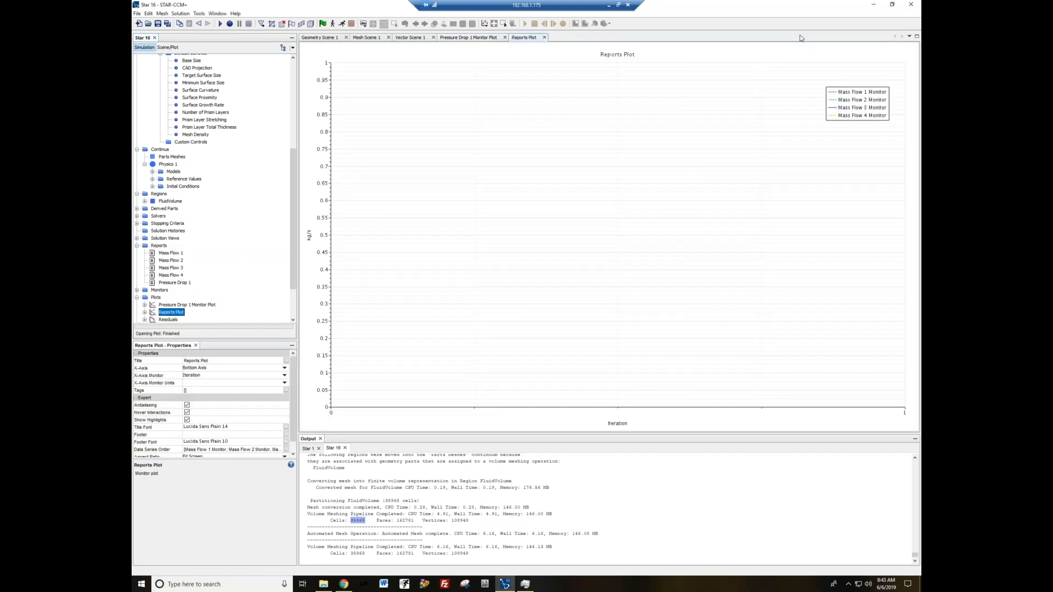
pyautogui.rightClick(567, 149)
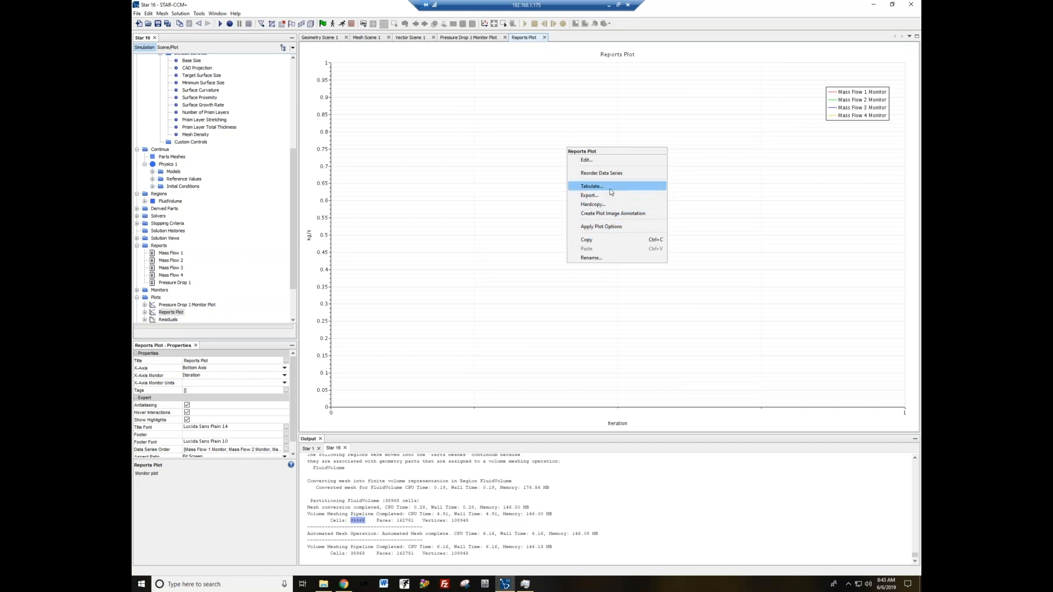
pyautogui.click(623, 226)
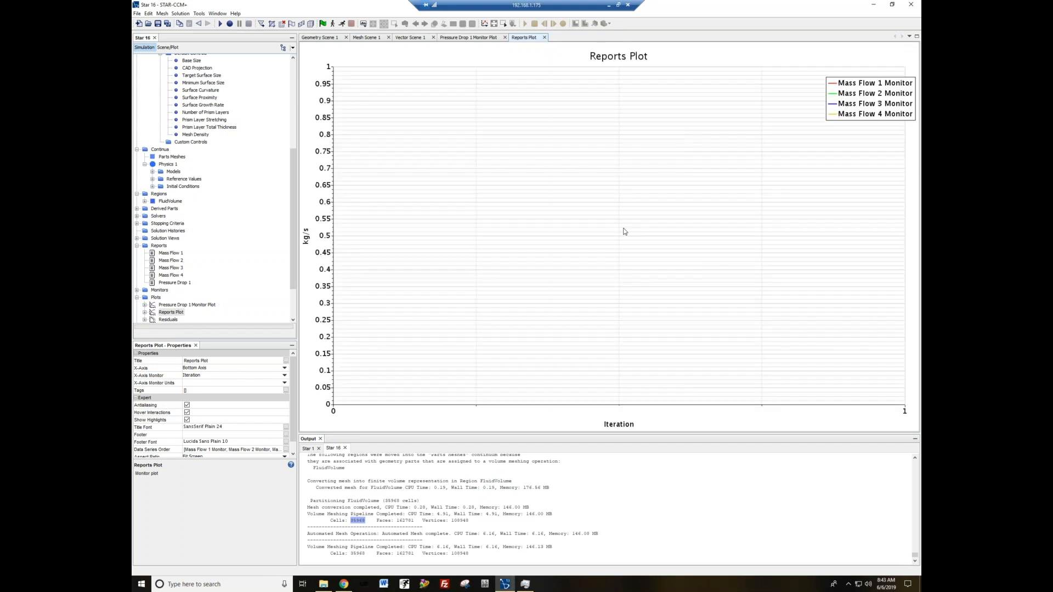
# - Run the simulation while checking the velocity scene, pressure drop plot and mass flow plot, and stop it after about 420 iterations
pyautogui.click(343, 25)
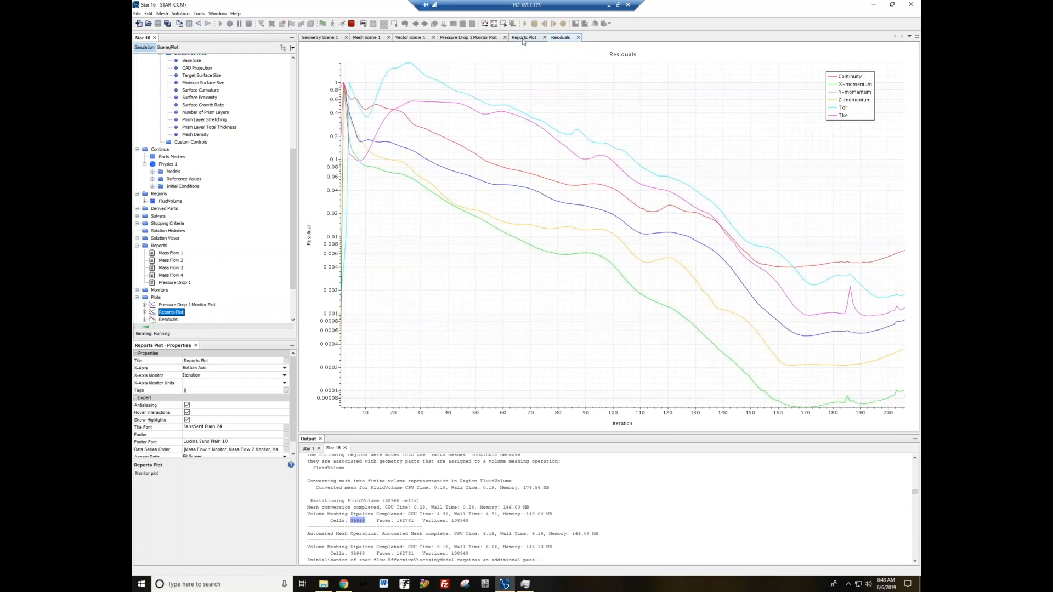
pyautogui.click(409, 38)
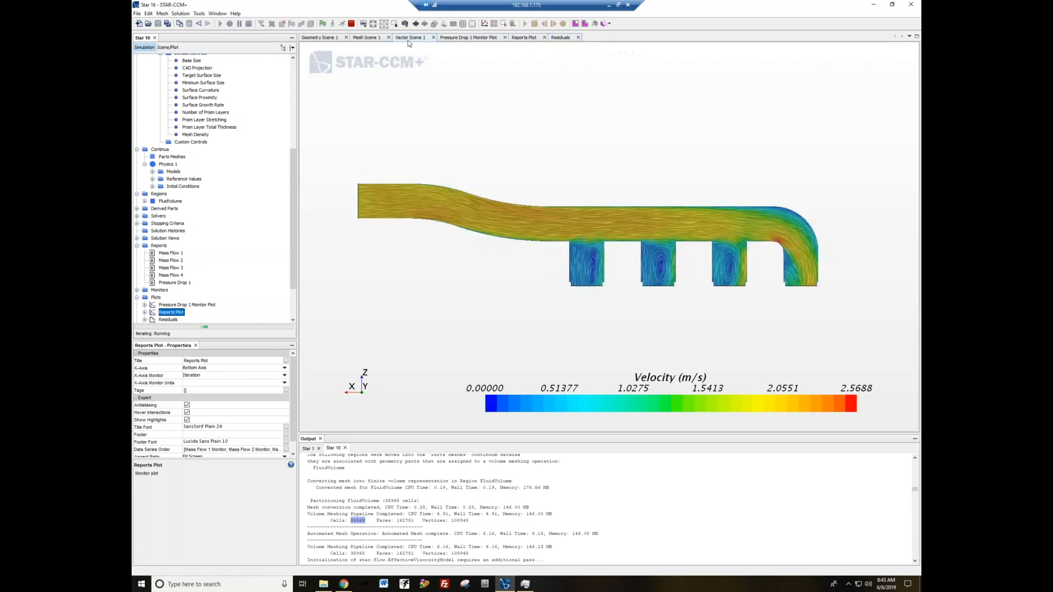
pyautogui.scroll(-1, 403, 112)
pyautogui.scroll(1, 508, 122)
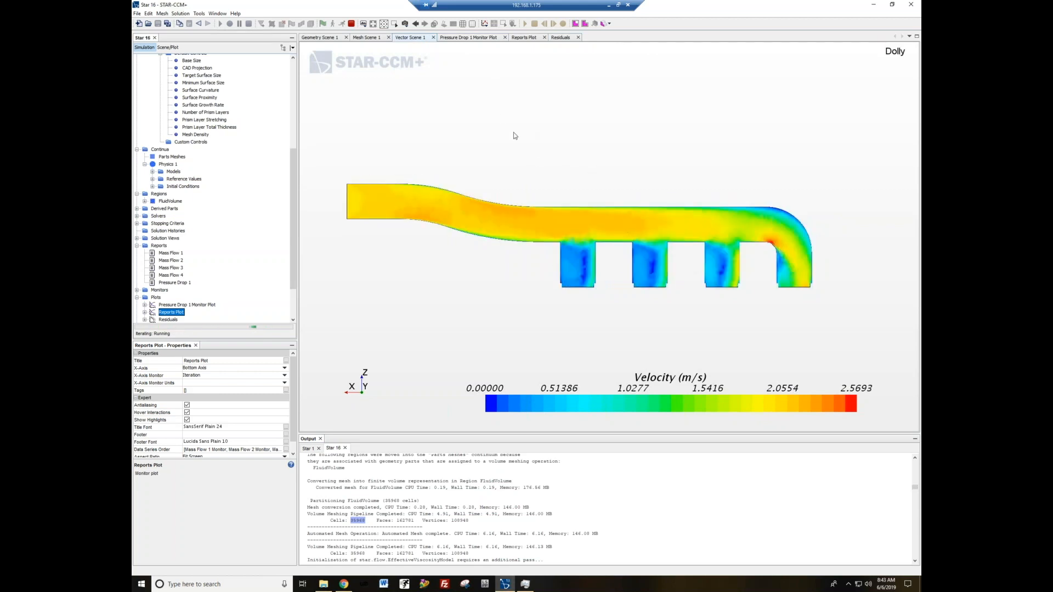
pyautogui.click(461, 38)
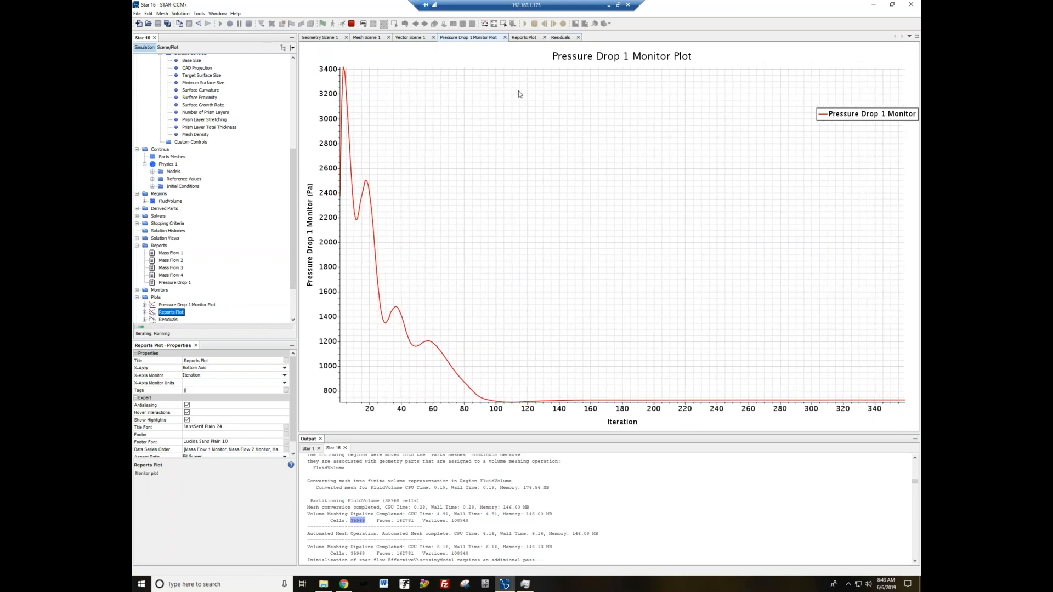
pyautogui.click(524, 37)
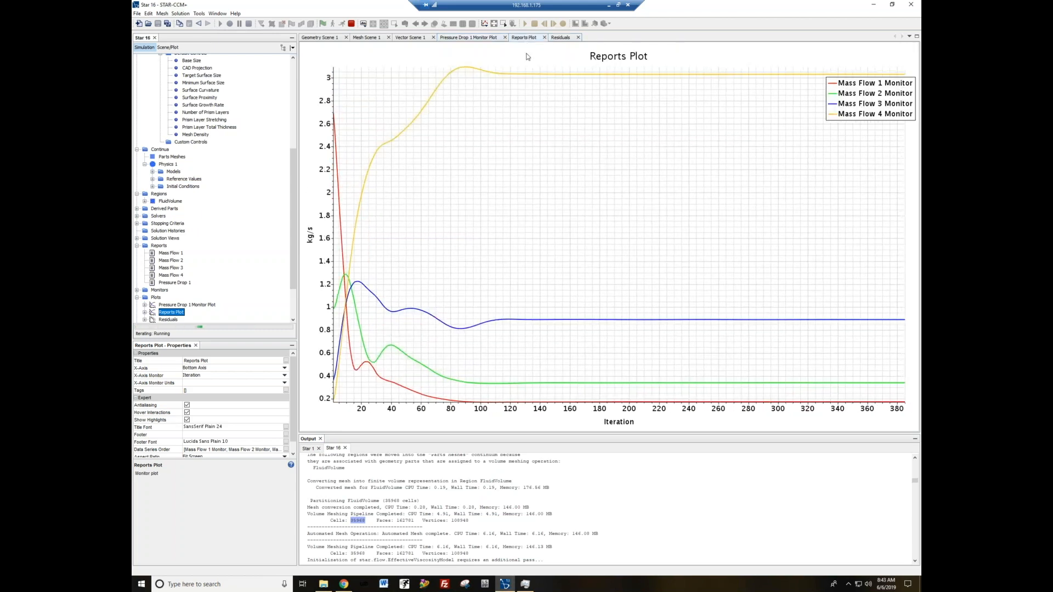
pyautogui.click(349, 24)
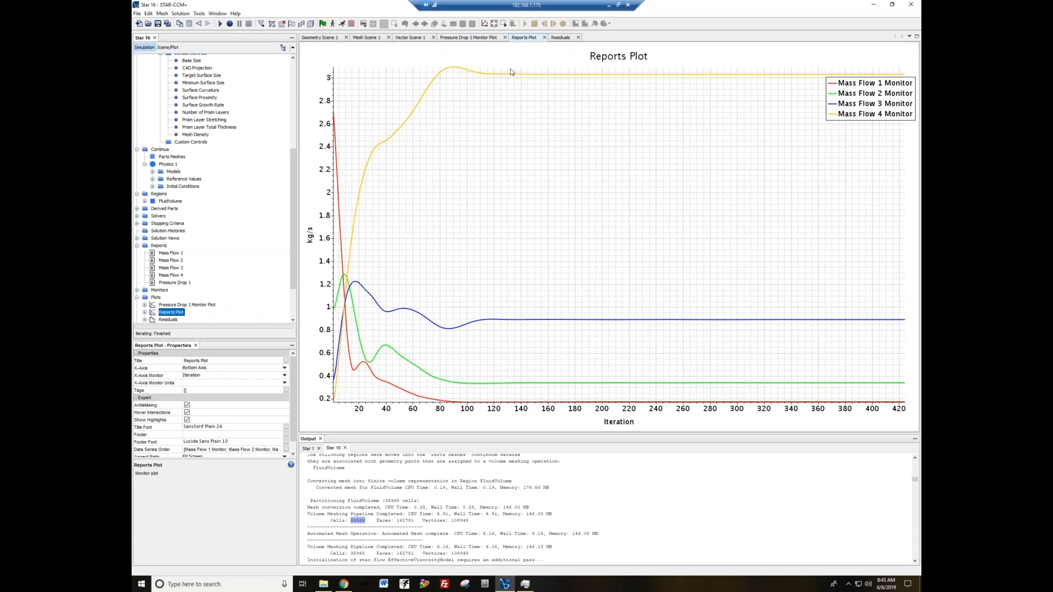
# - Examine the residuals plot, the velocity vector scene and the last iterations in the output log
pyautogui.click(558, 37)
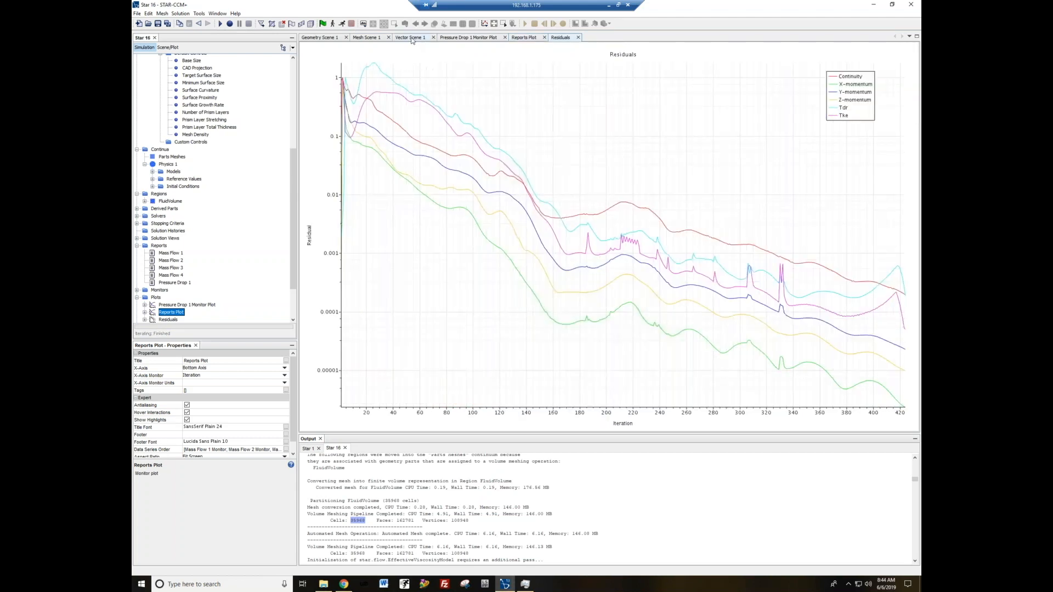
pyautogui.click(412, 38)
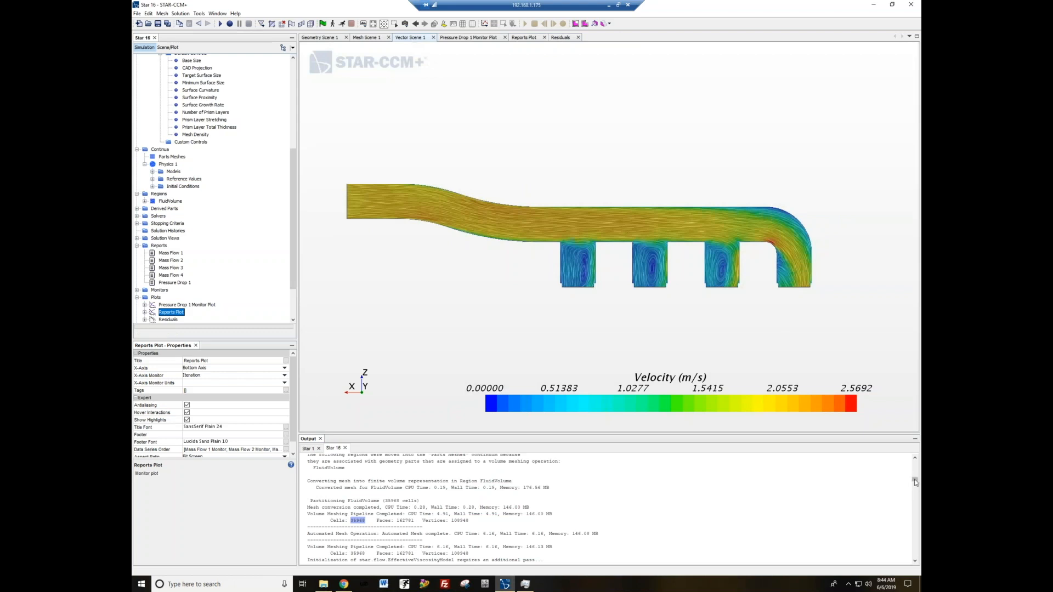
pyautogui.moveTo(915, 481); pyautogui.dragTo(914, 563)
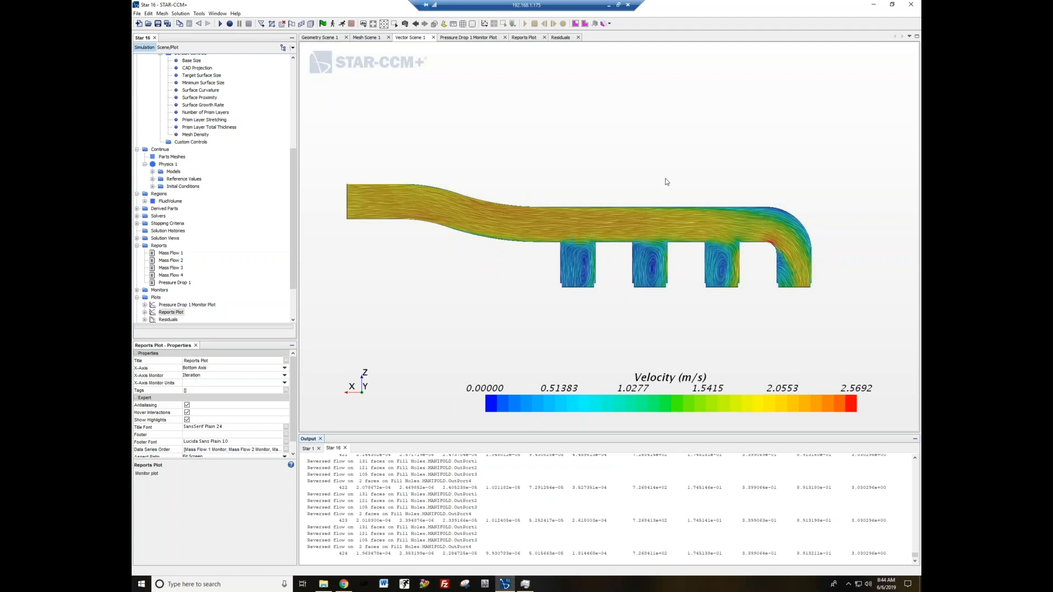
pyautogui.scroll(-2, 609, 252)
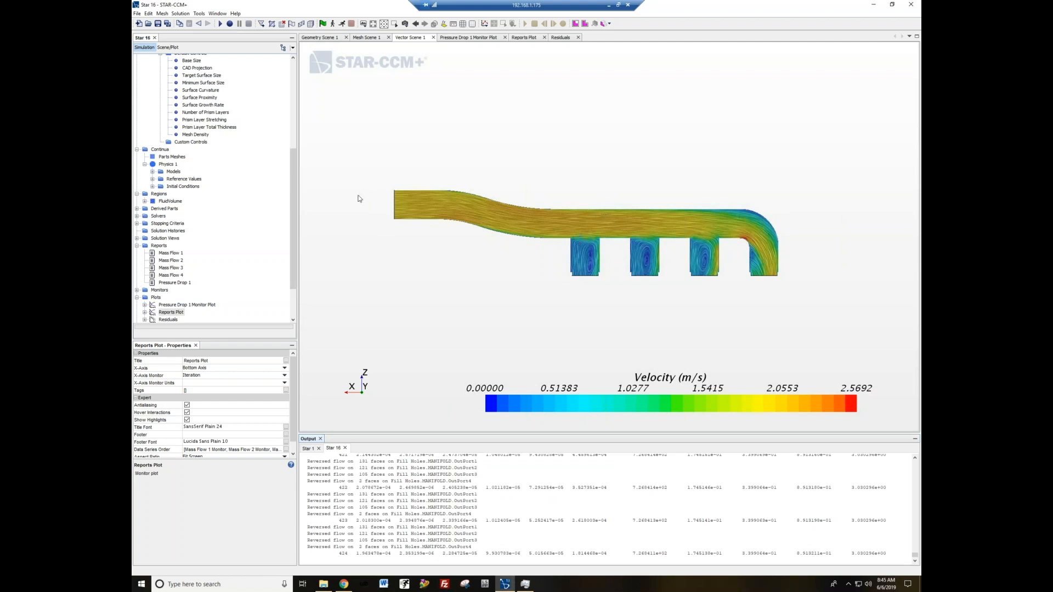
# - Collapse the Automated Mesh operation in the simulation tree
pyautogui.scroll(8, 271, 228)
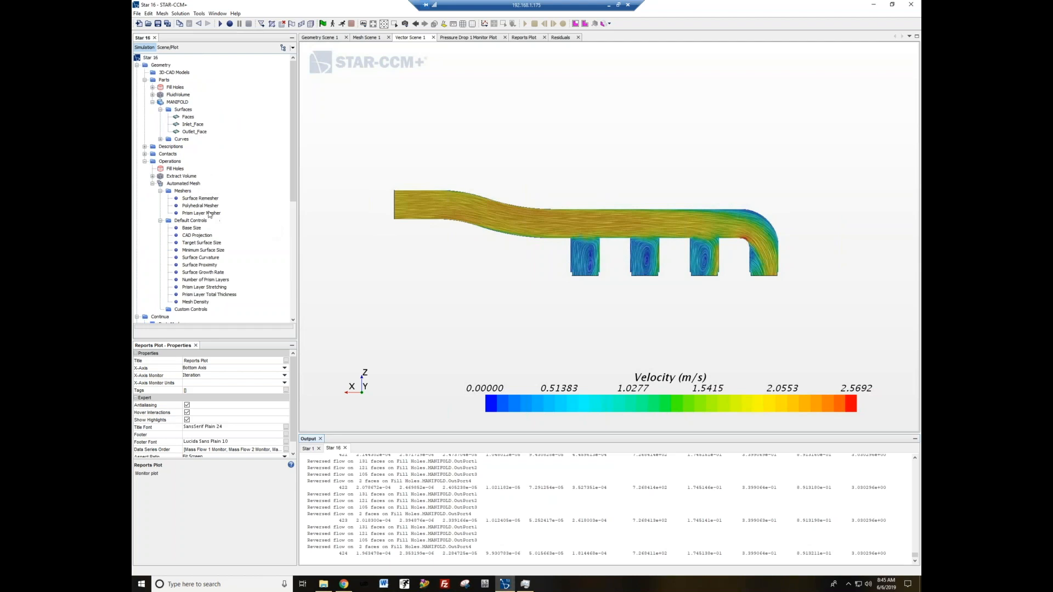
pyautogui.click(153, 184)
pyautogui.scroll(-2, 467, 231)
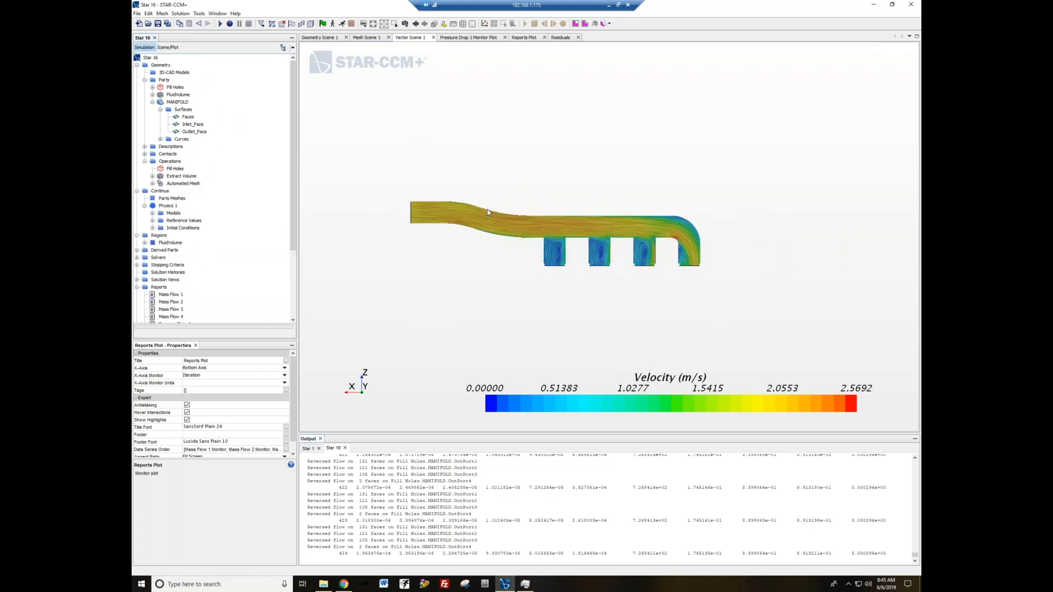
# - Start a new Surface Extruder operation in the geometry scene with FluidVolume as its input part
pyautogui.click(320, 37)
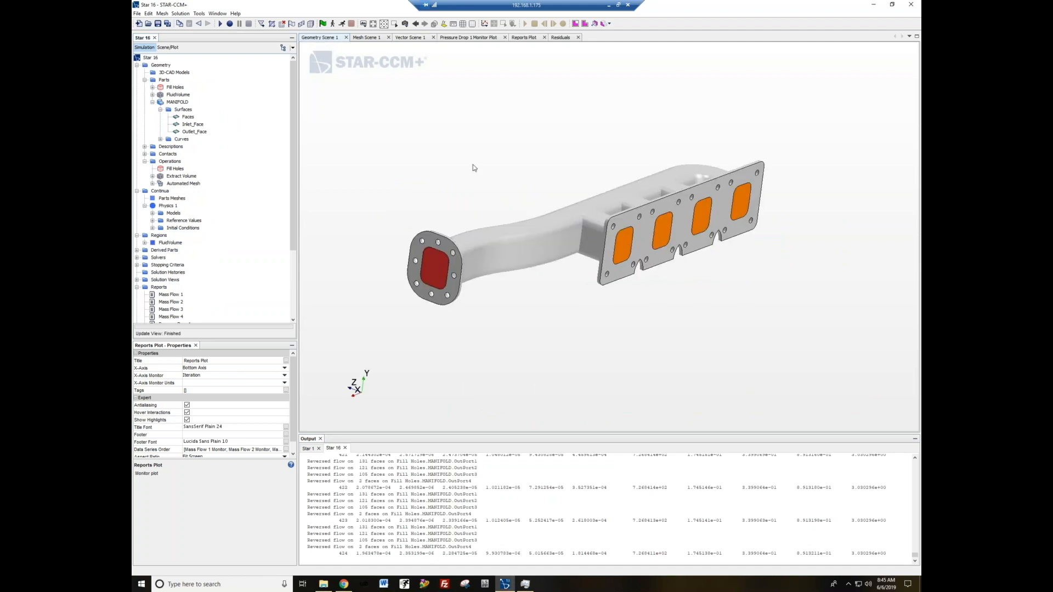
pyautogui.scroll(-4, 466, 187)
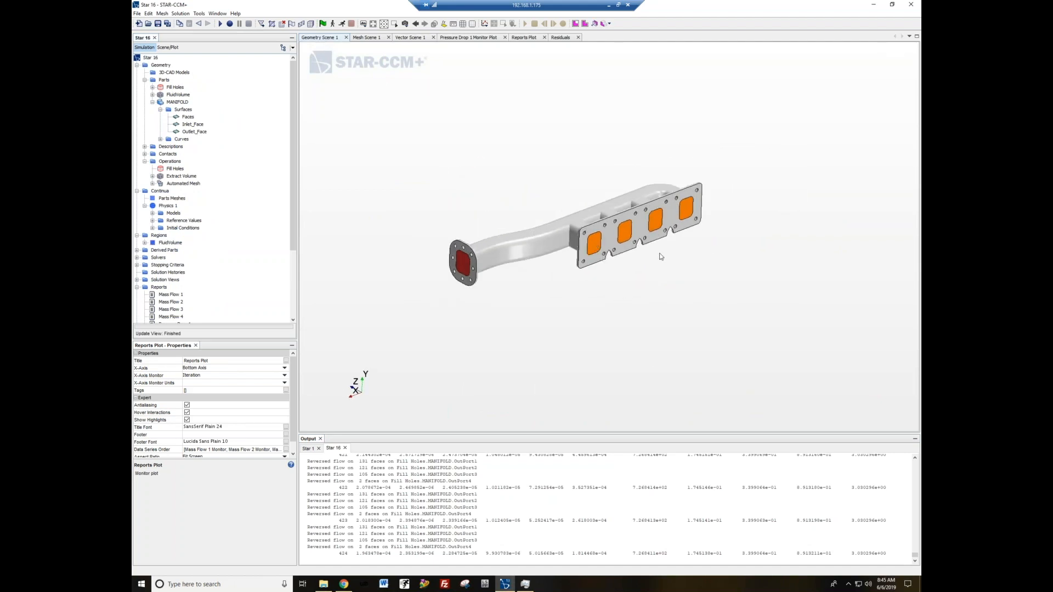
pyautogui.rightClick(173, 163)
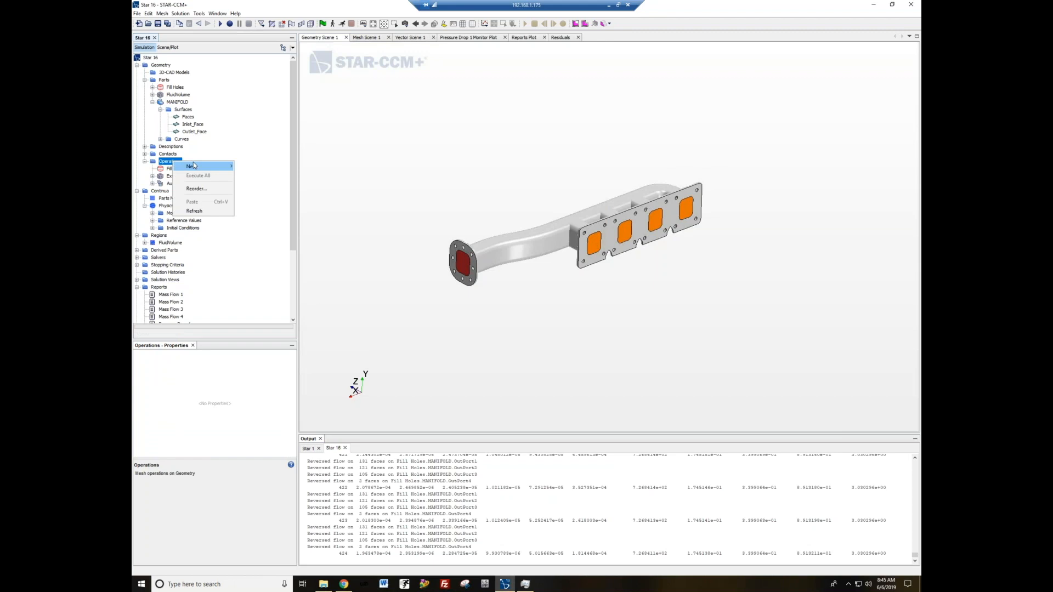
pyautogui.moveTo(193, 165)
pyautogui.moveTo(254, 168)
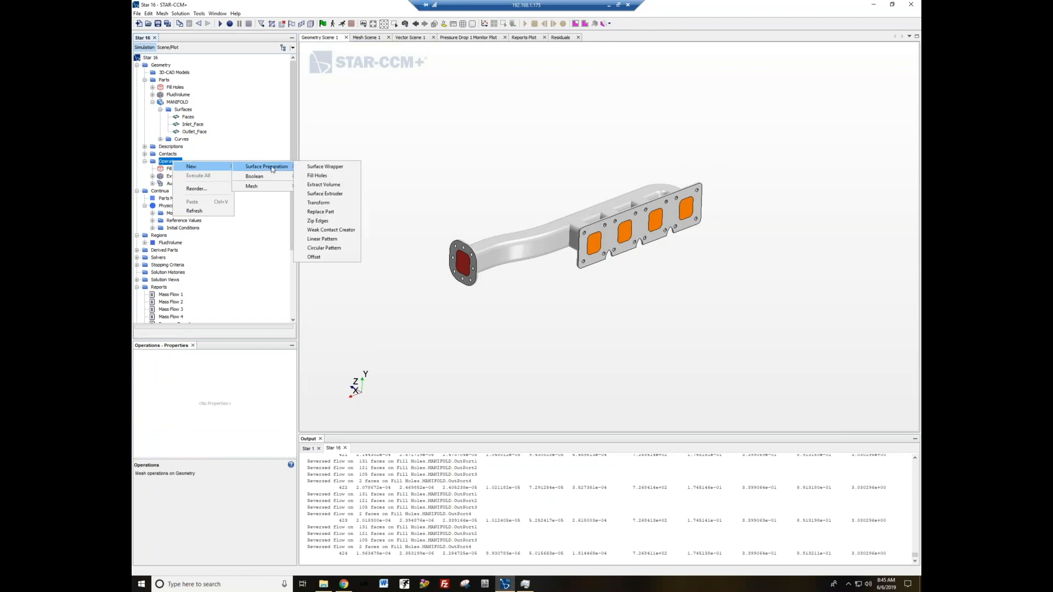
pyautogui.click(327, 194)
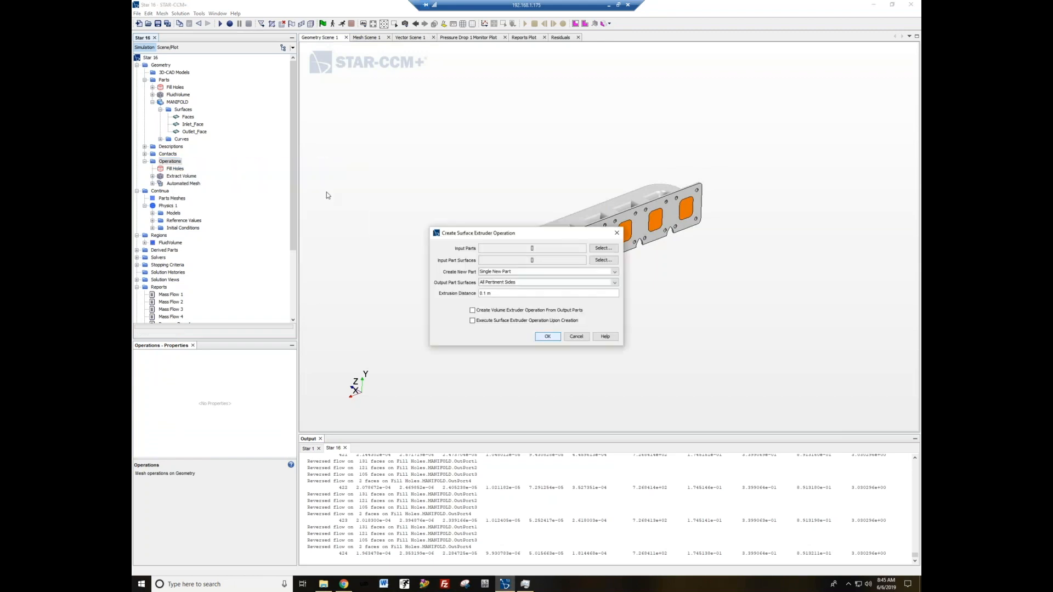
pyautogui.click(605, 251)
pyautogui.click(454, 239)
pyautogui.click(574, 376)
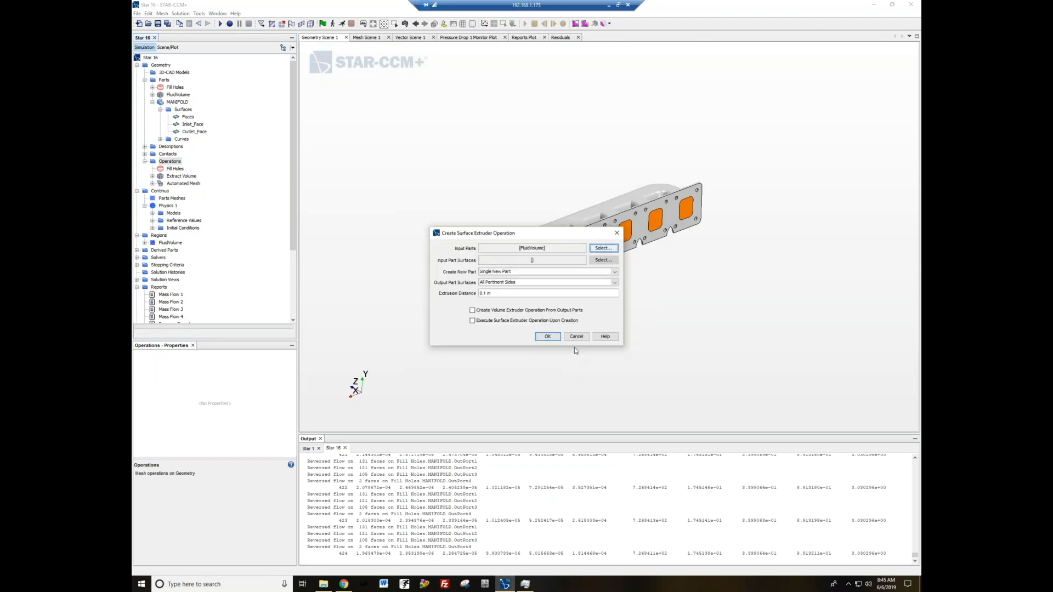
# - Choose the Fill Holes surfaces Inlet_Curve and OutPort1 through OutPort4 as the extruder's input part surfaces
pyautogui.click(604, 260)
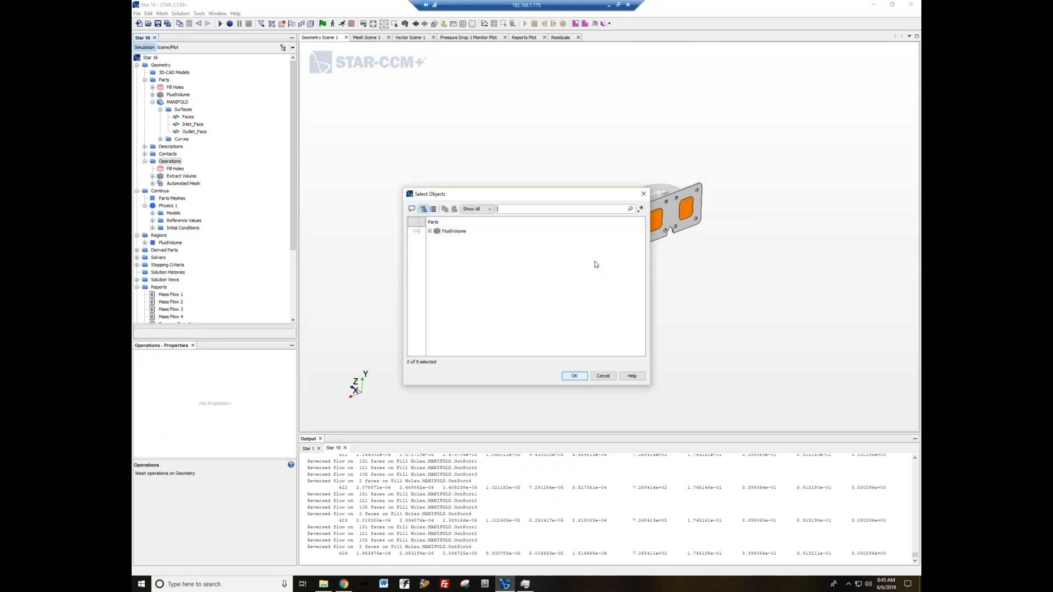
pyautogui.click(429, 230)
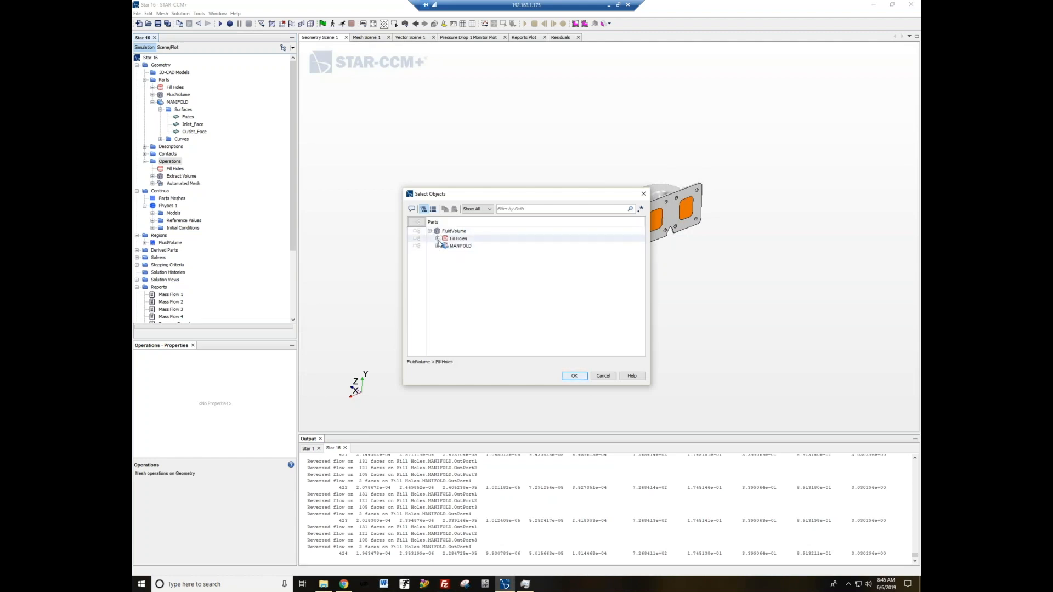
pyautogui.click(437, 239)
pyautogui.click(471, 246)
pyautogui.click(471, 253)
pyautogui.click(474, 260)
pyautogui.click(474, 268)
pyautogui.click(476, 275)
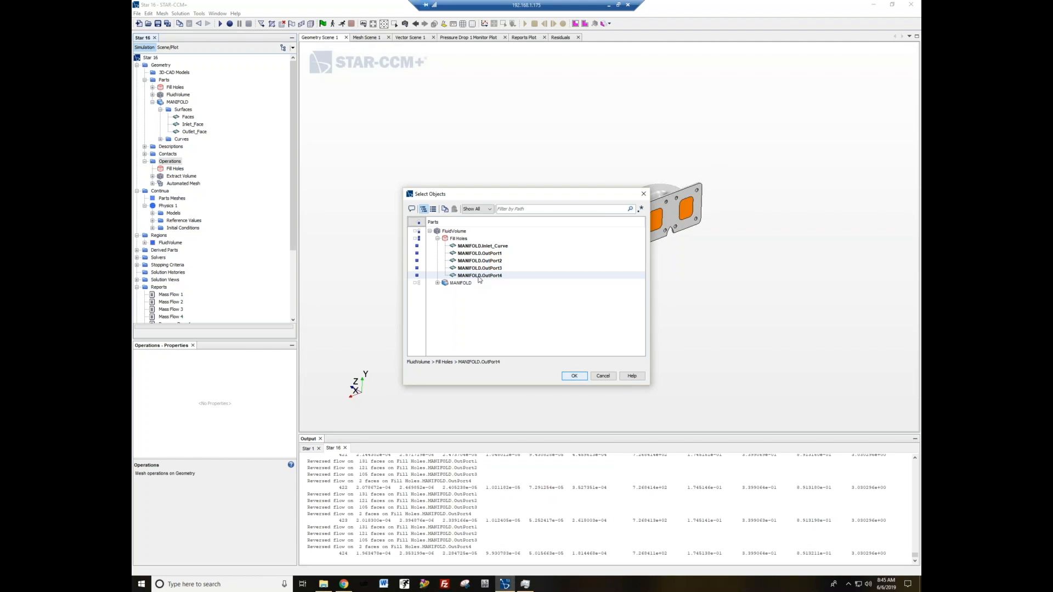
pyautogui.click(571, 377)
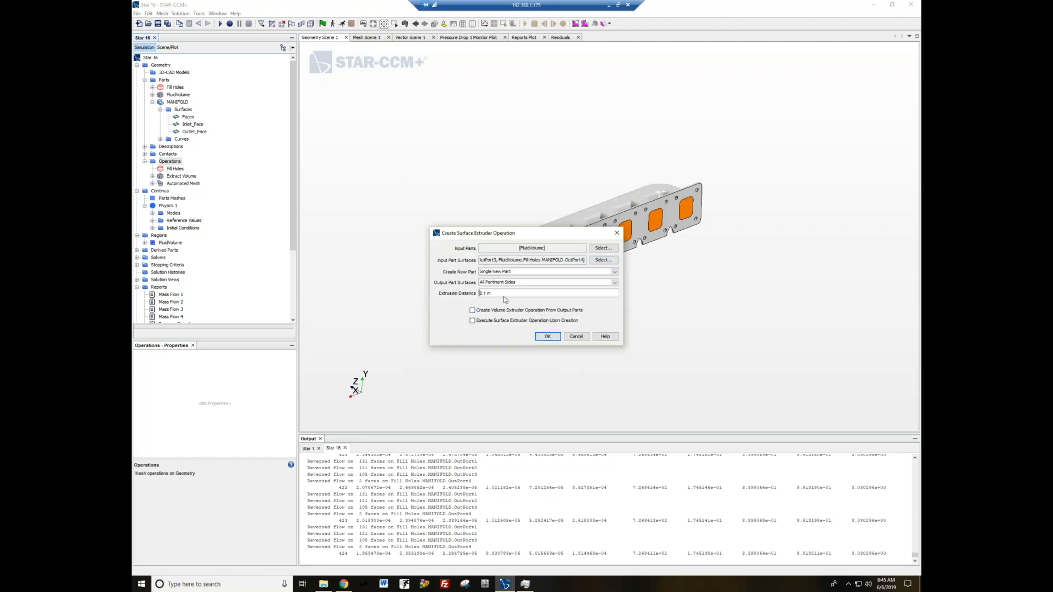
# - Set the extrusion distance to 0.25 m, enable creating a volume extruder and executing upon creation, and create the operation
pyautogui.moveTo(500, 294); pyautogui.dragTo(464, 291)
pyautogui.write('0.25')
pyautogui.click(525, 311)
pyautogui.click(517, 322)
pyautogui.click(547, 337)
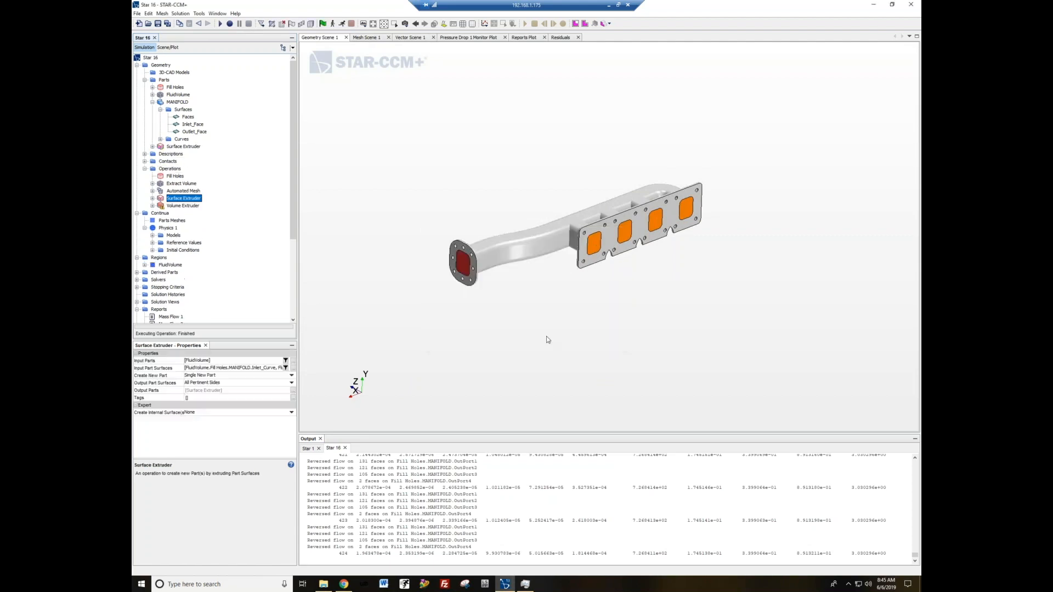
# - Assign the Surface Extruder part to a region, creating a region for each part and a boundary for each part surface
pyautogui.click(177, 147)
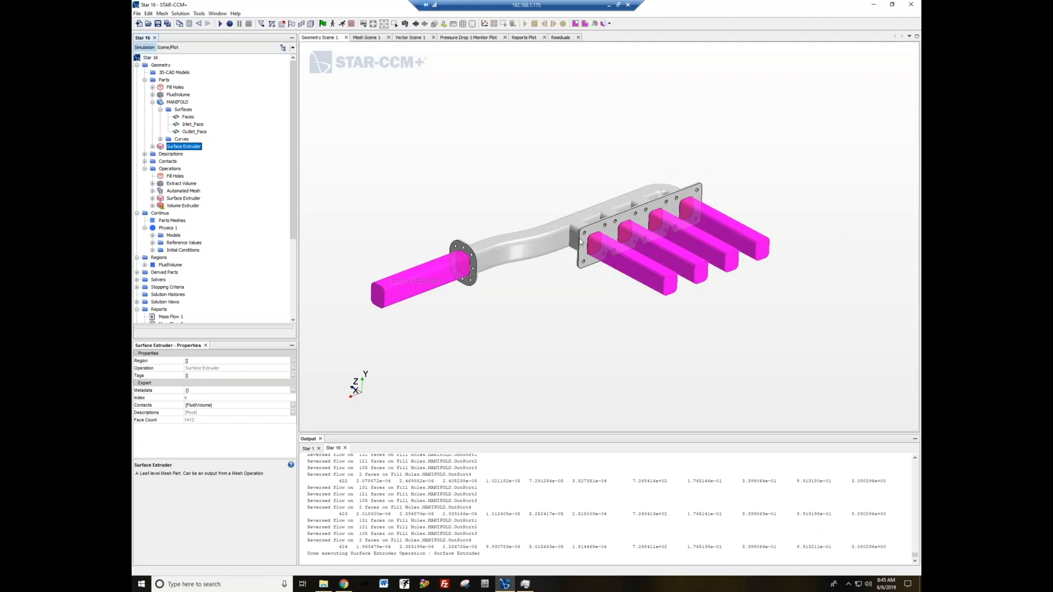
pyautogui.rightClick(186, 150)
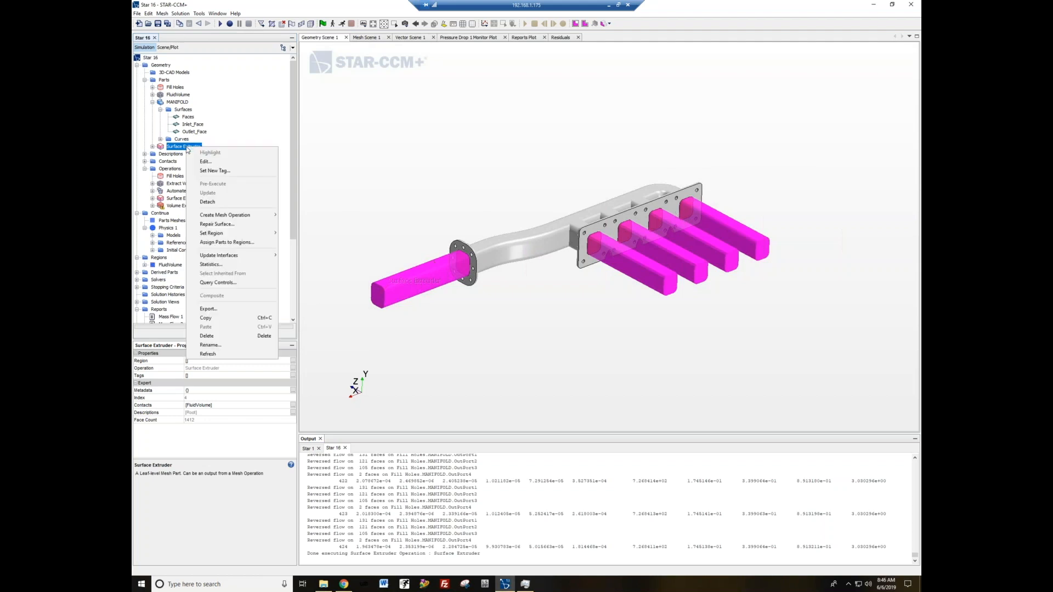
pyautogui.click(226, 242)
pyautogui.click(418, 247)
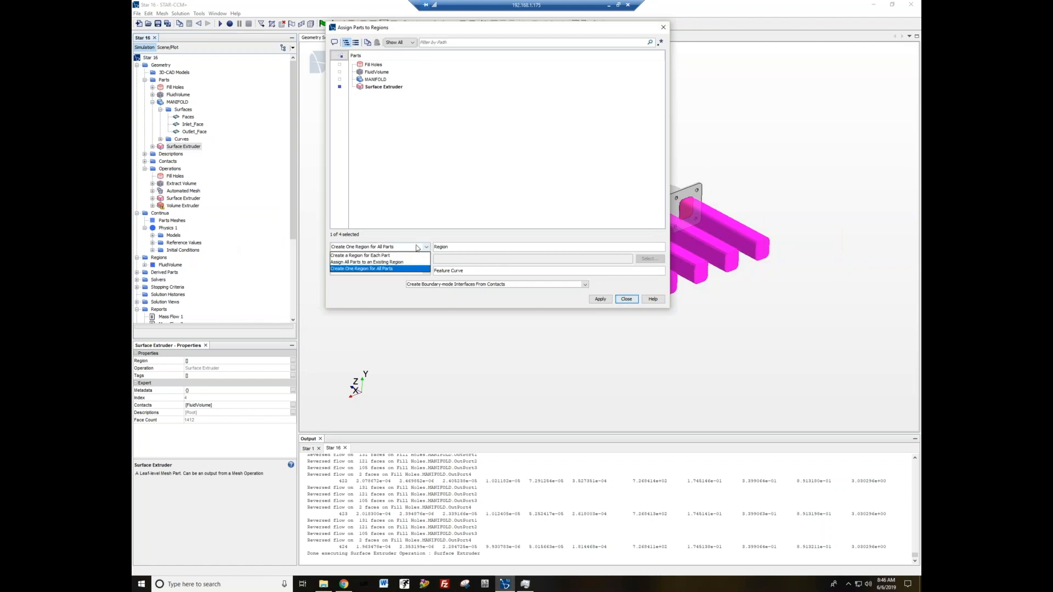
pyautogui.click(413, 256)
pyautogui.click(427, 259)
pyautogui.click(373, 268)
pyautogui.click(600, 300)
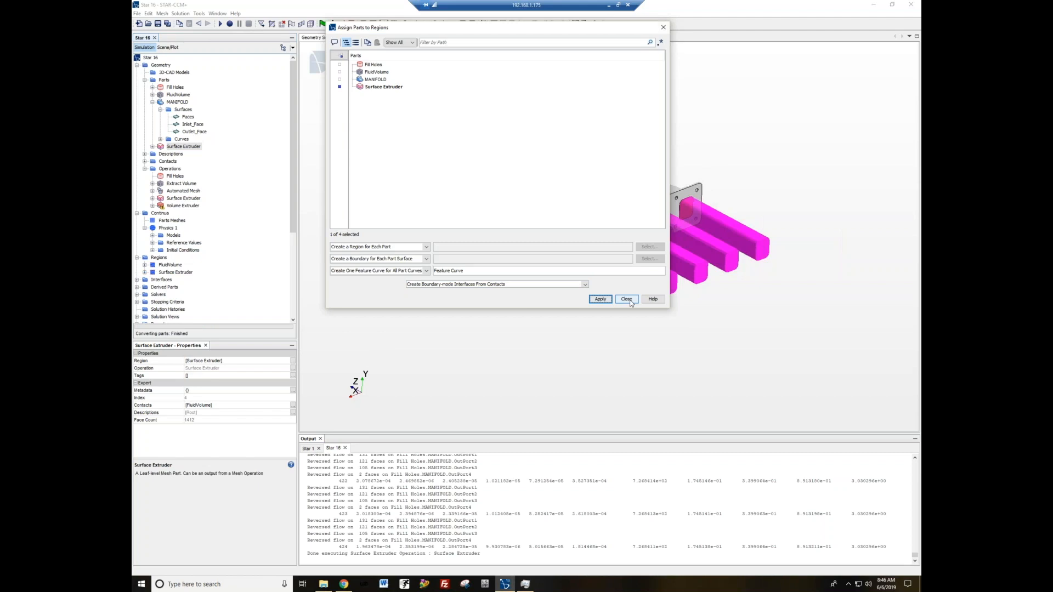
# - Examine the boundaries of the Surface Extruder and FluidVolume regions, including the inlet and outlet ports
pyautogui.click(182, 272)
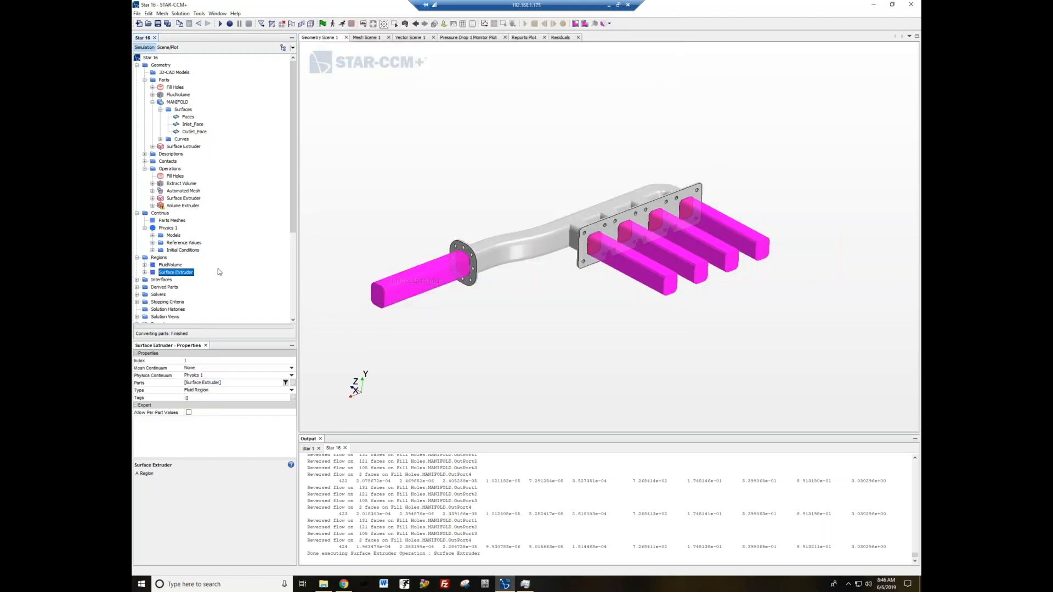
pyautogui.click(145, 272)
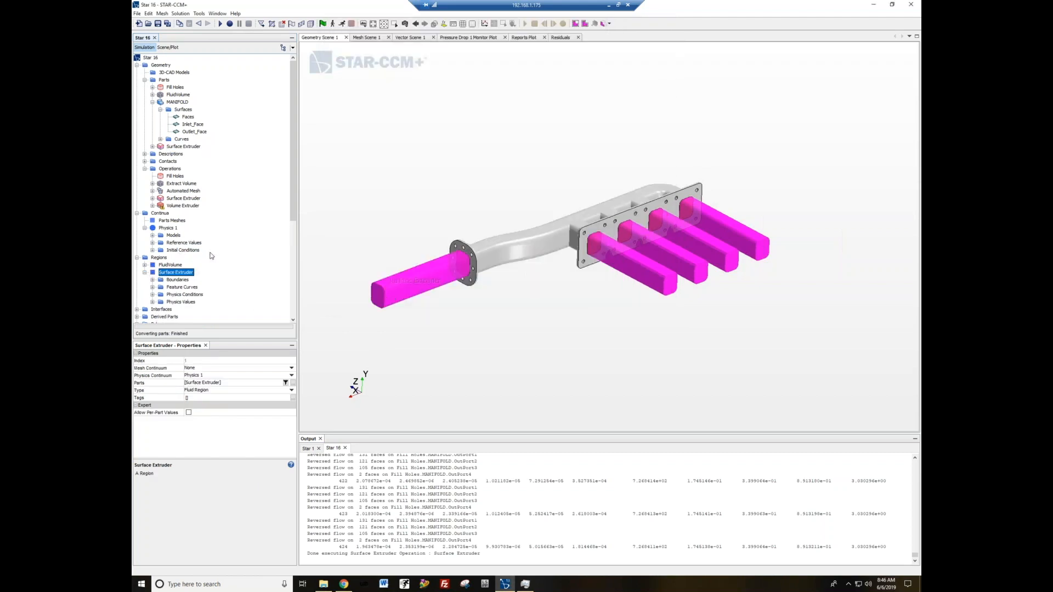
pyautogui.scroll(-2, 155, 242)
pyautogui.click(152, 236)
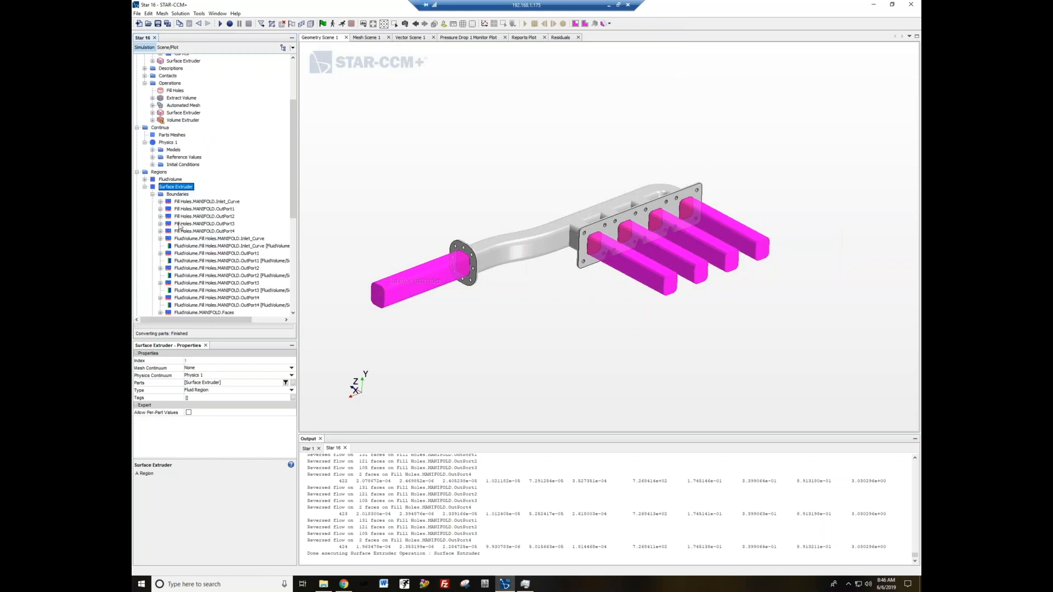
pyautogui.click(145, 180)
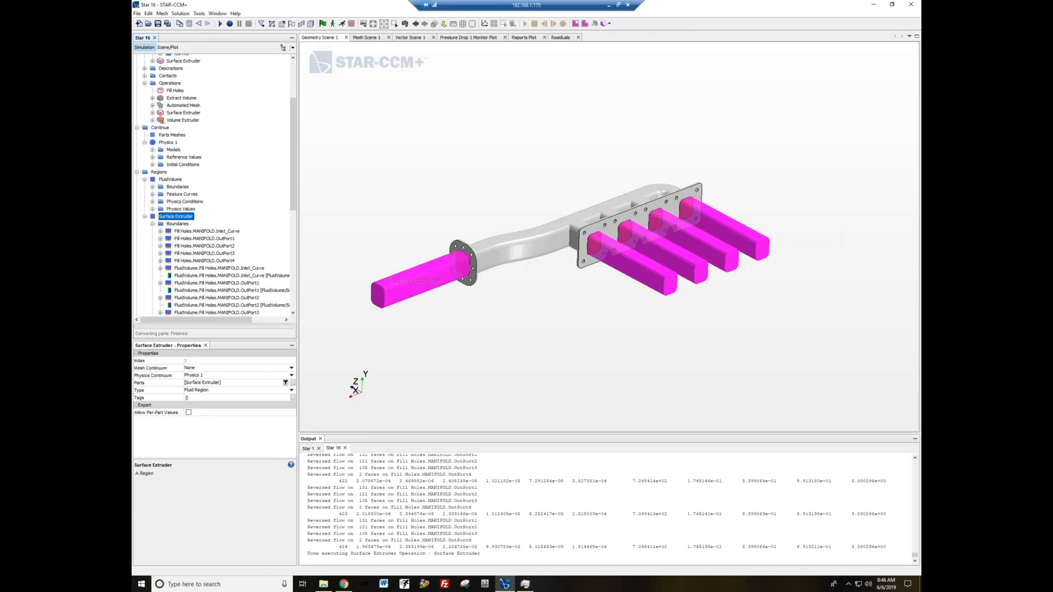
pyautogui.click(153, 187)
pyautogui.click(185, 195)
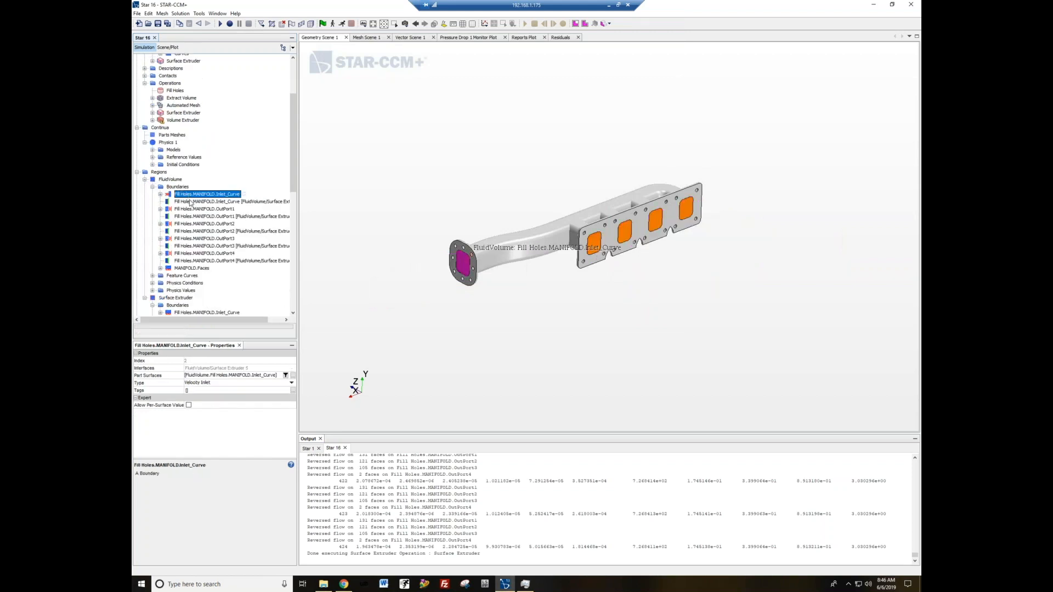
pyautogui.click(192, 209)
pyautogui.click(191, 217)
pyautogui.click(193, 224)
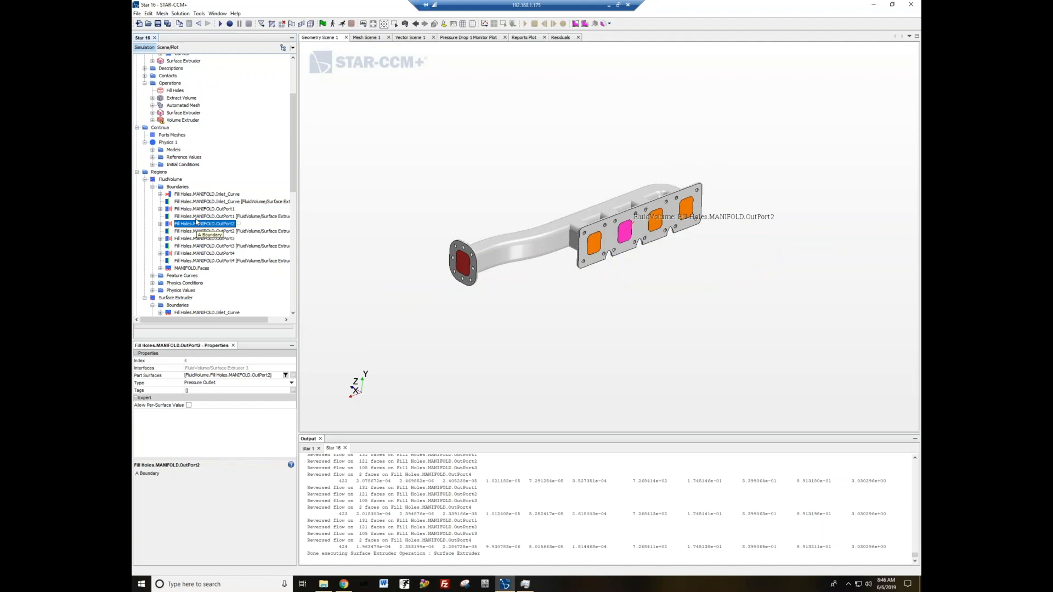
pyautogui.click(153, 187)
# - Make the extruded region's Inlet_Curve boundary a velocity inlet with a velocity magnitude of 2 m/s
pyautogui.click(204, 231)
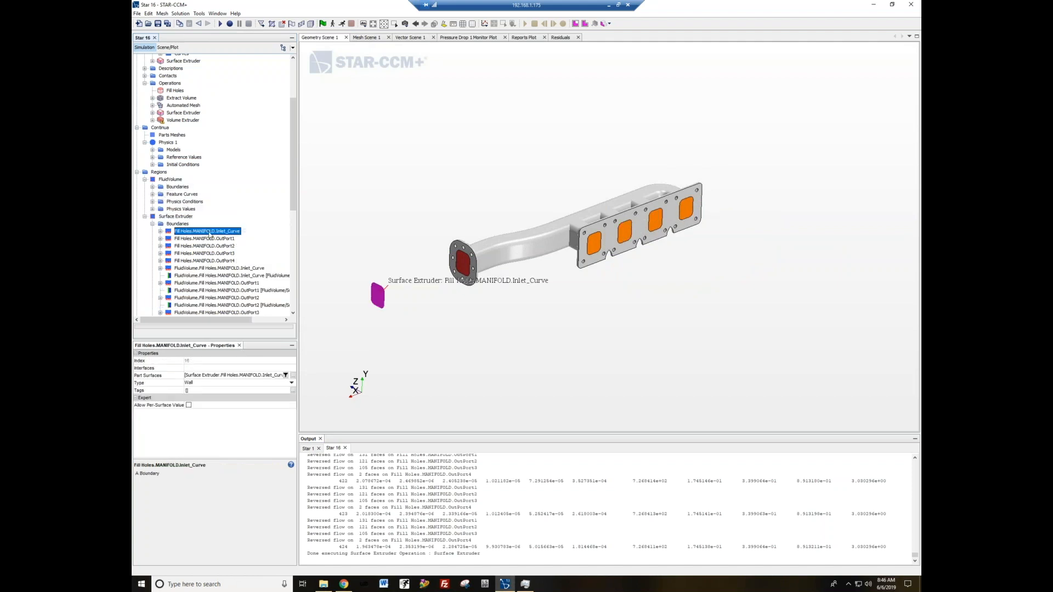
pyautogui.click(266, 383)
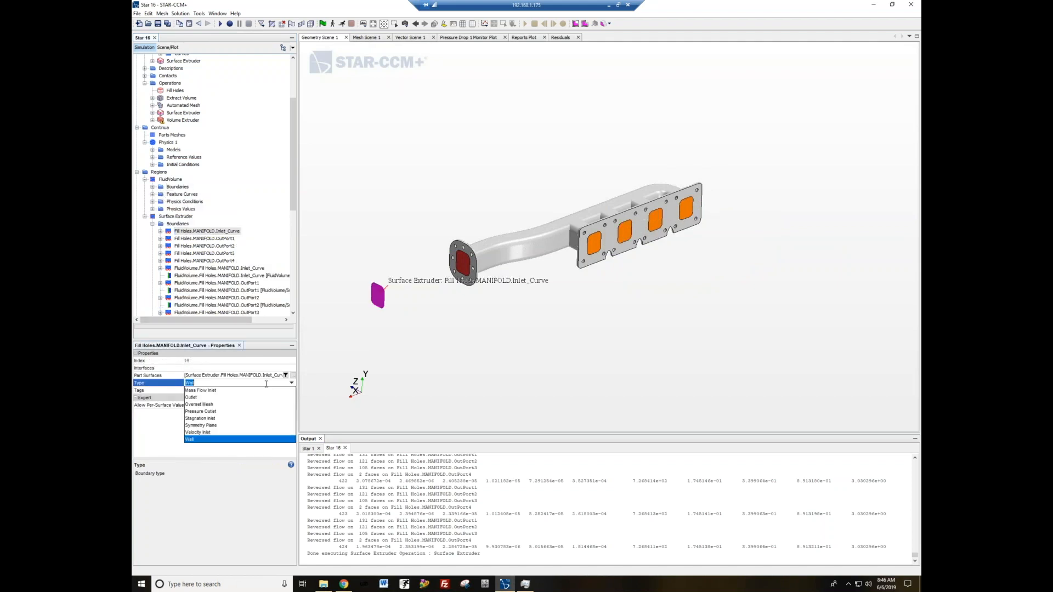
pyautogui.click(249, 434)
pyautogui.click(160, 231)
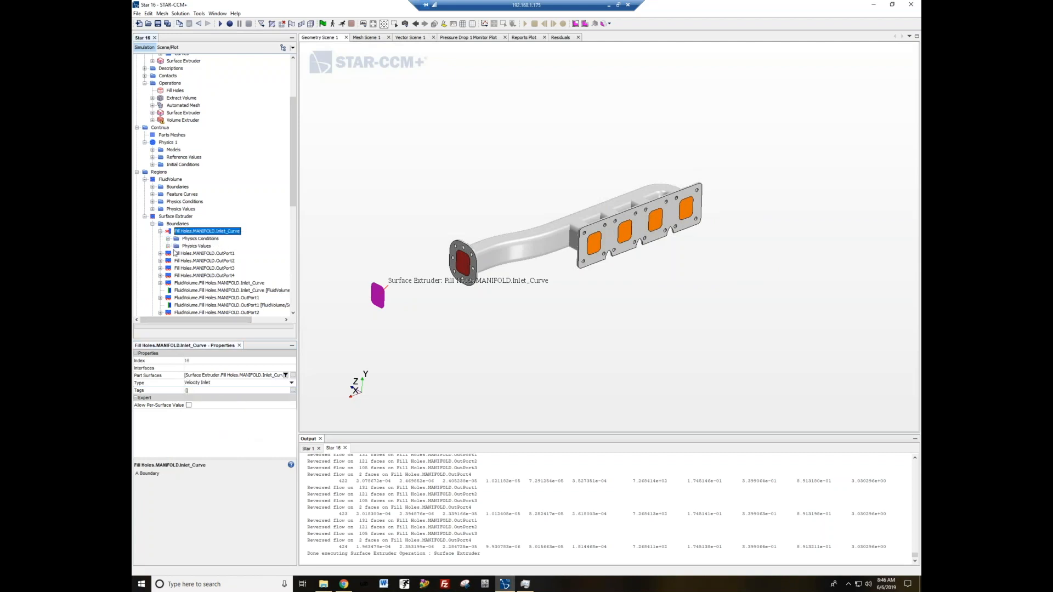
pyautogui.click(168, 246)
pyautogui.click(208, 268)
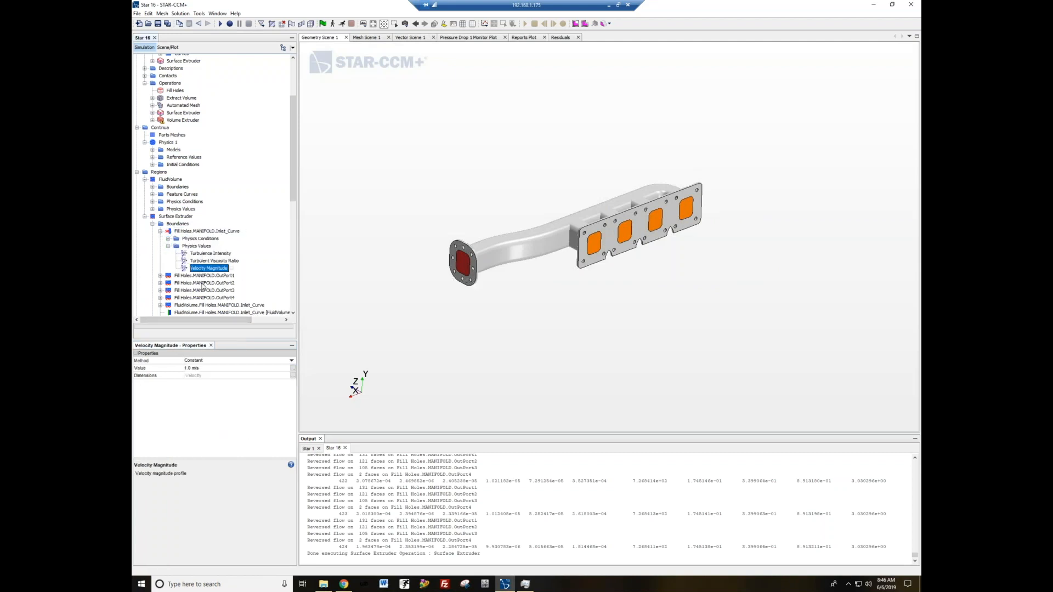
pyautogui.click(224, 369)
pyautogui.write('2')
pyautogui.press('Return')
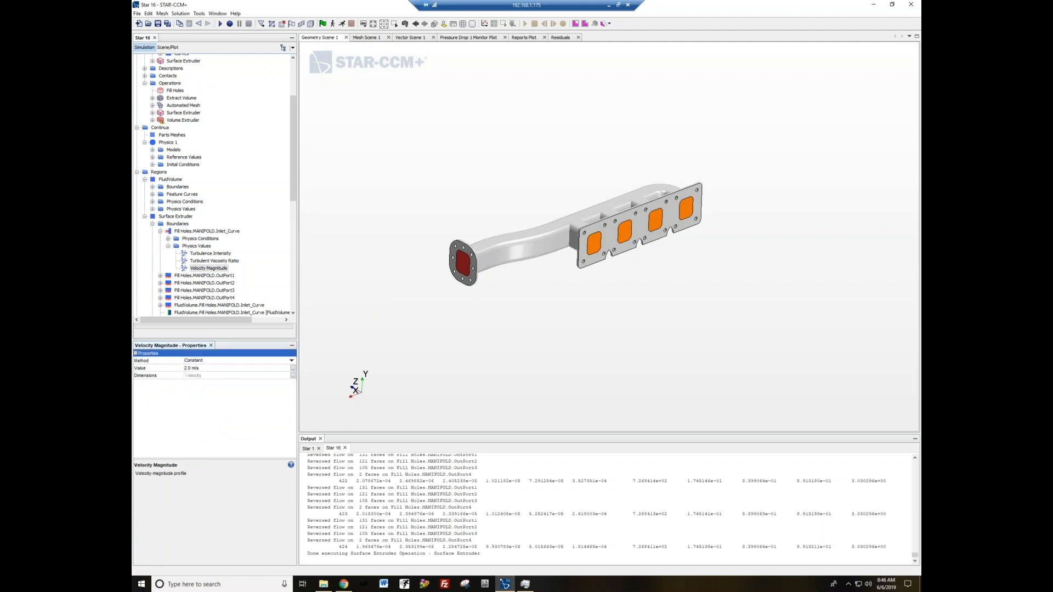
# - Set the extruded region's boundaries OutPort1 through OutPort4 to pressure outlets
pyautogui.click(201, 275)
pyautogui.keyDown('shift'); pyautogui.click(214, 299); pyautogui.keyUp('shift')
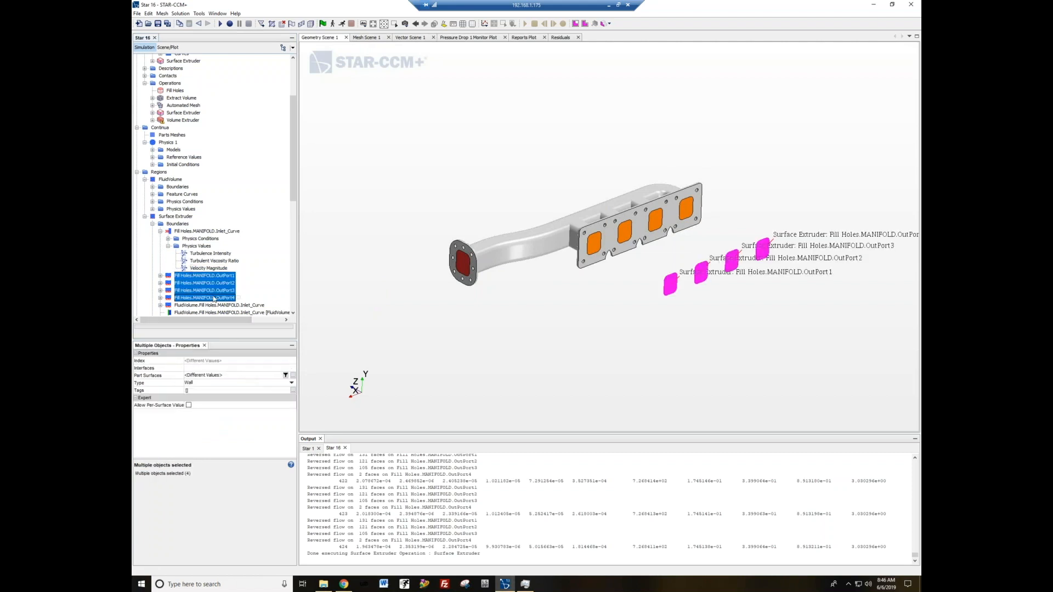
pyautogui.click(221, 382)
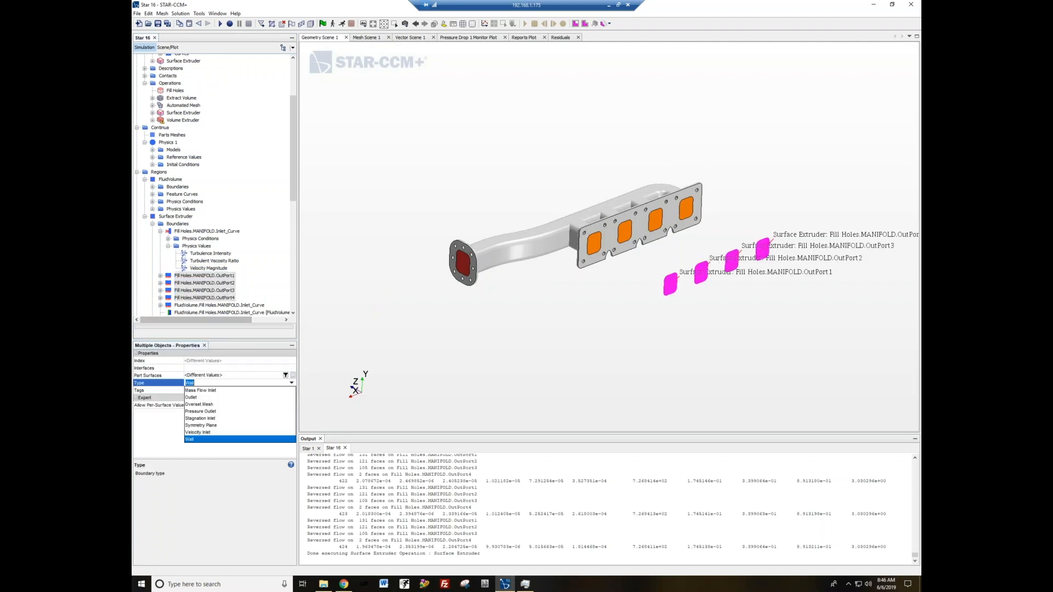
pyautogui.click(229, 411)
# - Execute the Volume Extruder operation to mesh the extruded inlet and outlets
pyautogui.scroll(3, 235, 264)
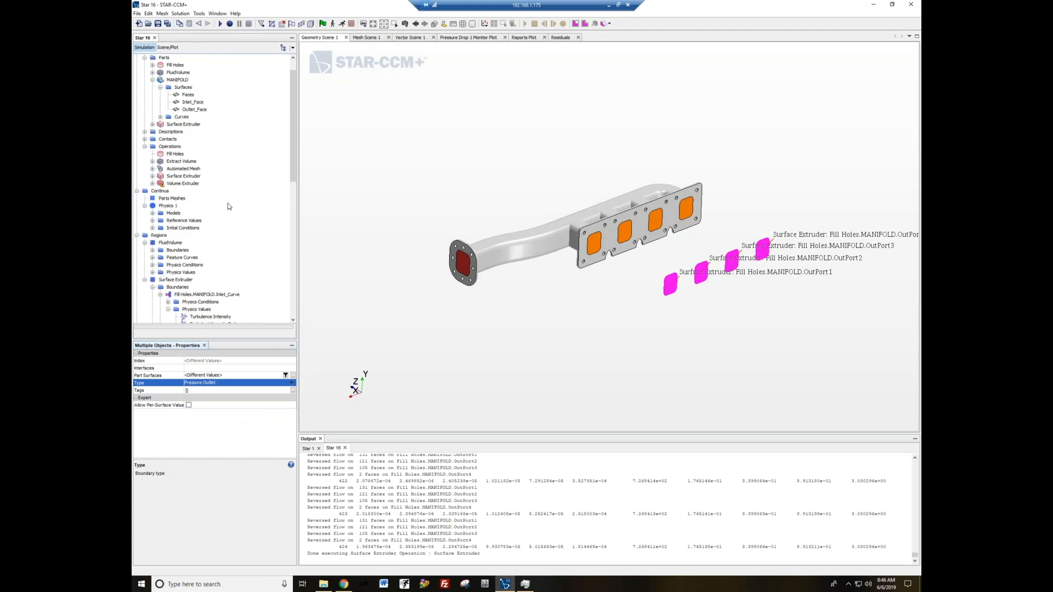
pyautogui.click(188, 184)
pyautogui.rightClick(191, 183)
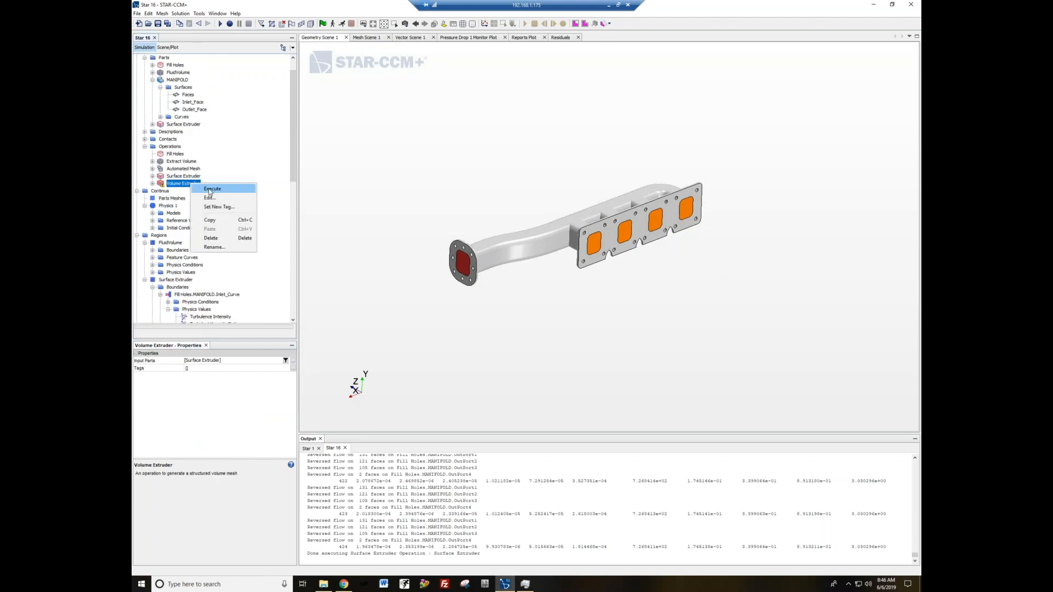
pyautogui.click(193, 188)
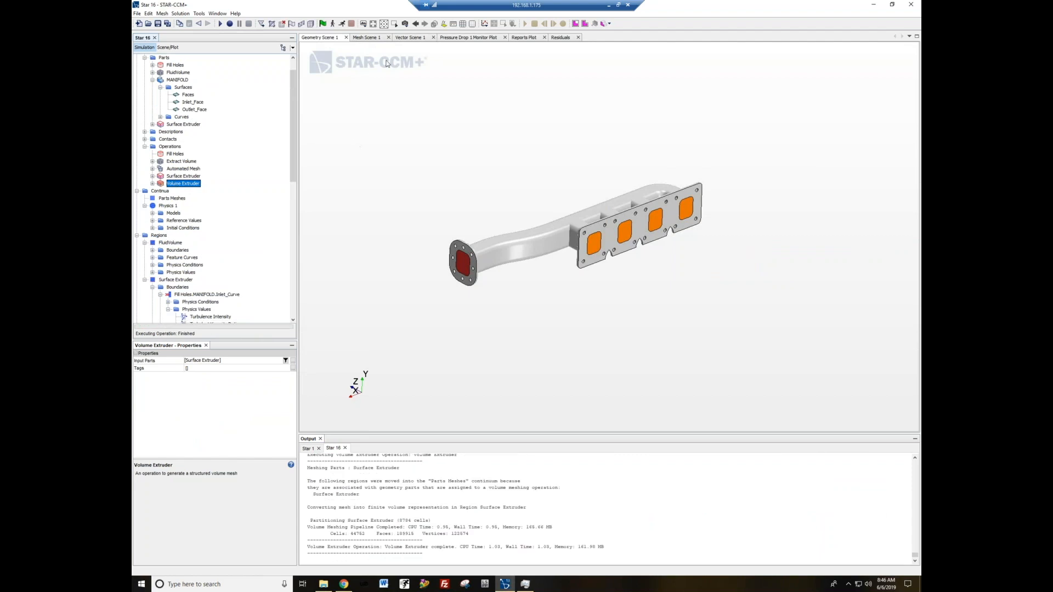
# - Show the hidden FluidVolume part in the Mesh 1 displayer of Mesh Scene 1
pyautogui.click(372, 40)
pyautogui.moveTo(411, 122); pyautogui.dragTo(489, 259)
pyautogui.scroll(-2, 509, 262)
pyautogui.scroll(2, 479, 136)
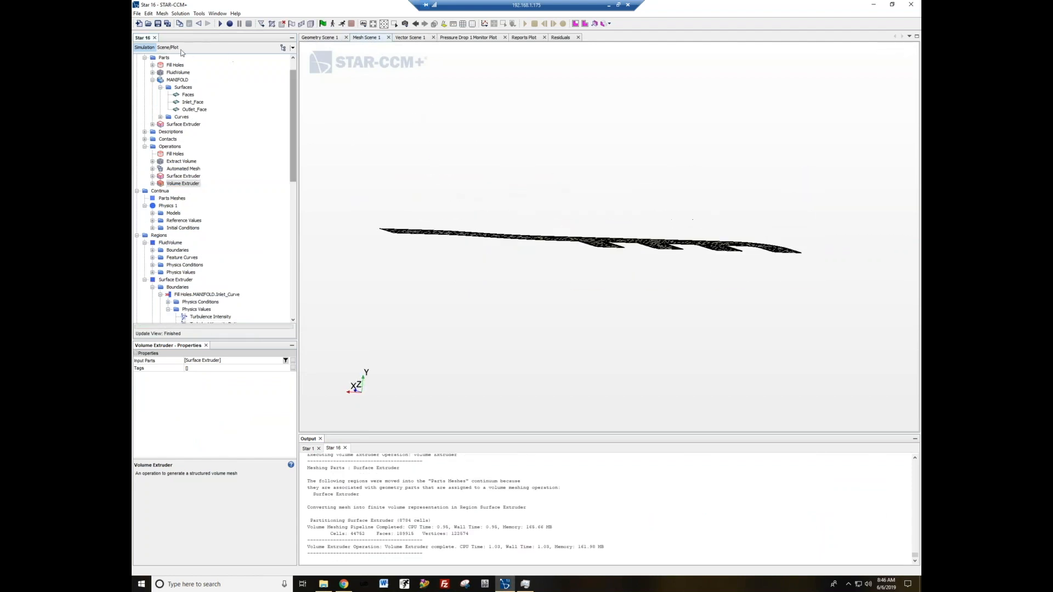
pyautogui.click(165, 49)
pyautogui.rightClick(178, 95)
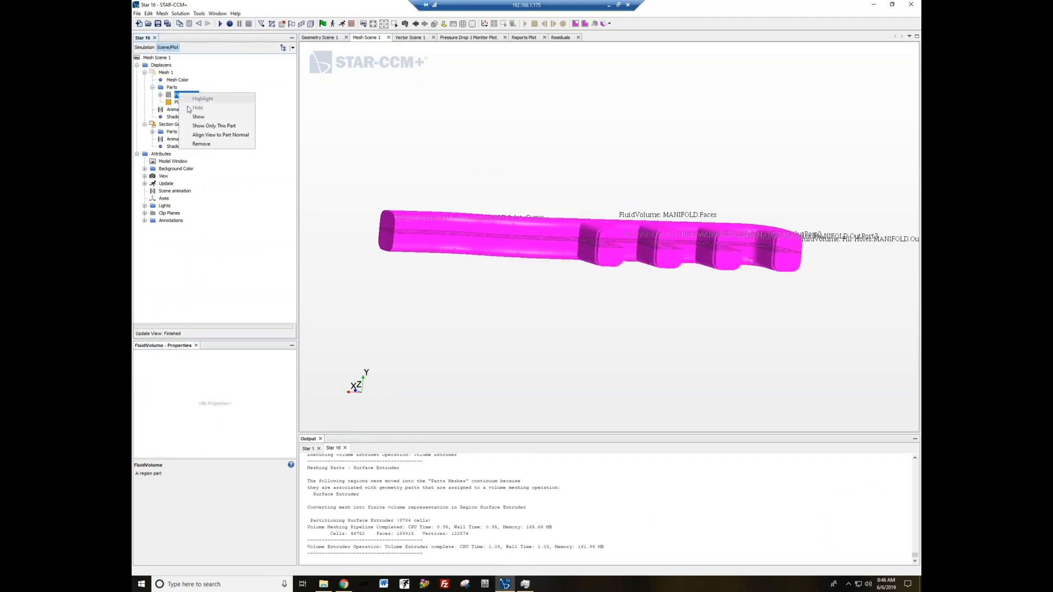
pyautogui.click(201, 117)
pyautogui.moveTo(465, 211); pyautogui.dragTo(380, 160)
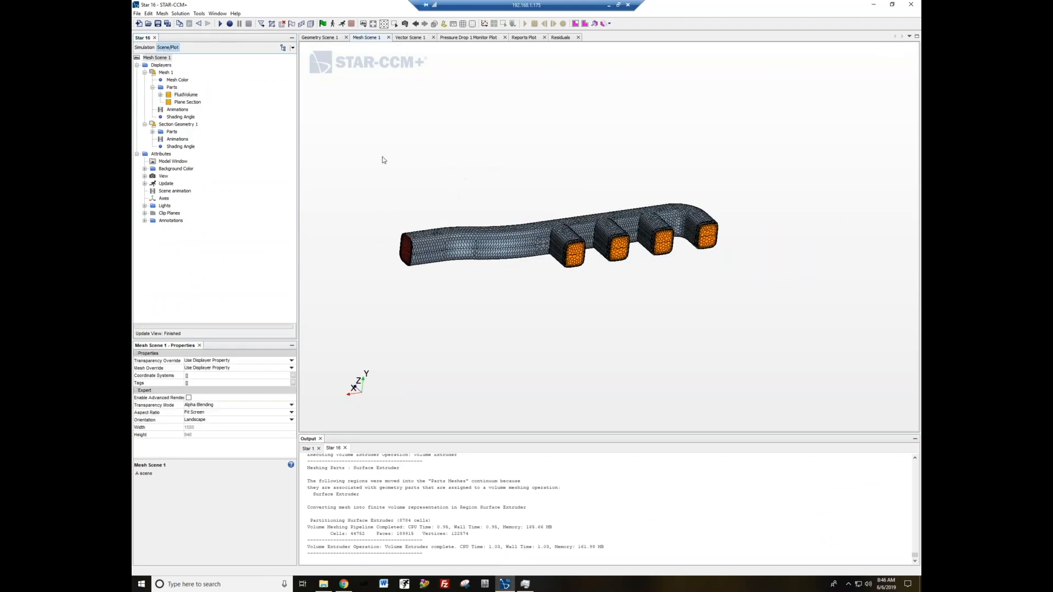
# - Add all the regions, including Surface Extruder, to the parts of the Mesh 1 displayer in Mesh Scene 1
pyautogui.click(172, 87)
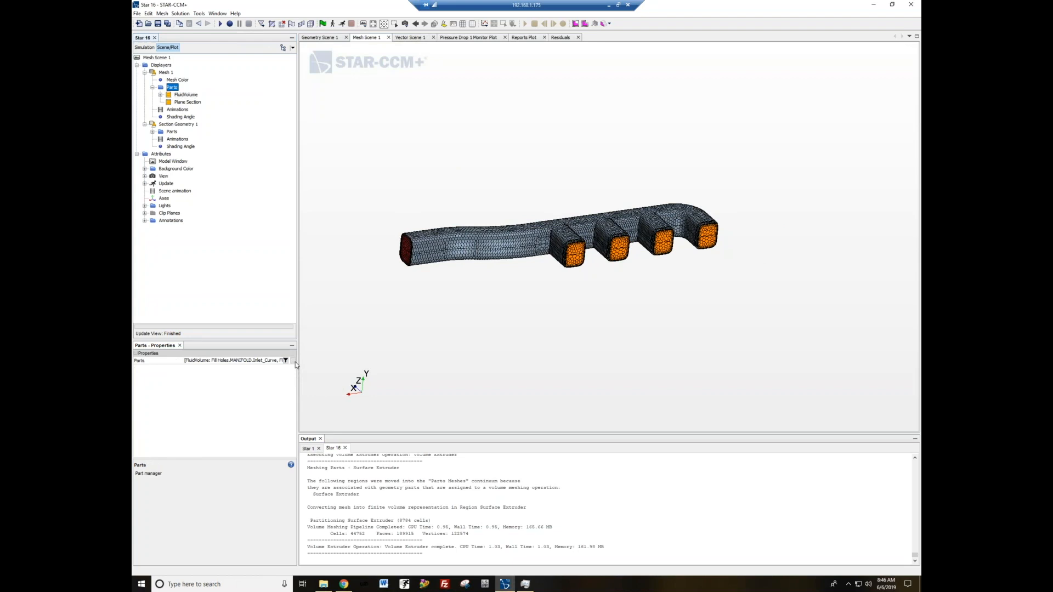
pyautogui.click(294, 361)
pyautogui.click(341, 72)
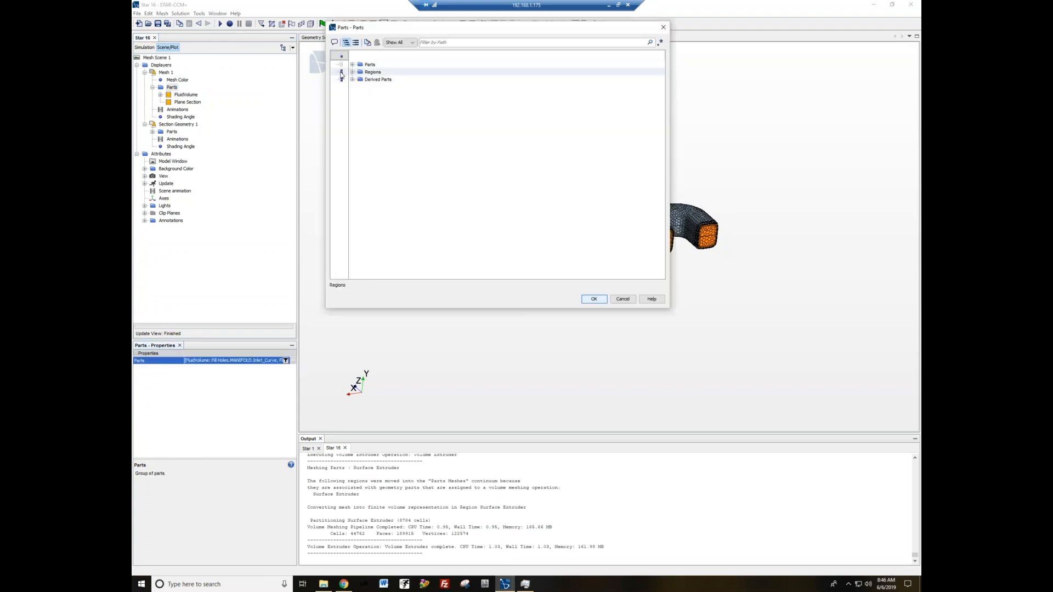
pyautogui.click(594, 299)
# - Examine the mesh of the extruded inlet and outlet sections and their junctions with the manifold
pyautogui.scroll(2, 613, 324)
pyautogui.scroll(4, 613, 324)
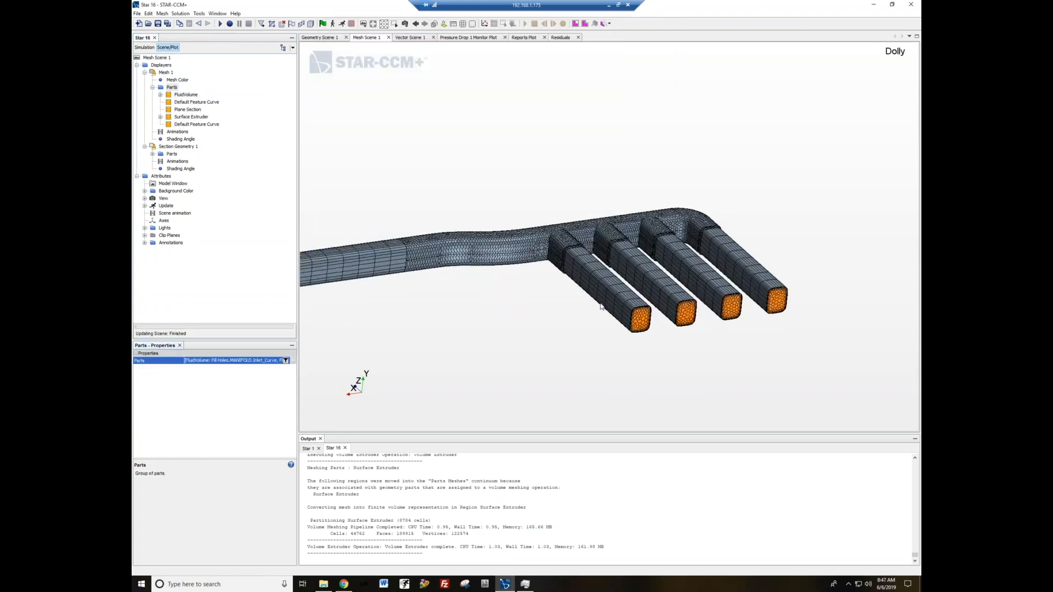
pyautogui.scroll(3, 678, 301)
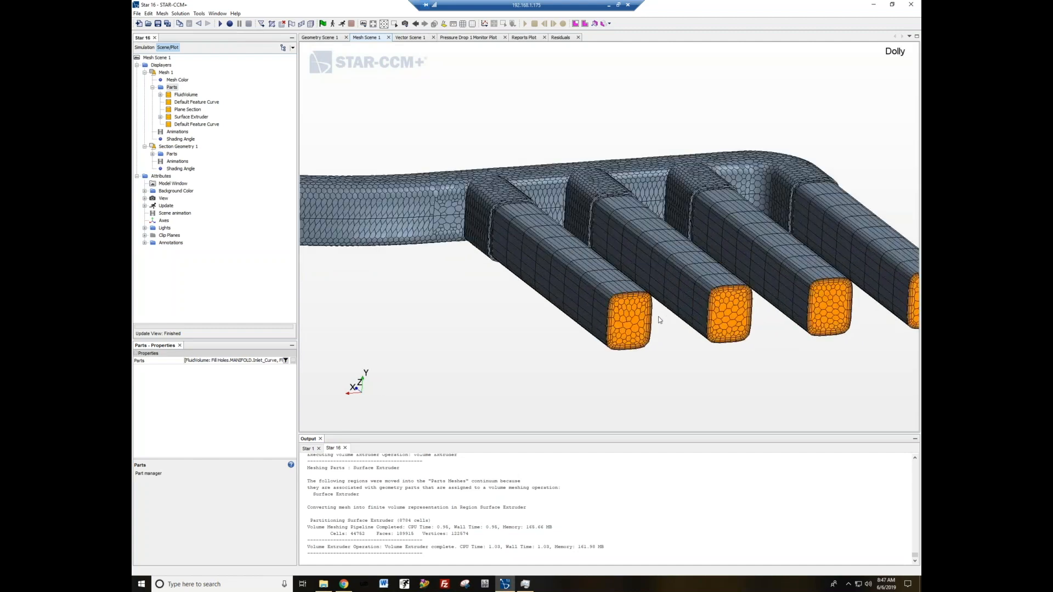
pyautogui.scroll(2, 639, 325)
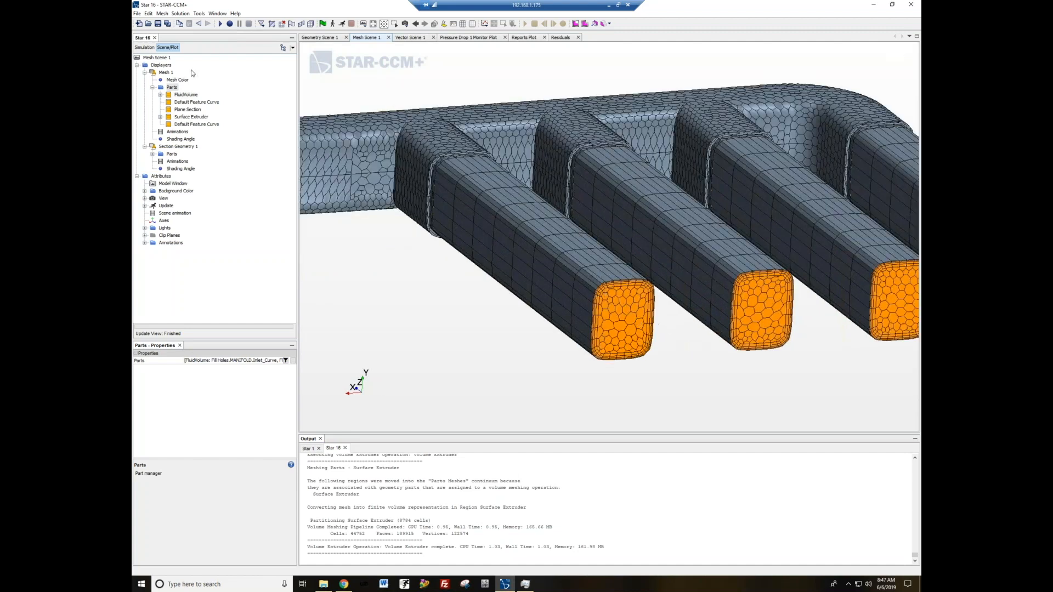
pyautogui.scroll(-3, 655, 360)
pyautogui.moveTo(538, 320); pyautogui.dragTo(656, 329)
pyautogui.scroll(-3, 656, 329)
pyautogui.scroll(3, 582, 329)
pyautogui.moveTo(575, 319); pyautogui.dragTo(496, 268)
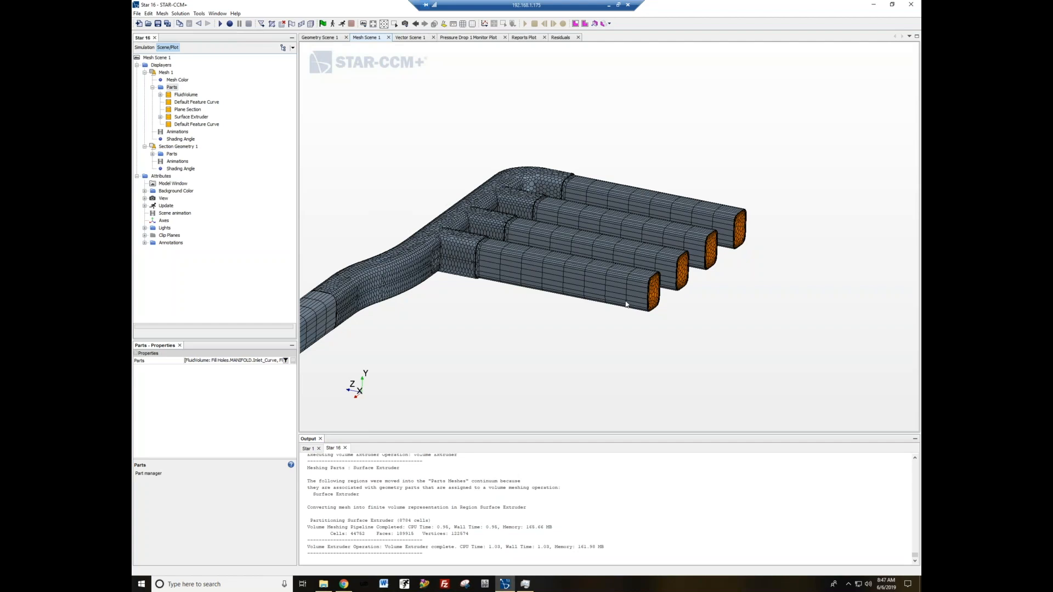
pyautogui.scroll(-3, 538, 304)
pyautogui.scroll(3, 430, 329)
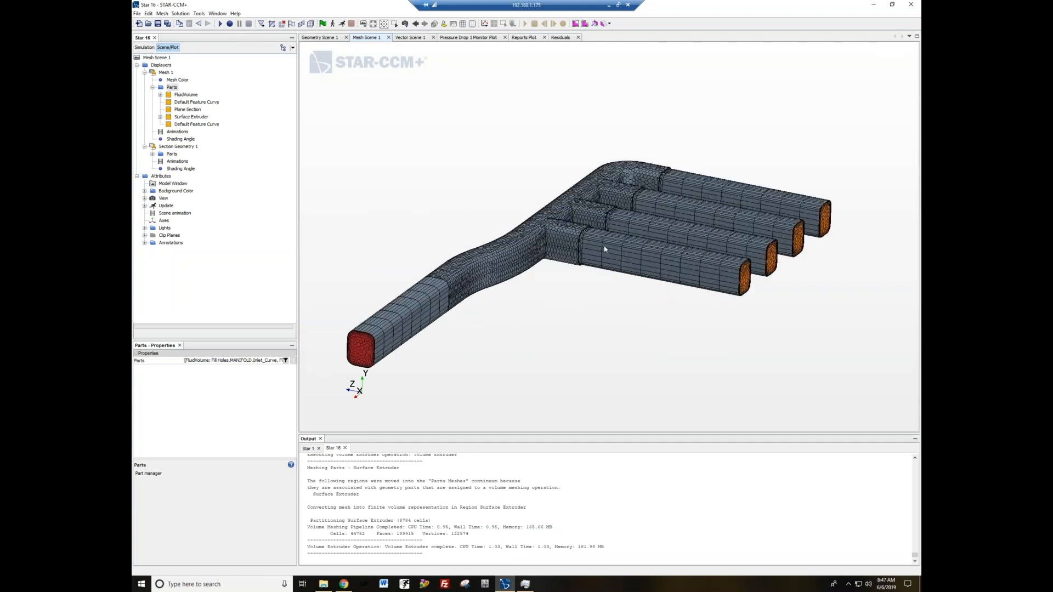
# - Increase the Volume Extruder's number of layers and execute the operation again to refine the extruded mesh
pyautogui.click(144, 48)
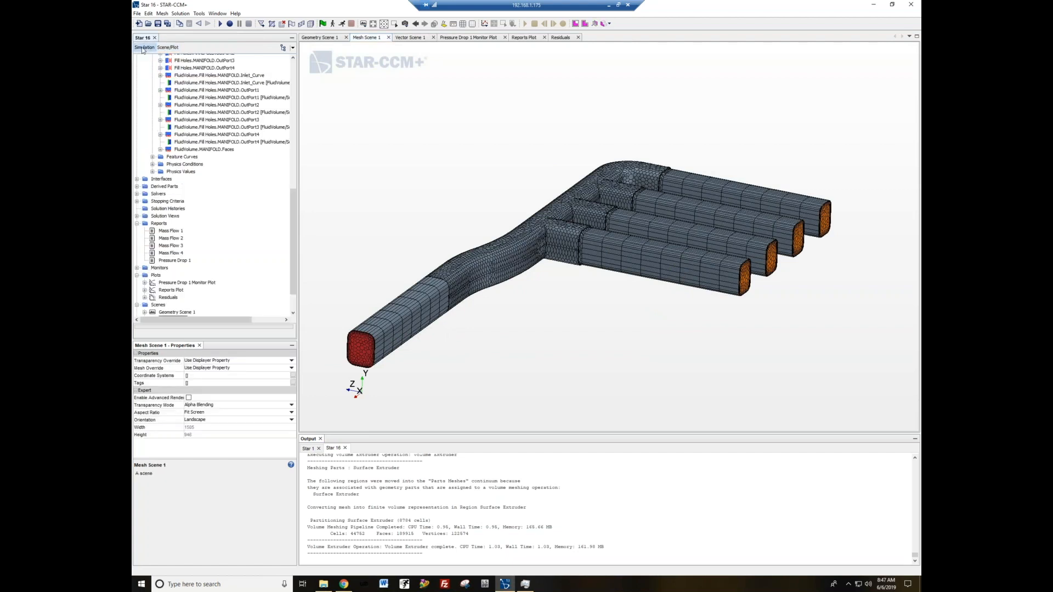
pyautogui.scroll(5, 194, 178)
pyautogui.scroll(4, 191, 181)
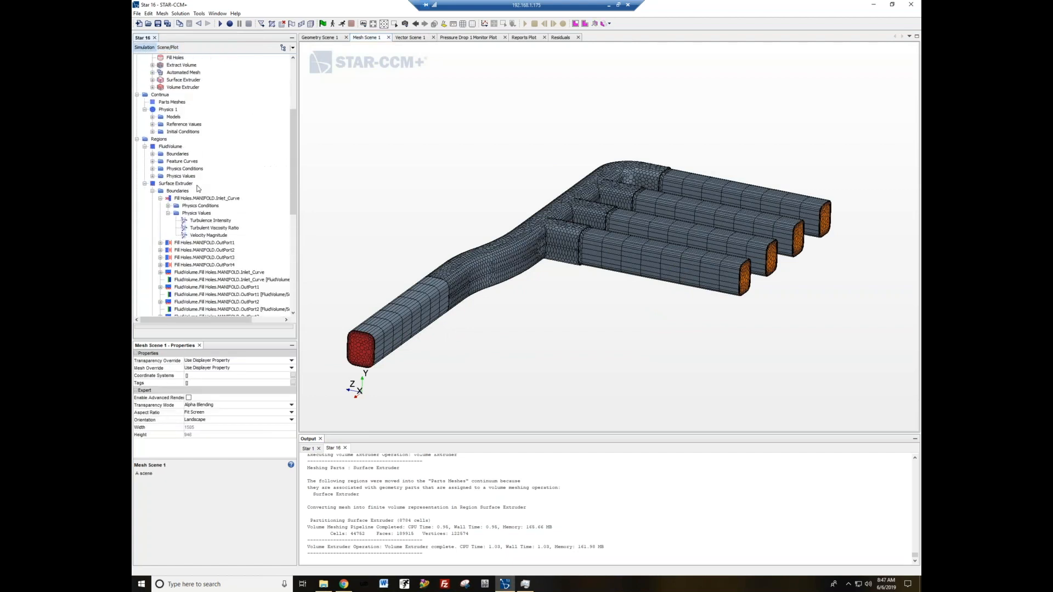
pyautogui.click(153, 88)
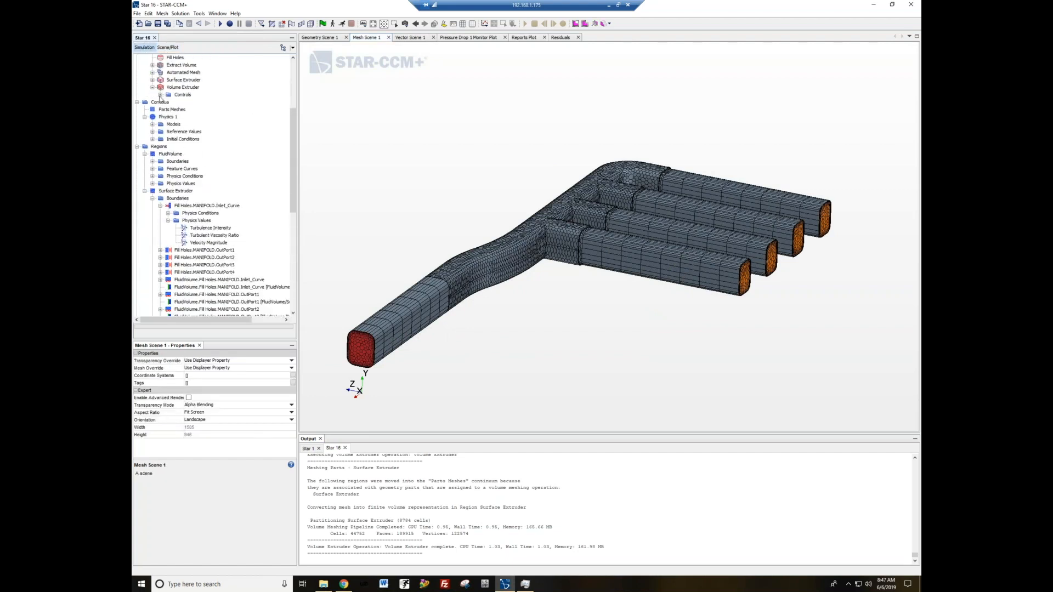
pyautogui.click(161, 95)
pyautogui.click(186, 102)
pyautogui.click(196, 110)
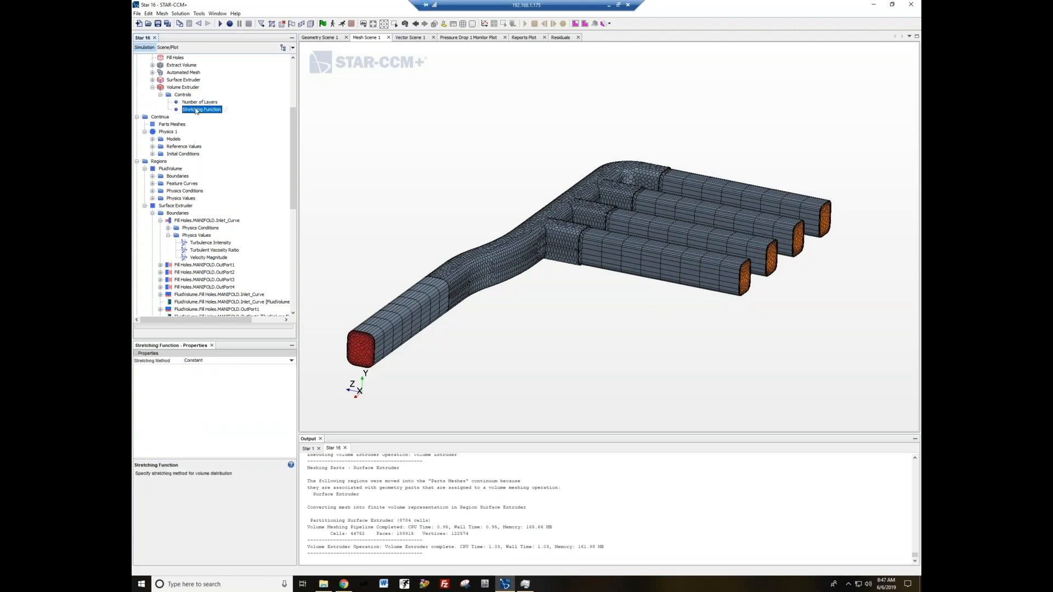
pyautogui.click(198, 102)
pyautogui.click(245, 362)
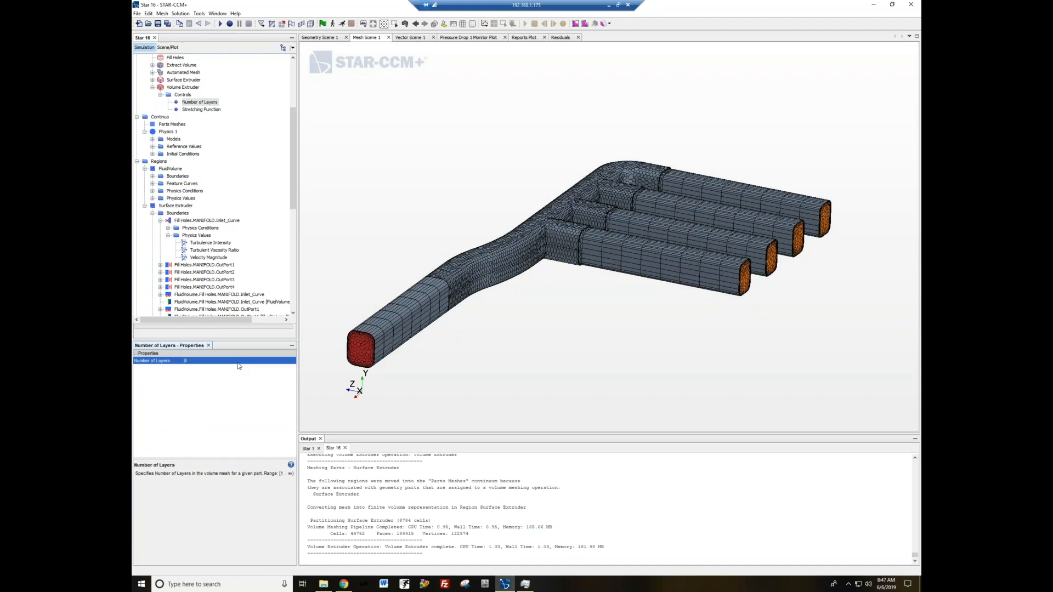
pyautogui.click(238, 363)
pyautogui.press('Return')
pyautogui.rightClick(186, 88)
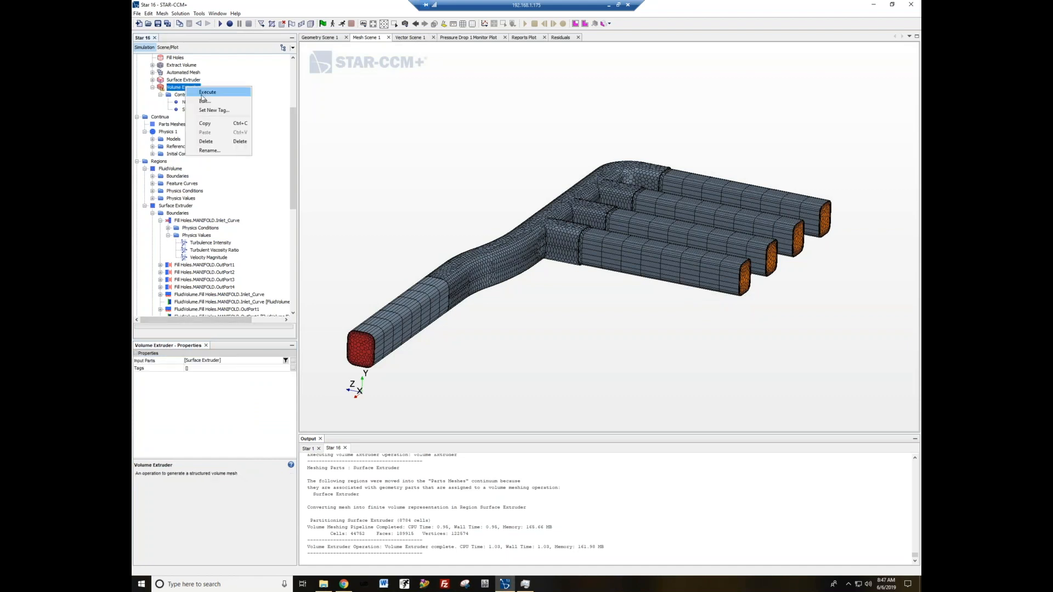
pyautogui.click(207, 93)
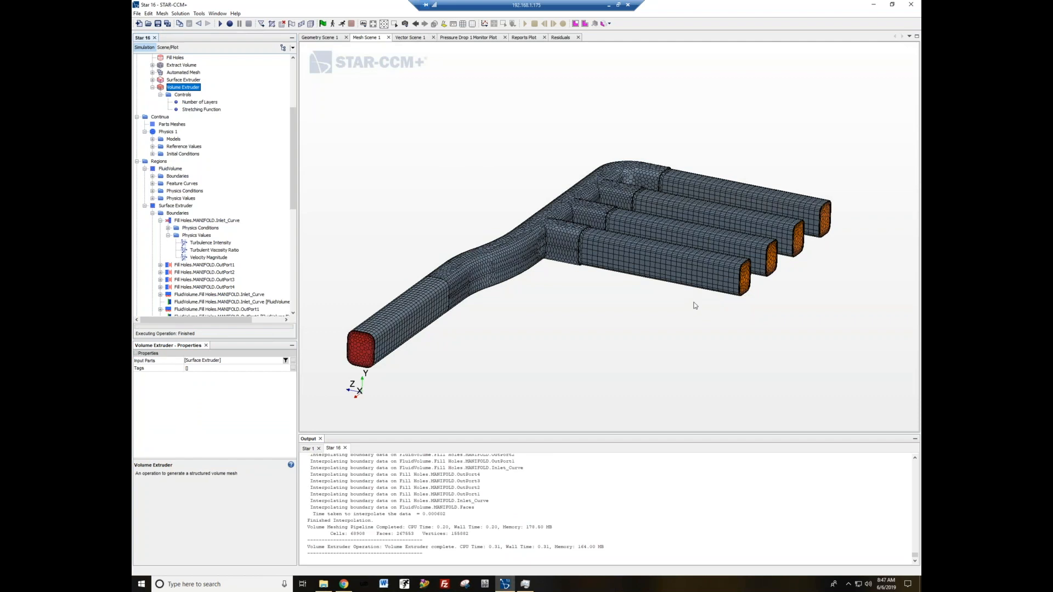
# - Set the Pressure Drop 1 report's high-pressure surface to the FluidVolume Inlet_Curve interface boundary [FluidVolume/Surface Extruder 5]
pyautogui.scroll(-6, 157, 93)
pyautogui.scroll(-4, 204, 141)
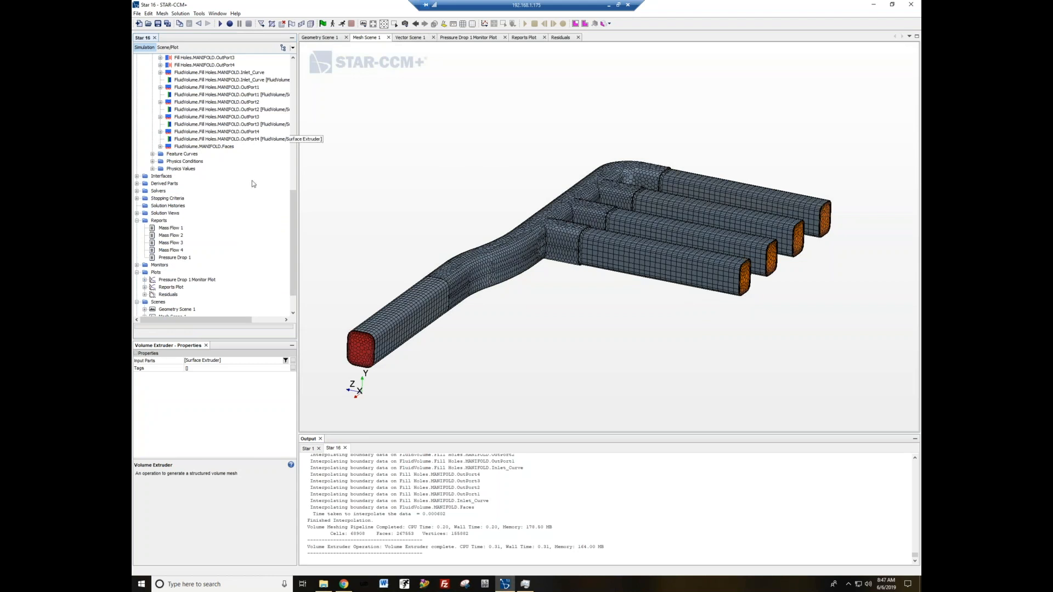
pyautogui.click(174, 257)
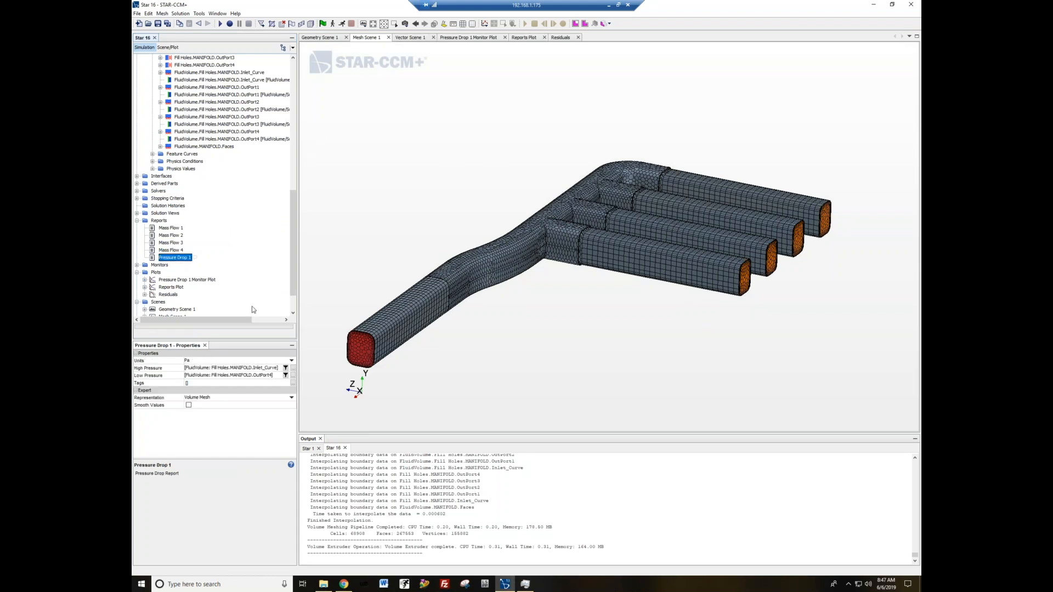
pyautogui.click(294, 368)
pyautogui.click(352, 65)
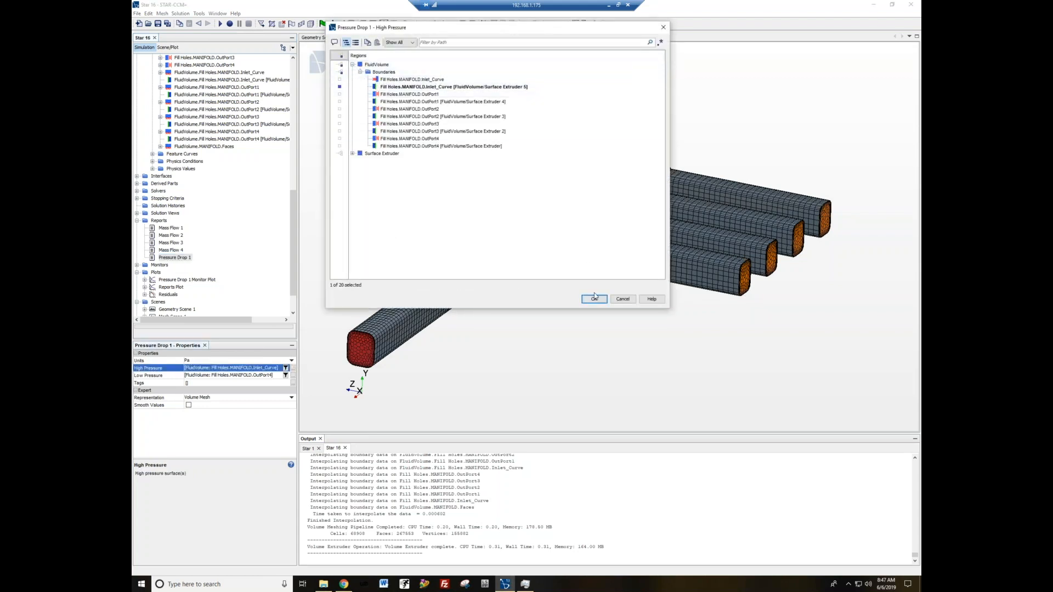
pyautogui.click(457, 87)
pyautogui.click(594, 299)
# - Set the Pressure Drop 1 report's low-pressure surface to the FluidVolume OutPort4 interface boundary [FluidVolume/Surface Extruder]
pyautogui.click(293, 376)
pyautogui.click(353, 64)
pyautogui.click(359, 72)
pyautogui.click(439, 145)
pyautogui.click(594, 299)
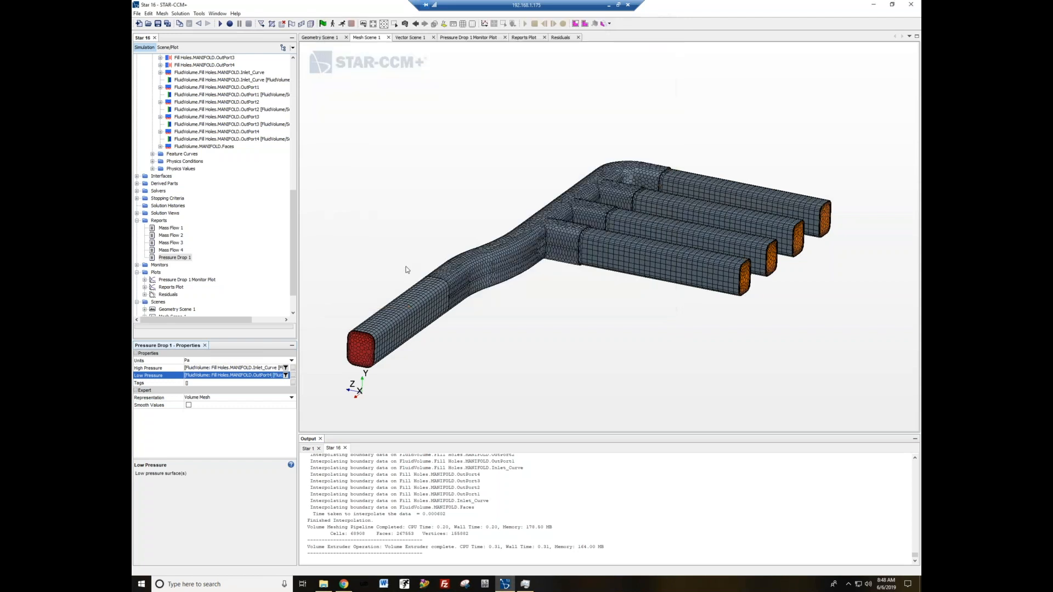
# - Replace the Mass Flow 1 report's part with the FluidVolume OutPort1 interface boundary [FluidVolume/Surface Extruder 4]
pyautogui.click(176, 228)
pyautogui.click(292, 367)
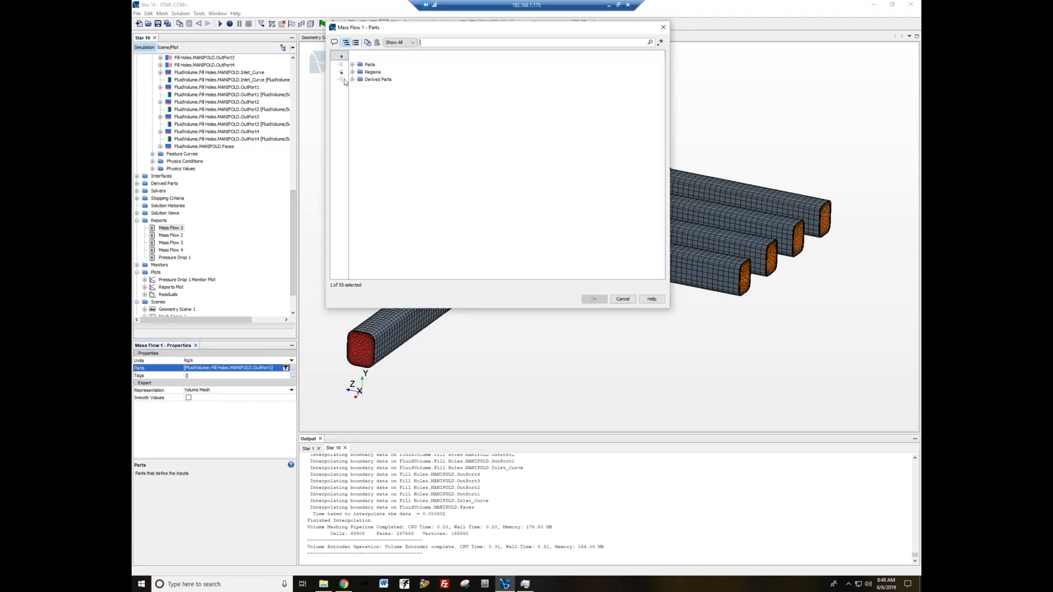
pyautogui.click(353, 72)
pyautogui.click(360, 80)
pyautogui.click(368, 87)
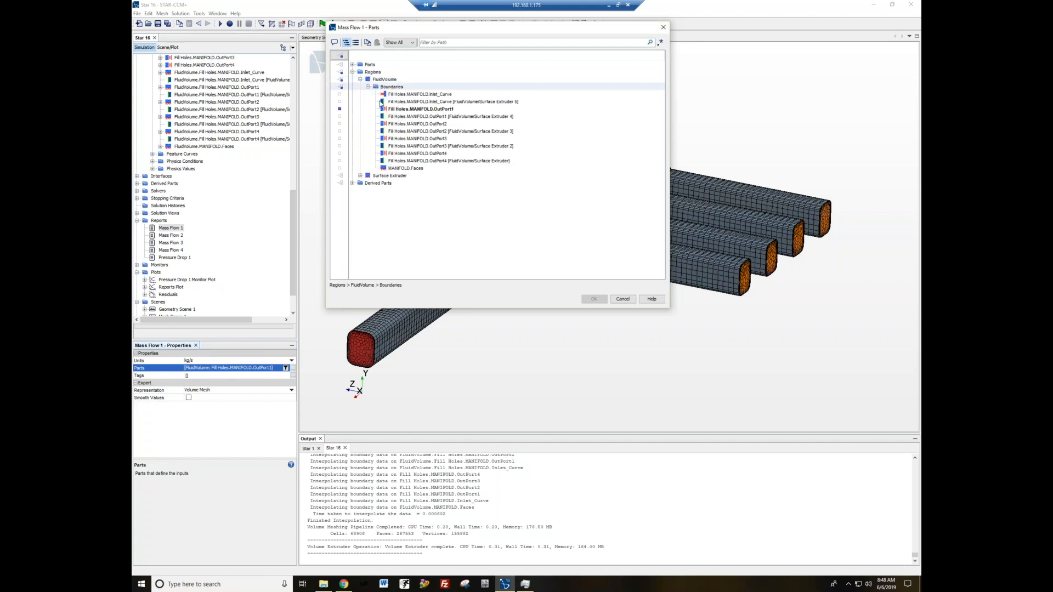
pyautogui.click(417, 108)
pyautogui.click(388, 117)
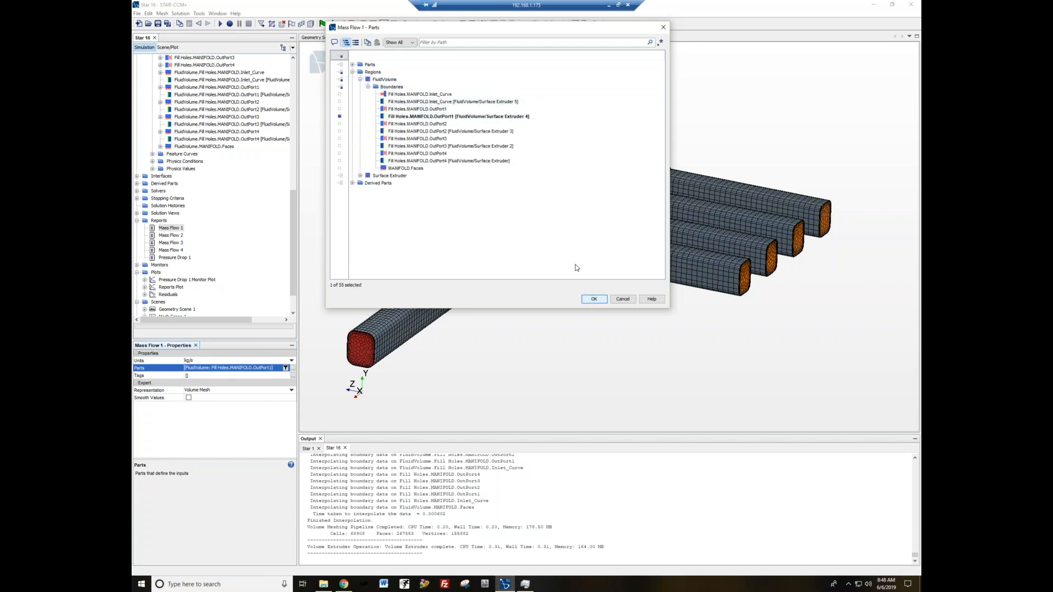
pyautogui.click(593, 299)
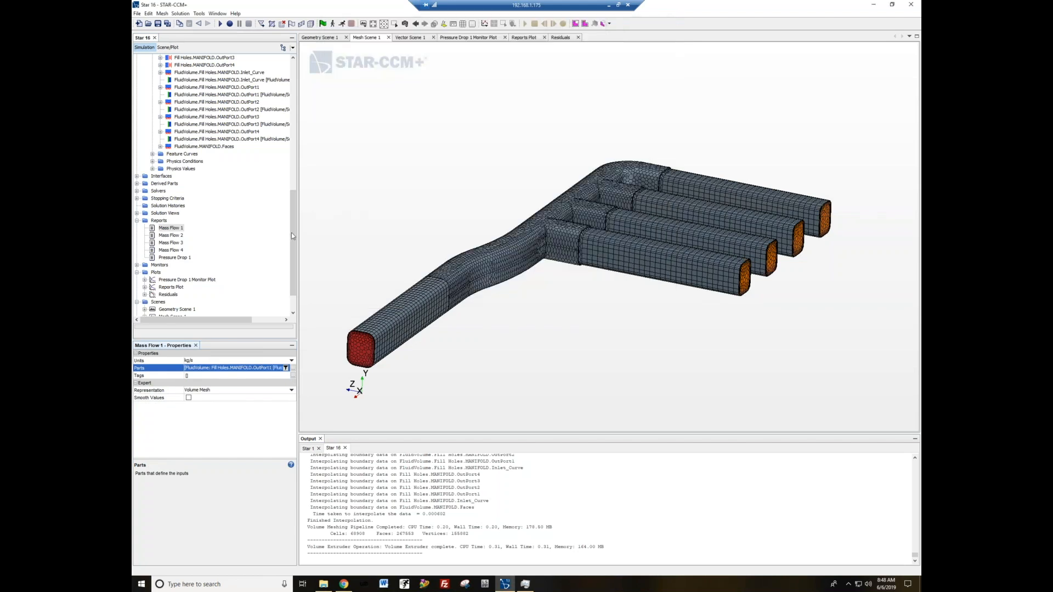
# - Replace the Mass Flow 2 report's part with the FluidVolume OutPort2 interface boundary [FluidVolume/Surface Extruder 3]
pyautogui.click(174, 236)
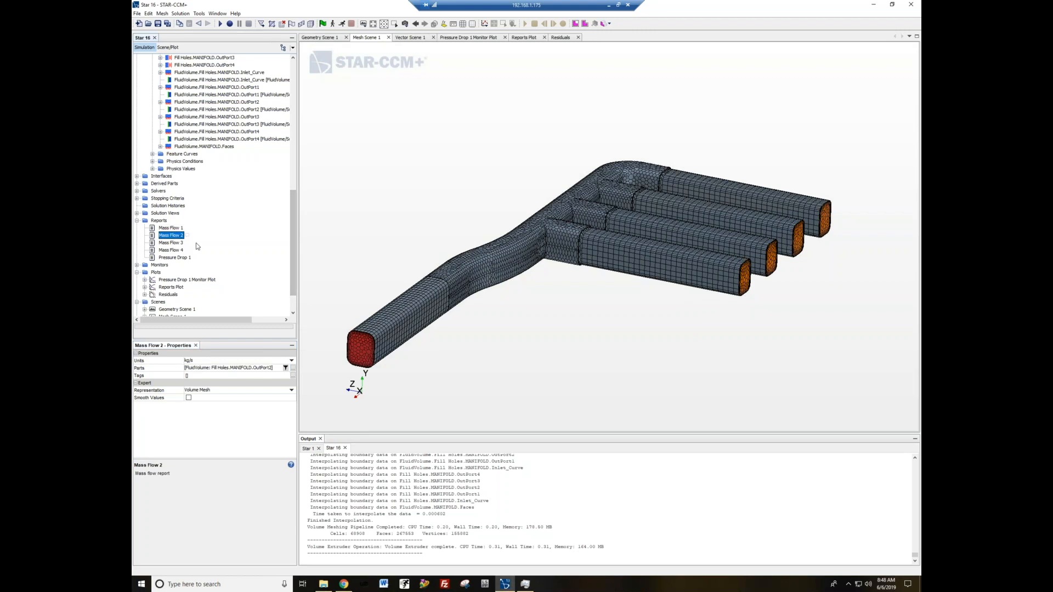
pyautogui.click(294, 369)
pyautogui.click(353, 72)
pyautogui.click(361, 80)
pyautogui.click(395, 123)
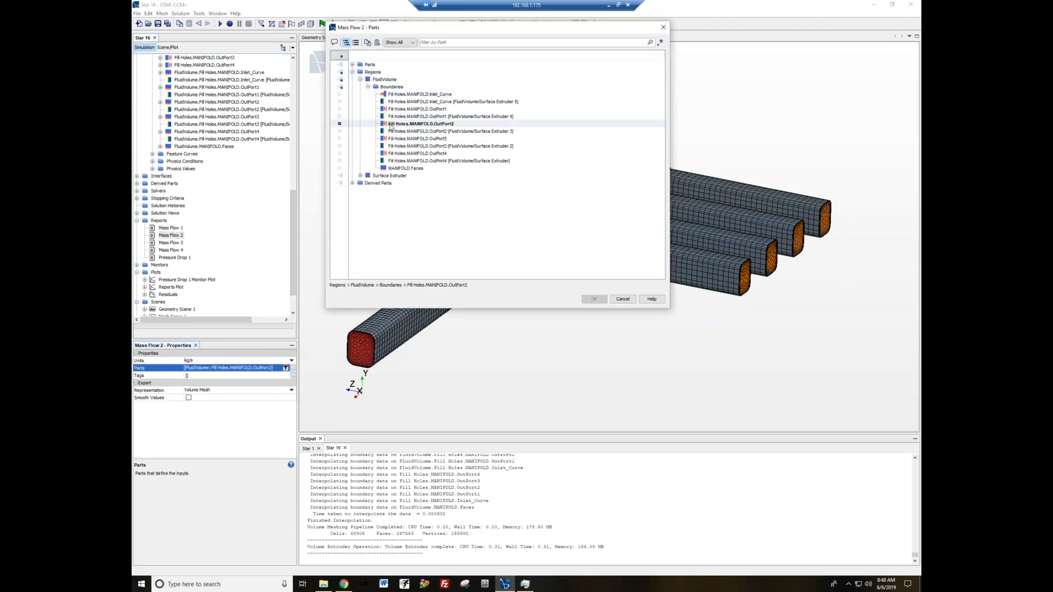
pyautogui.click(396, 132)
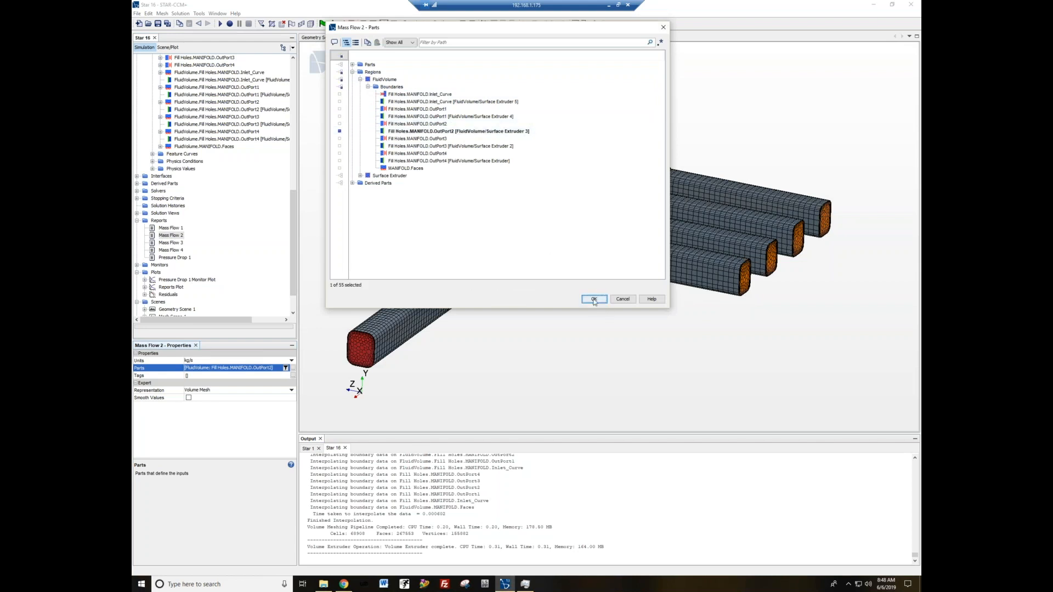
pyautogui.click(594, 299)
# - Replace the Mass Flow 3 report's part with the FluidVolume OutPort3 interface boundary [FluidVolume/Surface Extruder 2]
pyautogui.click(170, 243)
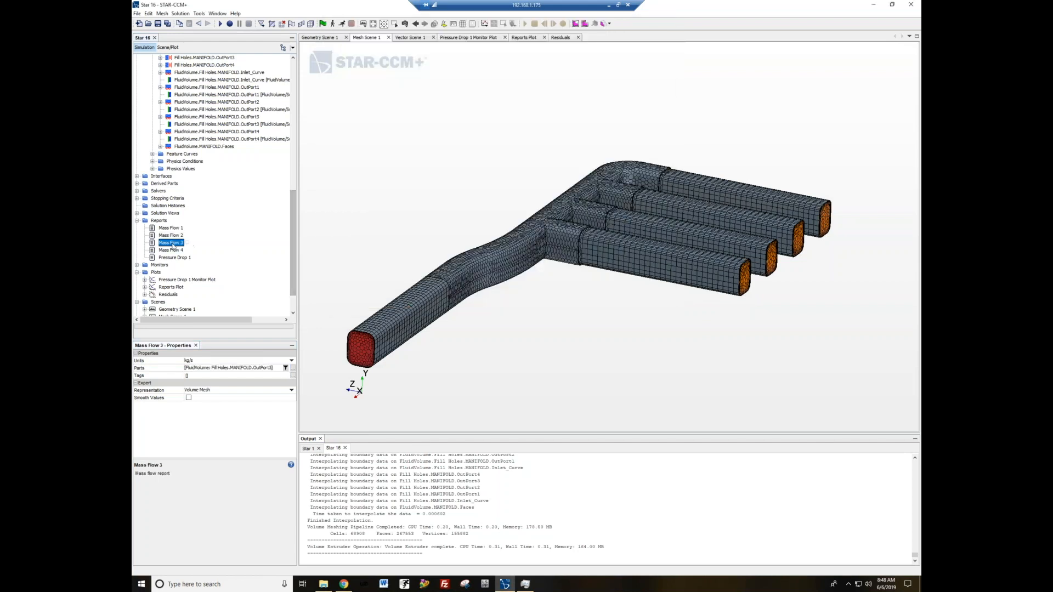
pyautogui.click(294, 368)
pyautogui.click(352, 71)
pyautogui.click(360, 80)
pyautogui.click(367, 86)
pyautogui.click(400, 146)
pyautogui.click(594, 299)
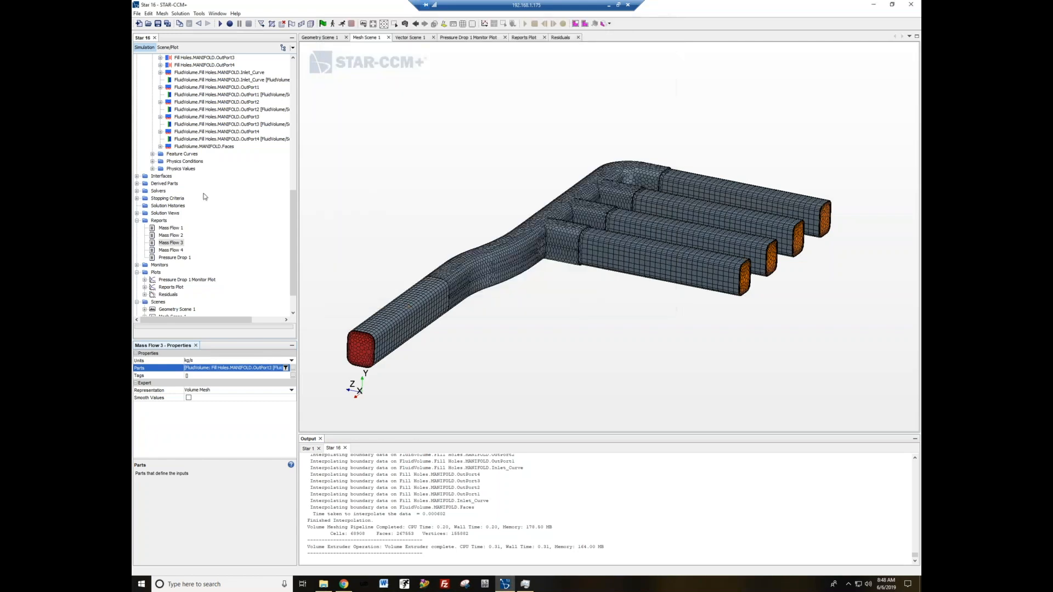
# - Replace the Mass Flow 4 report's part with the FluidVolume OutPort4 interface boundary [FluidVolume/Surface Extruder]
pyautogui.click(178, 251)
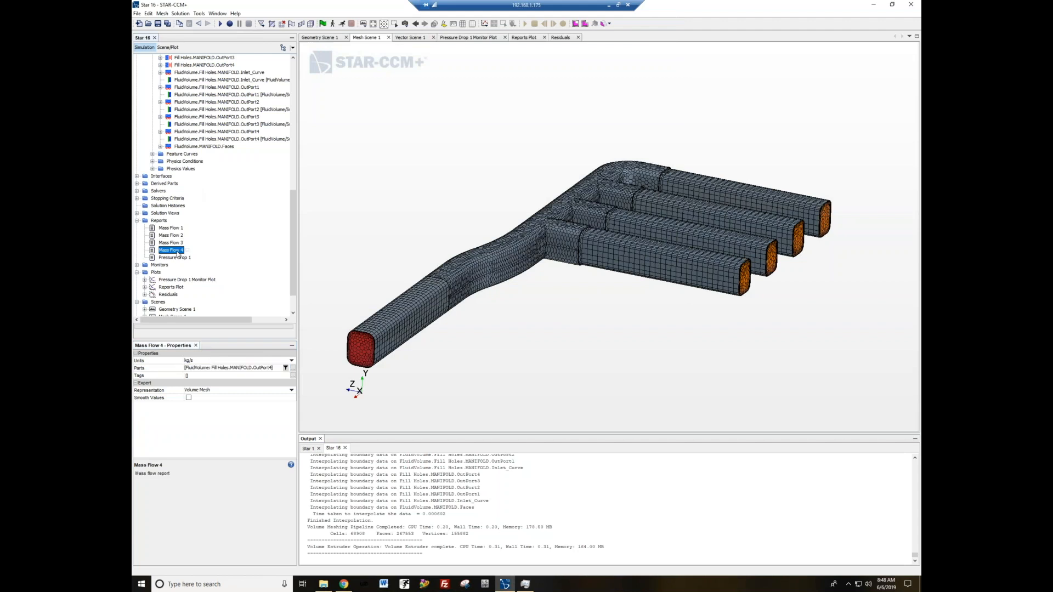
pyautogui.click(293, 371)
pyautogui.click(352, 72)
pyautogui.doubleClick(368, 80)
pyautogui.click(367, 87)
pyautogui.click(403, 155)
pyautogui.click(403, 160)
pyautogui.click(594, 299)
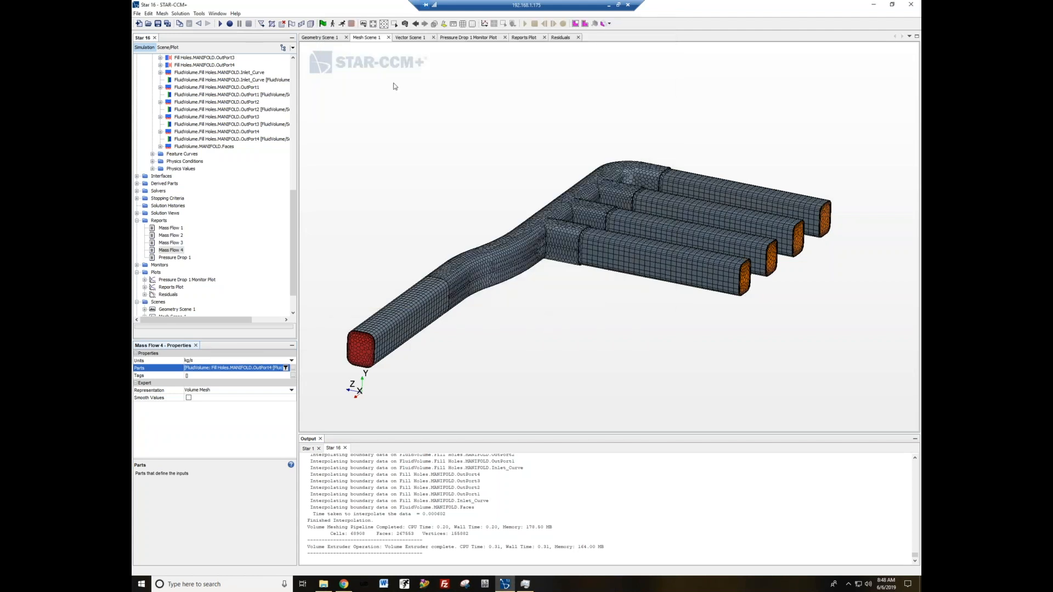
# - Try locking the Reports Plot's left axis to a minimum of 0.0 and a maximum of 1.0, and release both locks
pyautogui.click(524, 39)
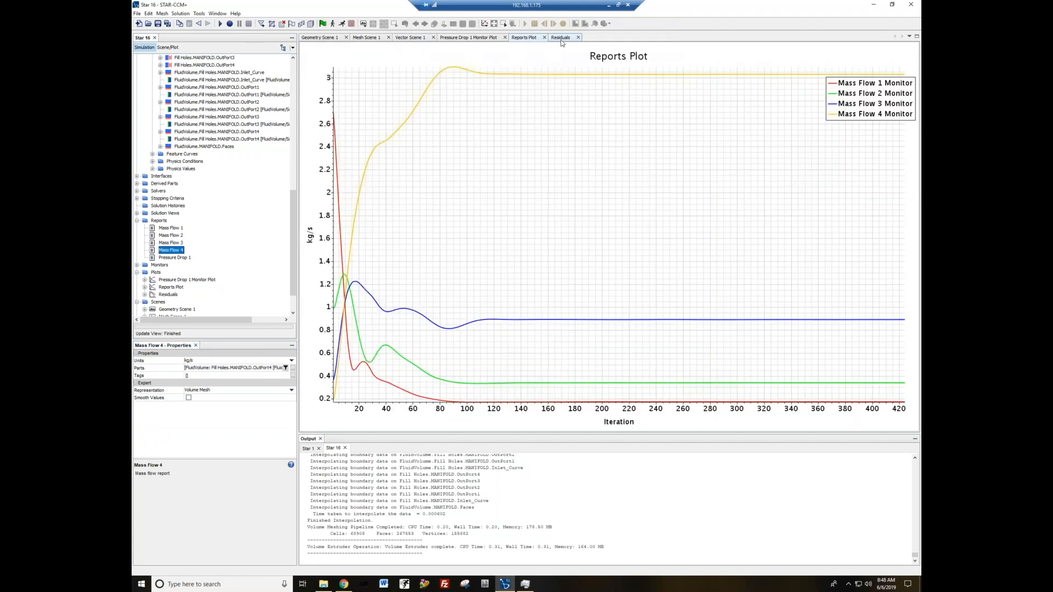
pyautogui.click(167, 47)
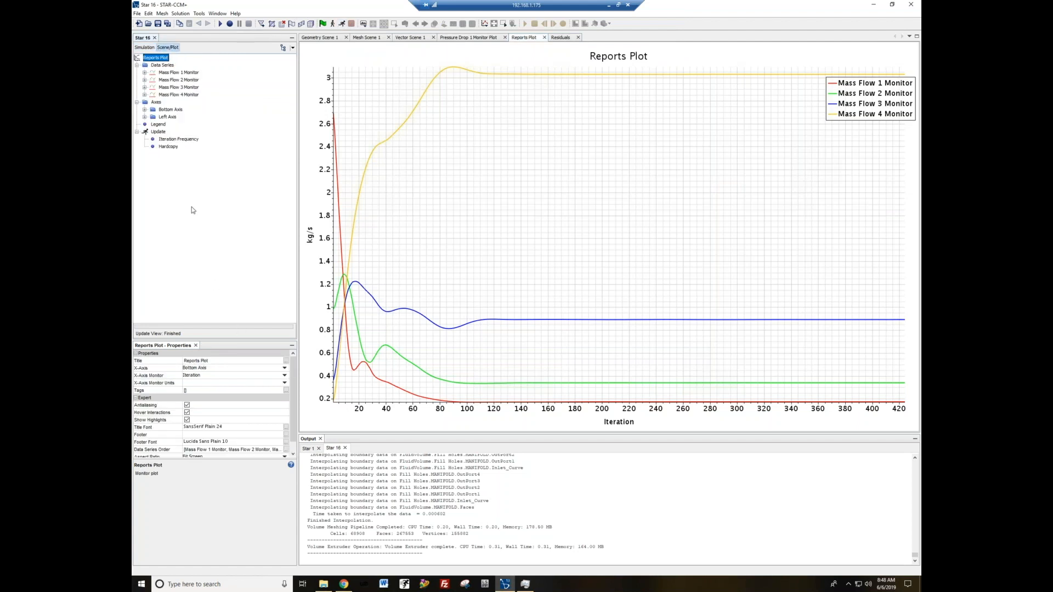
pyautogui.click(165, 116)
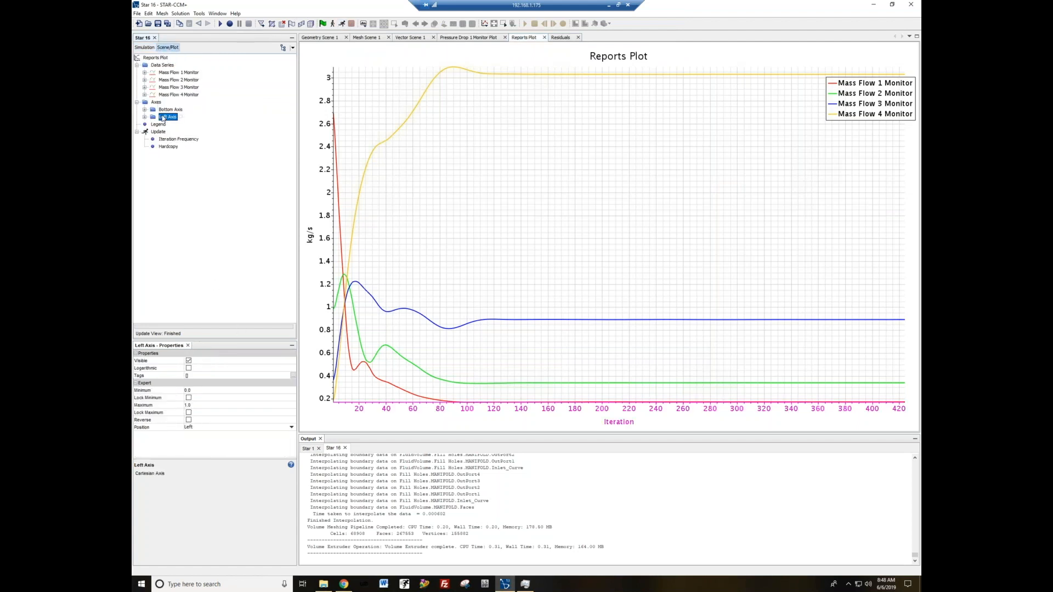
pyautogui.click(189, 398)
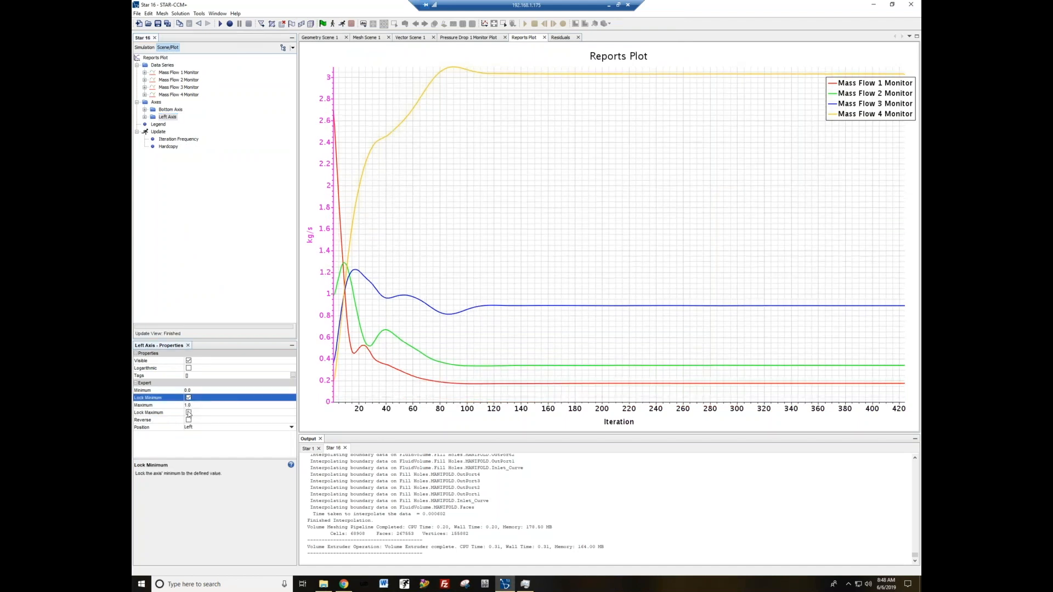
pyautogui.click(189, 412)
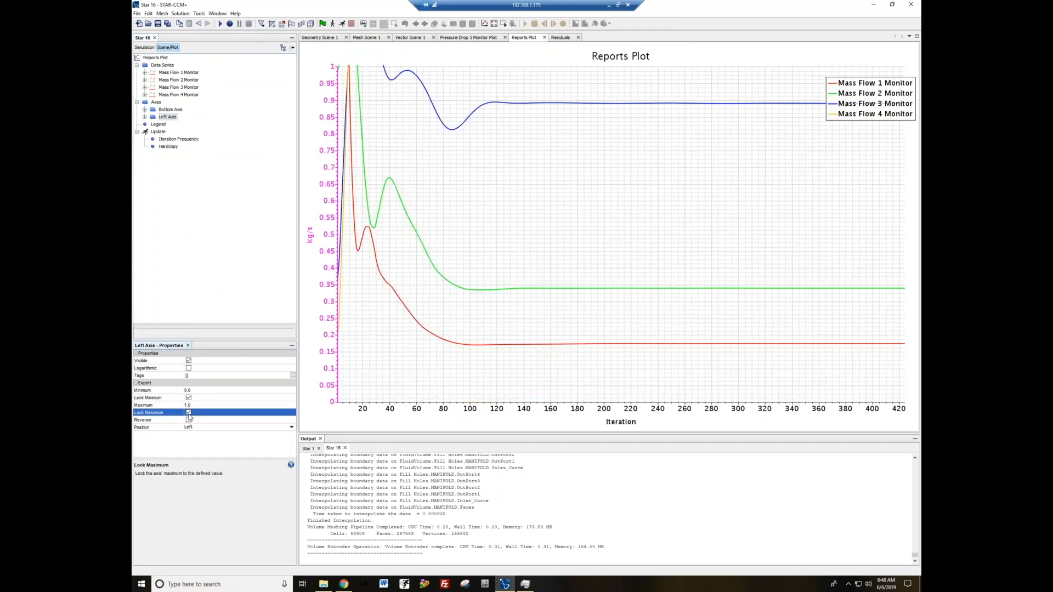
pyautogui.click(188, 414)
pyautogui.click(189, 398)
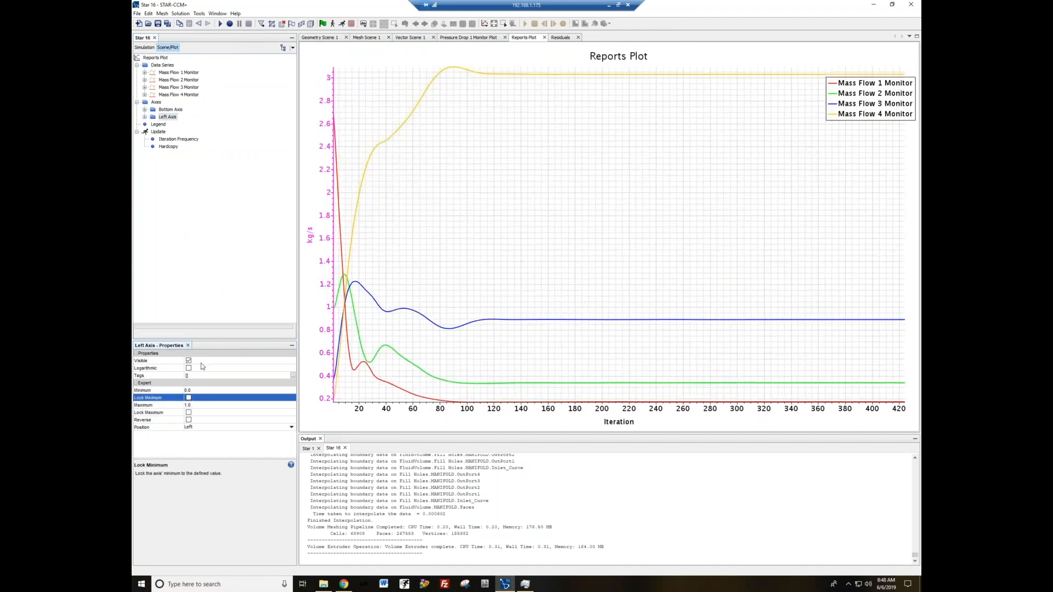
# - Run the simulation and lock the Reports Plot's left axis to a minimum of 0.0 and a maximum of 5
pyautogui.click(333, 23)
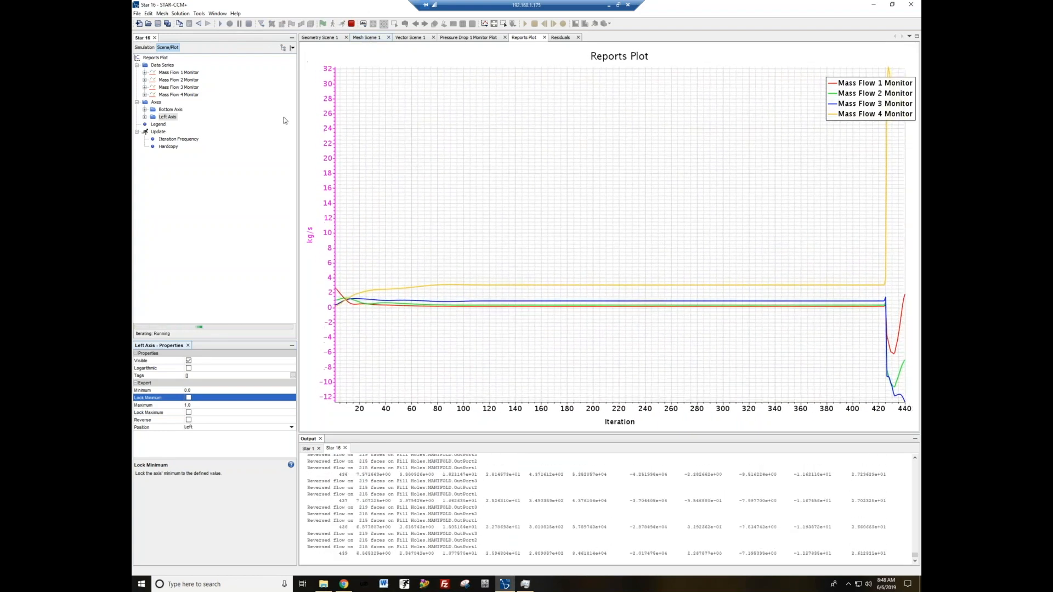
pyautogui.click(189, 397)
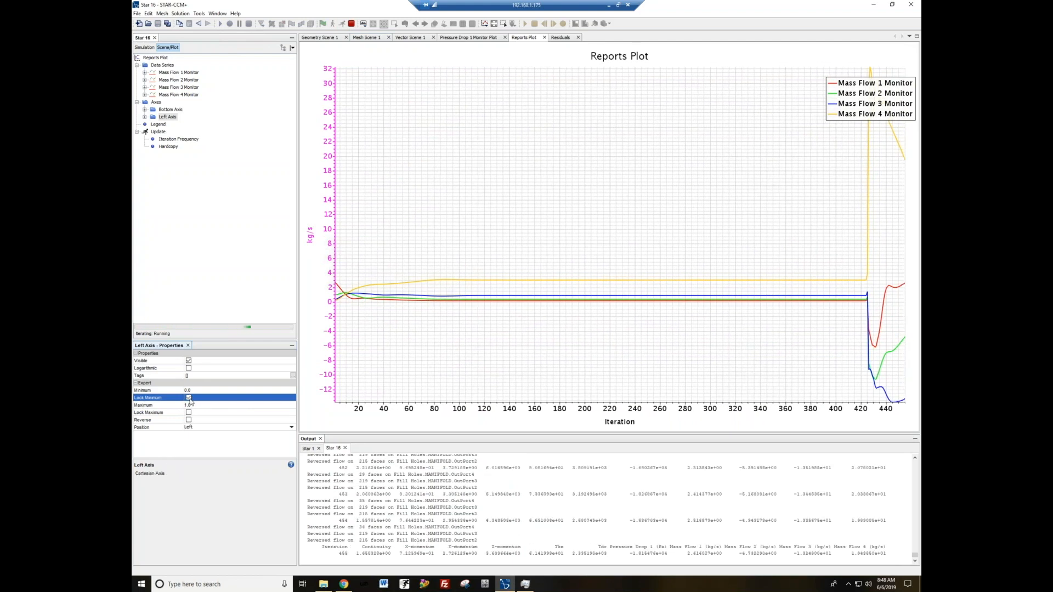
pyautogui.click(207, 405)
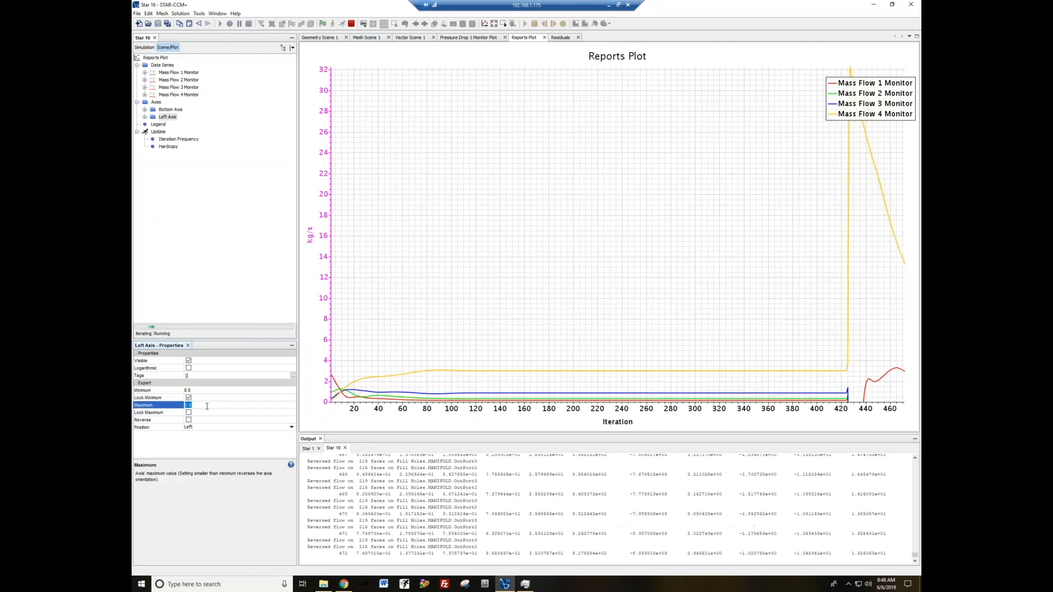
pyautogui.write('5')
pyautogui.press('Return')
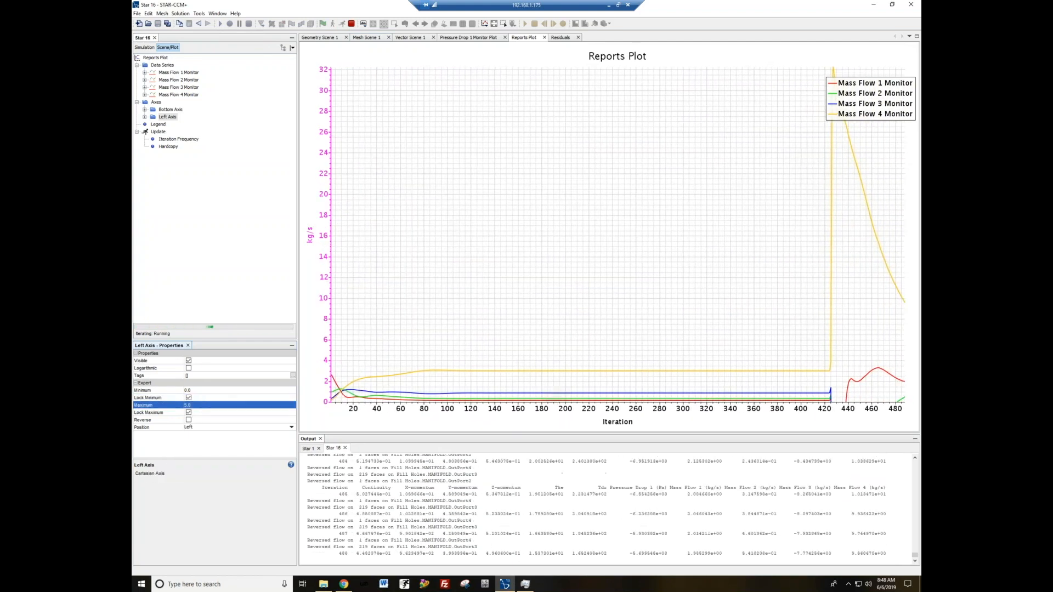
pyautogui.click(188, 413)
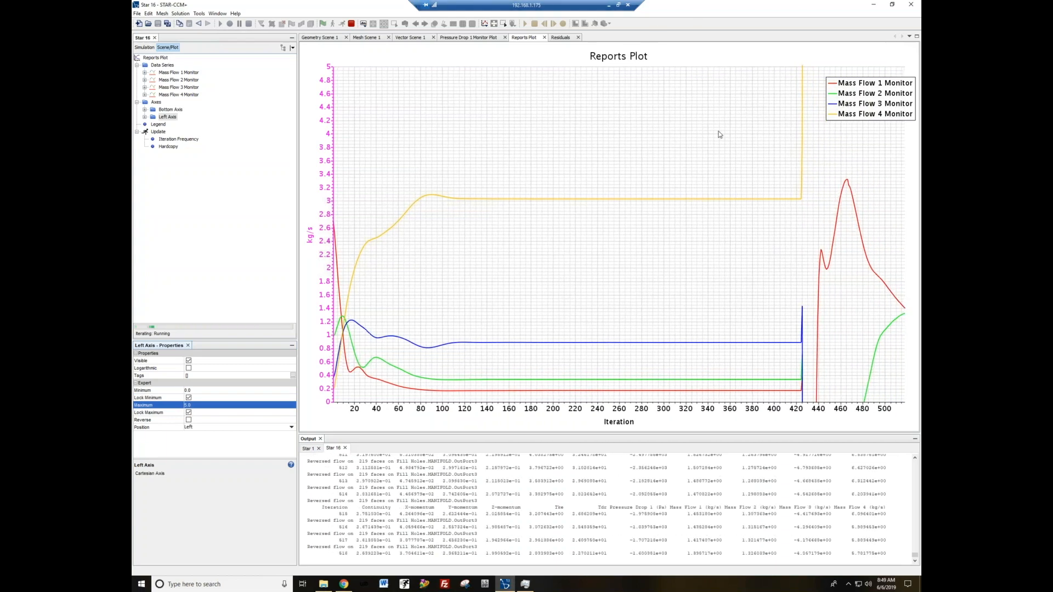
# - Check the Residuals plot of the running simulation and bring up the Pressure Drop 1 Monitor Plot
pyautogui.click(559, 37)
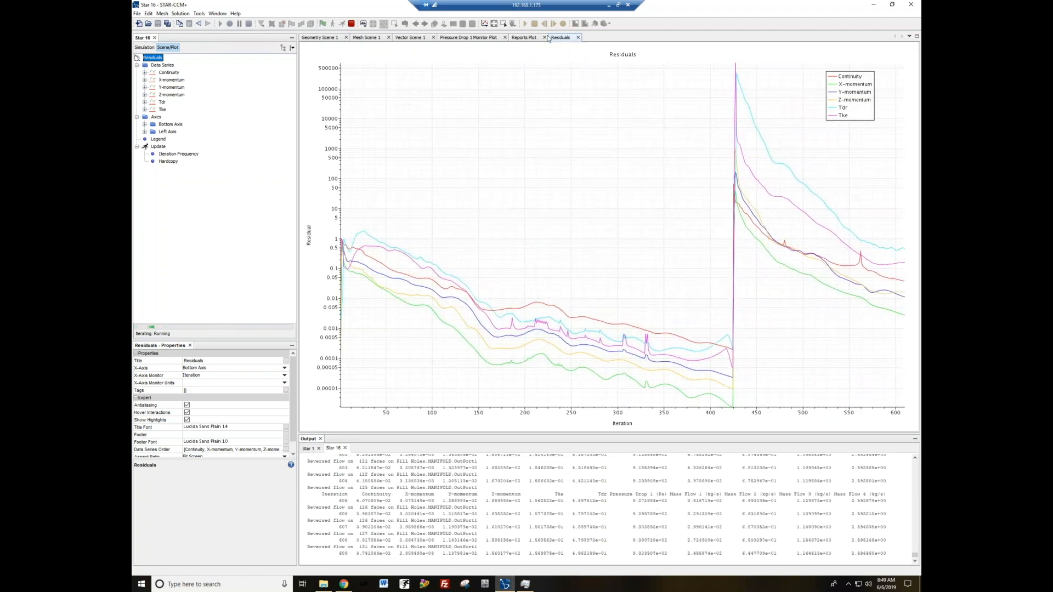
pyautogui.click(468, 37)
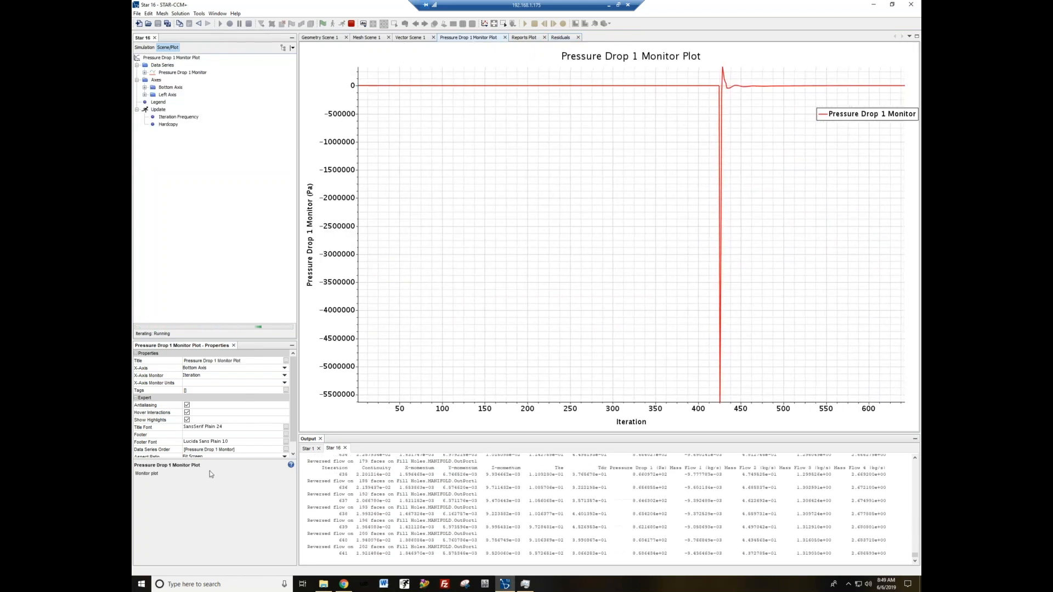
# - Try locking the Pressure Drop 1 Monitor Plot's bottom axis to a minimum of 0.0 and a maximum of 100, and release both locks
pyautogui.click(170, 87)
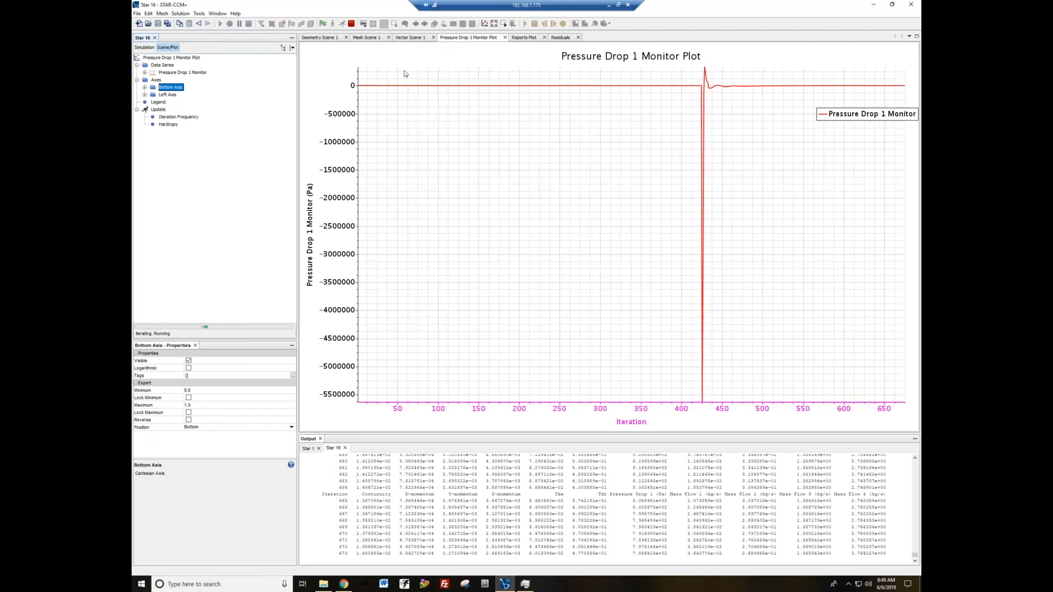
pyautogui.click(188, 398)
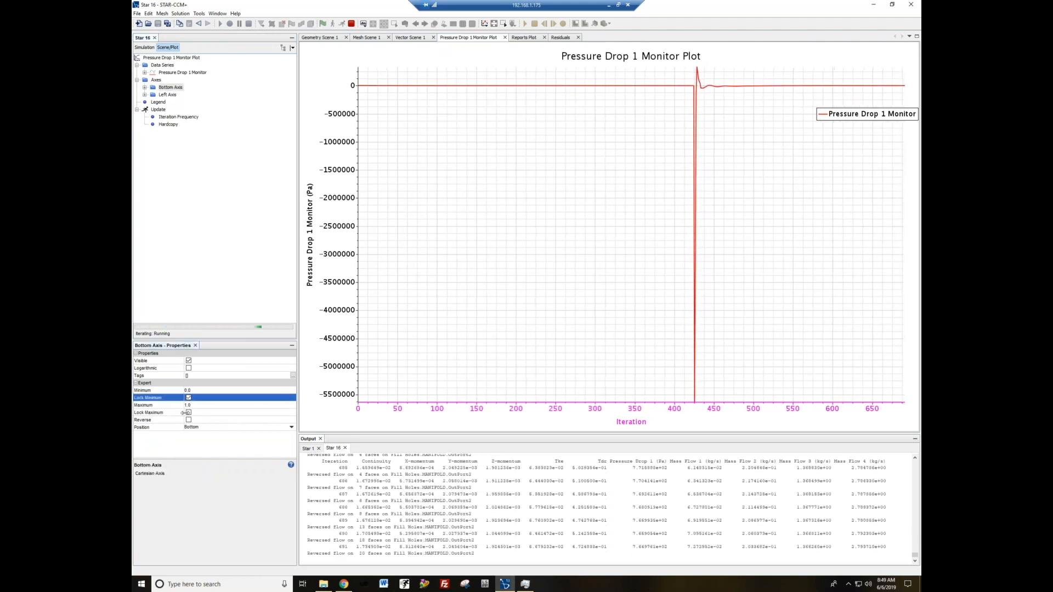
pyautogui.click(198, 405)
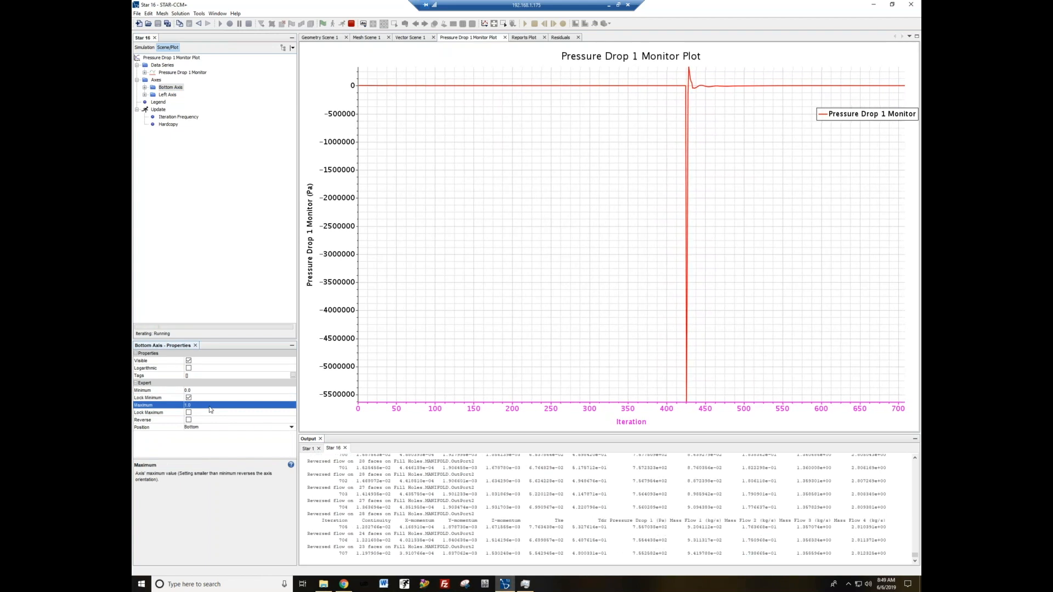
pyautogui.click(210, 406)
pyautogui.write('100')
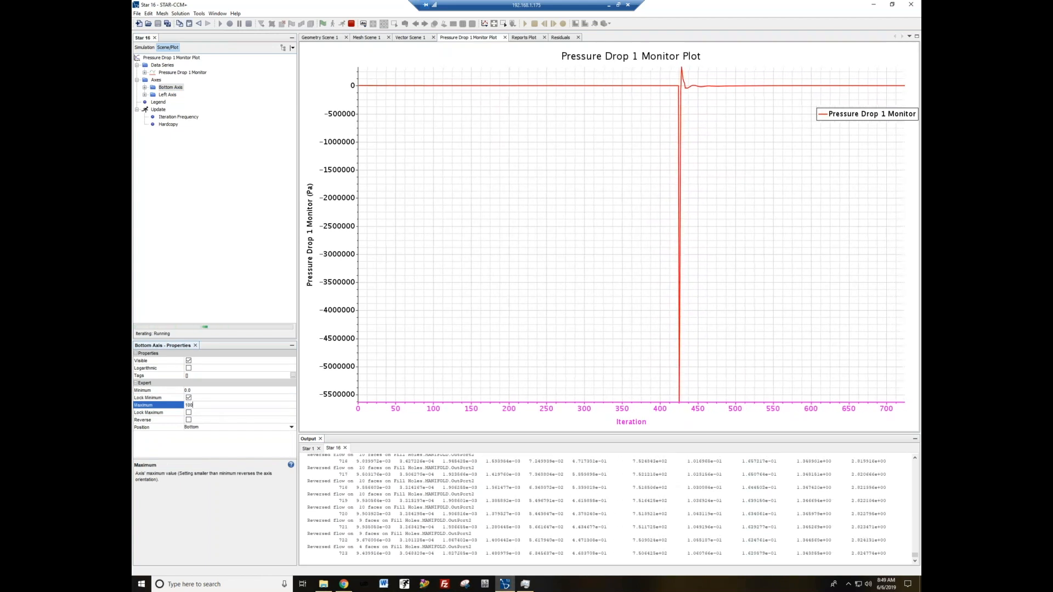
pyautogui.press('Return')
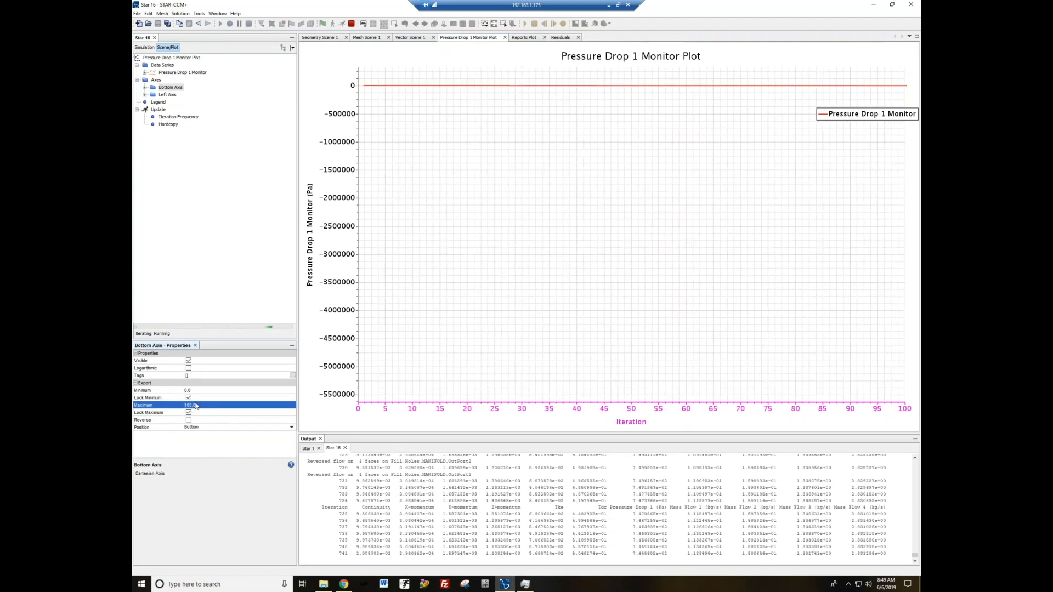
pyautogui.click(204, 405)
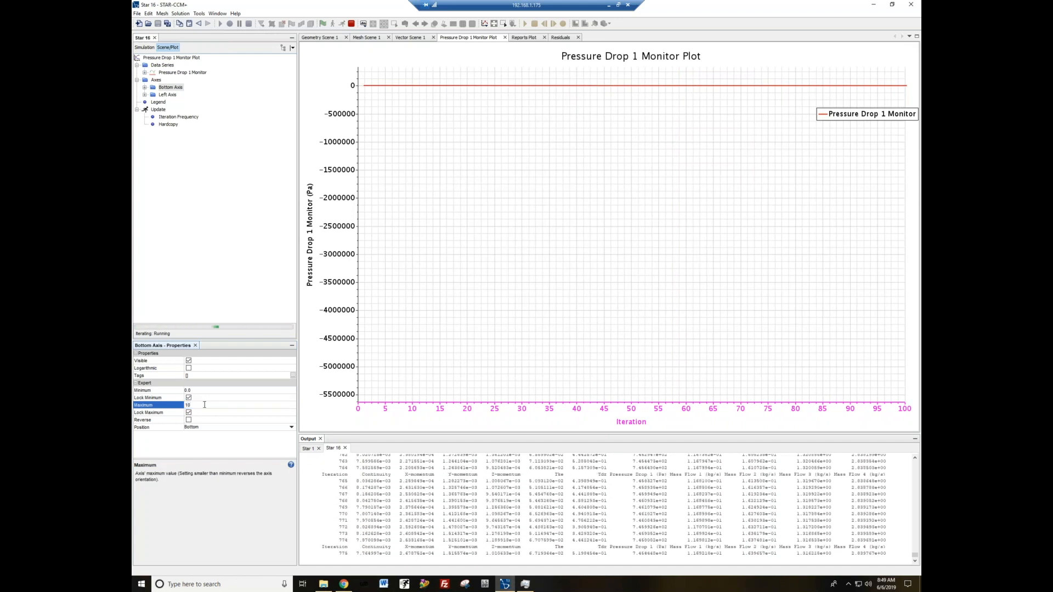
pyautogui.click(188, 412)
pyautogui.click(188, 397)
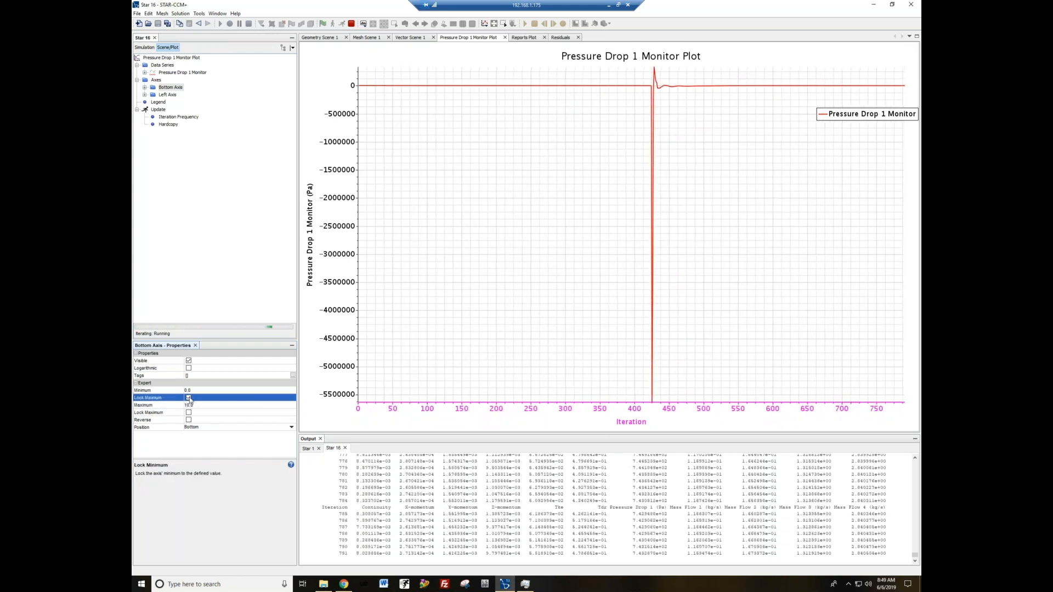
# - Lock the Pressure Drop 1 Monitor Plot's left axis to a minimum of 0.0 and a maximum of 1000
pyautogui.click(167, 94)
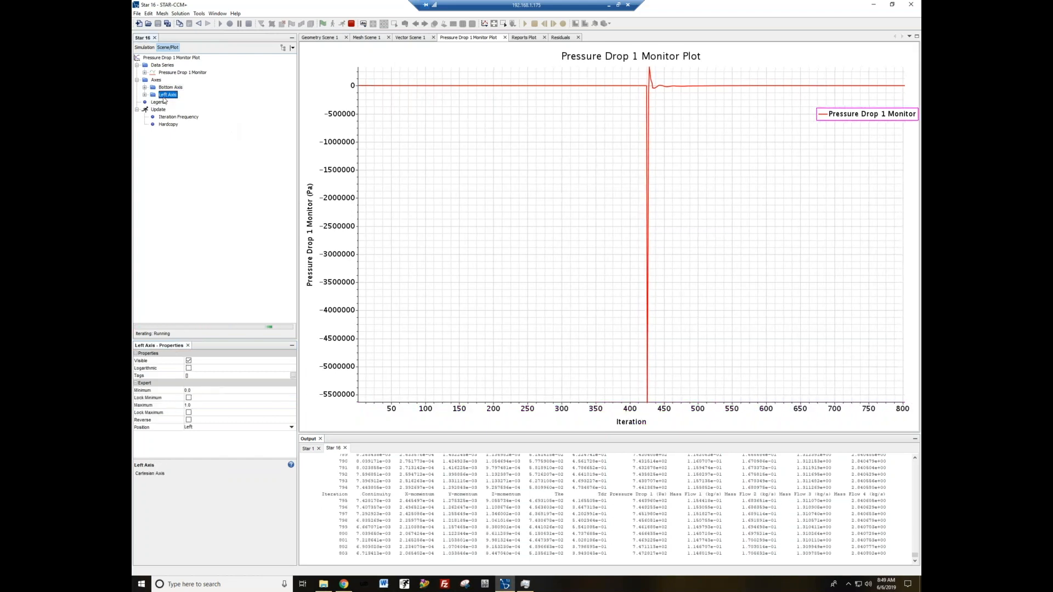
pyautogui.click(189, 397)
pyautogui.click(198, 405)
pyautogui.write('100')
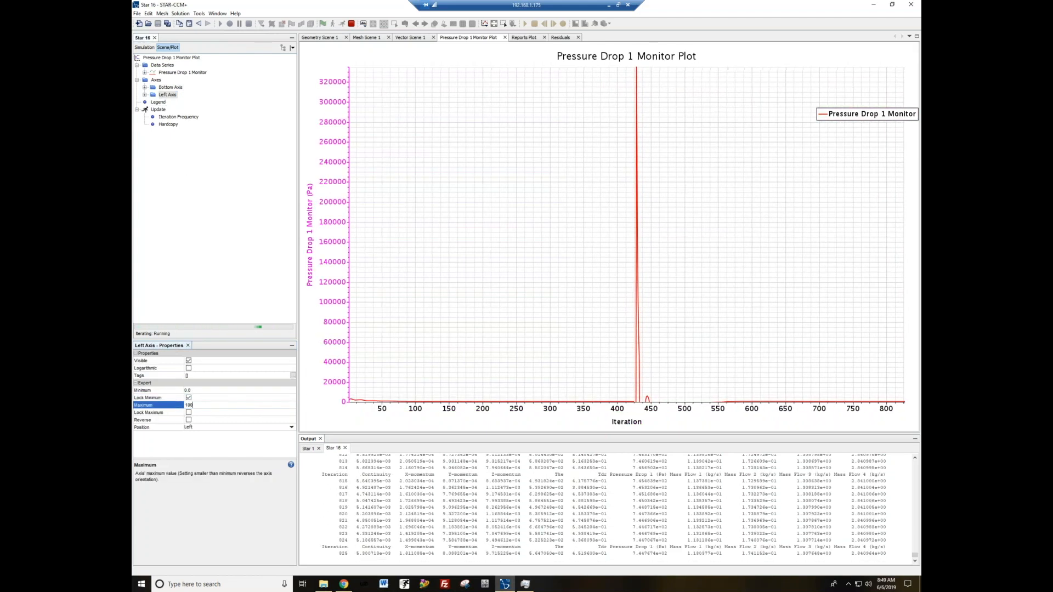
pyautogui.press('Return')
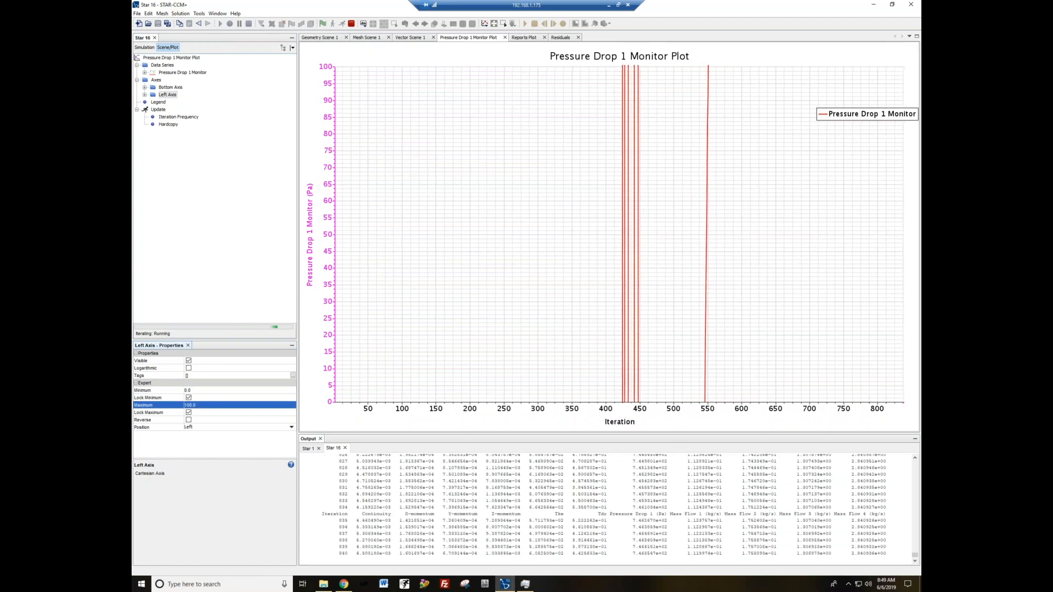
pyautogui.write('1000')
pyautogui.press('Return')
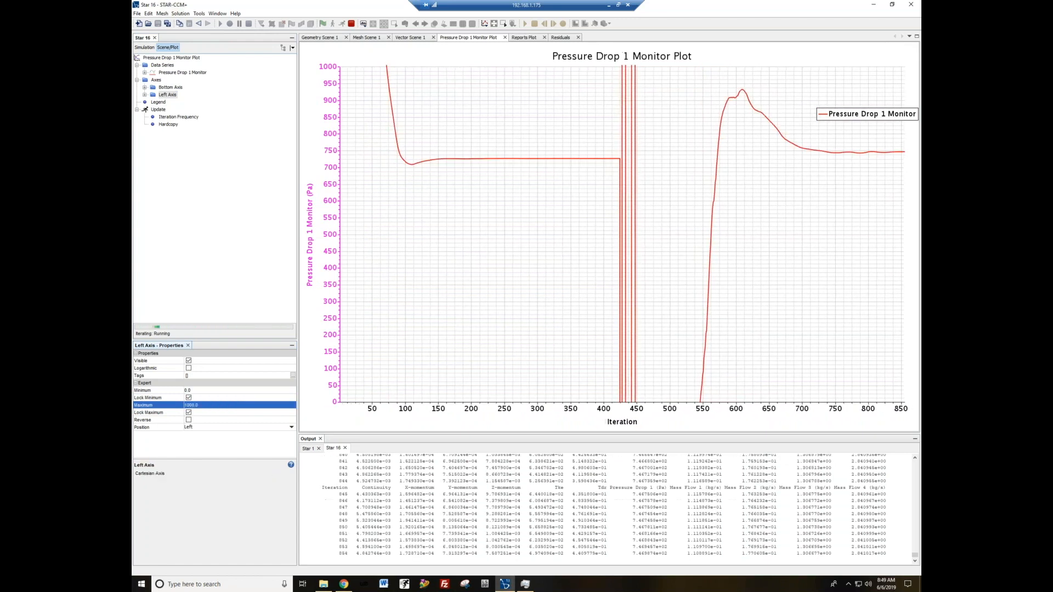
# - Set the Plane Section's input parts to both the FluidVolume and Surface Extruder regions and show the whole section in Vector Scene 1
pyautogui.click(412, 38)
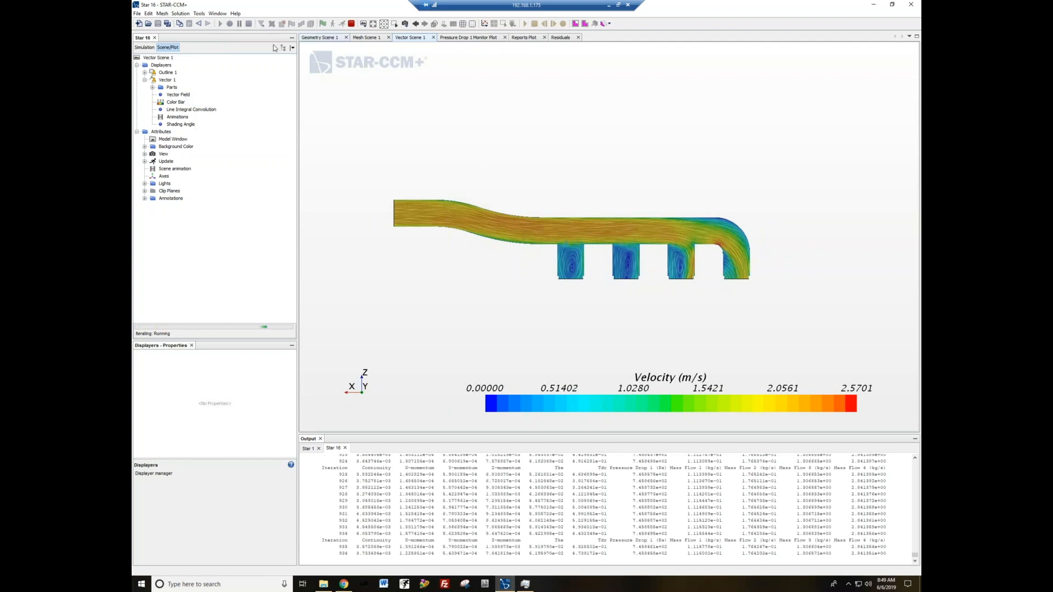
pyautogui.click(171, 88)
pyautogui.click(144, 47)
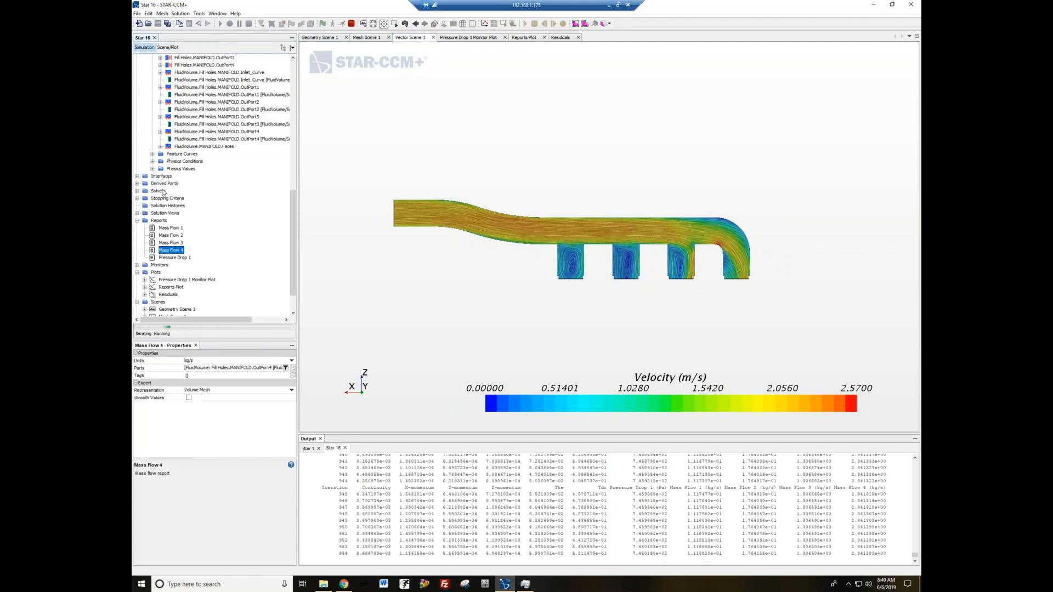
pyautogui.click(137, 183)
pyautogui.click(172, 191)
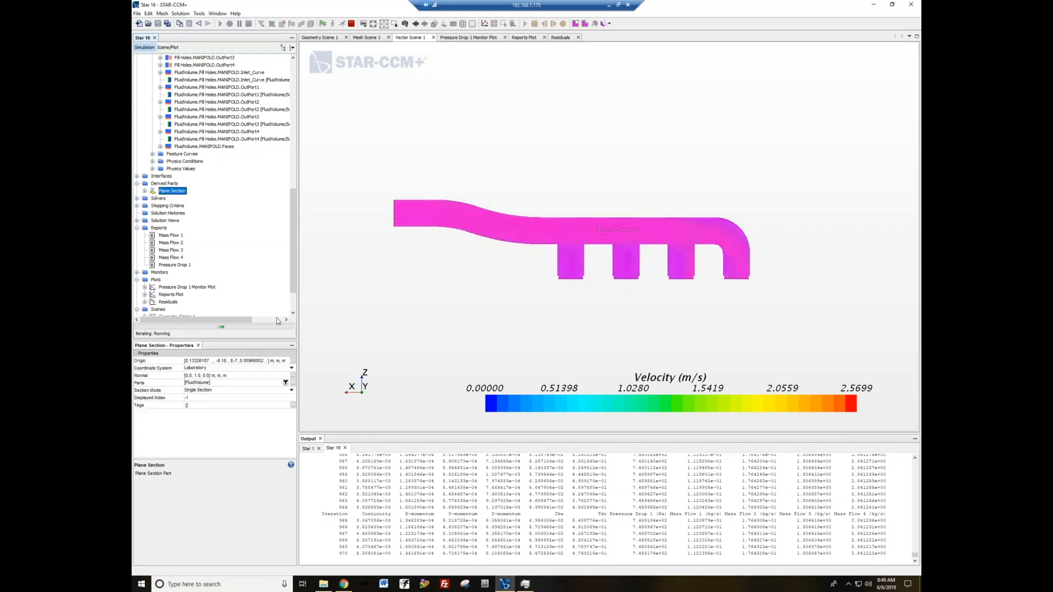
pyautogui.click(293, 382)
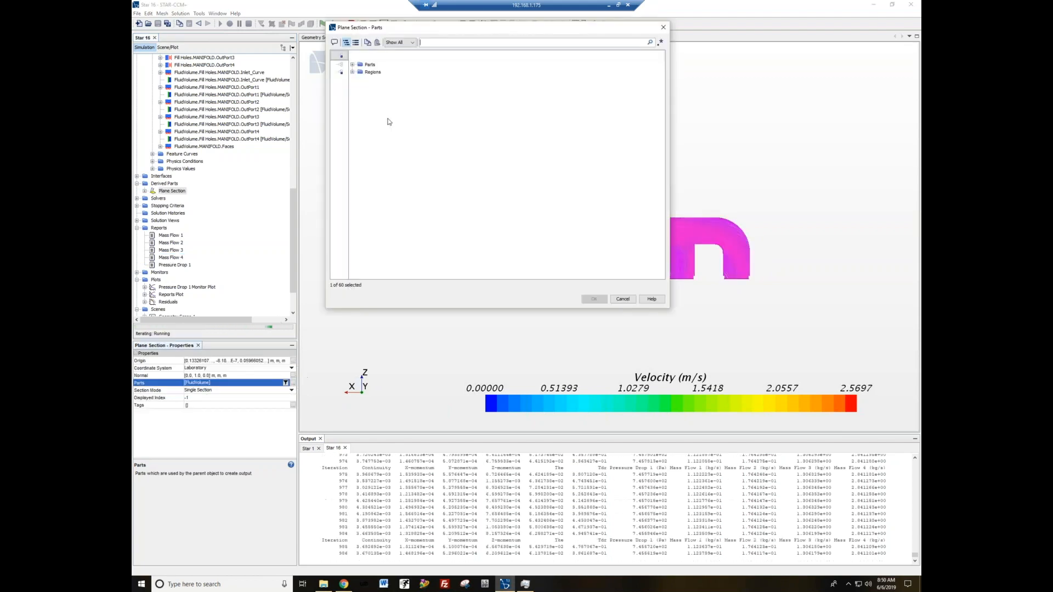
pyautogui.click(352, 72)
pyautogui.click(341, 71)
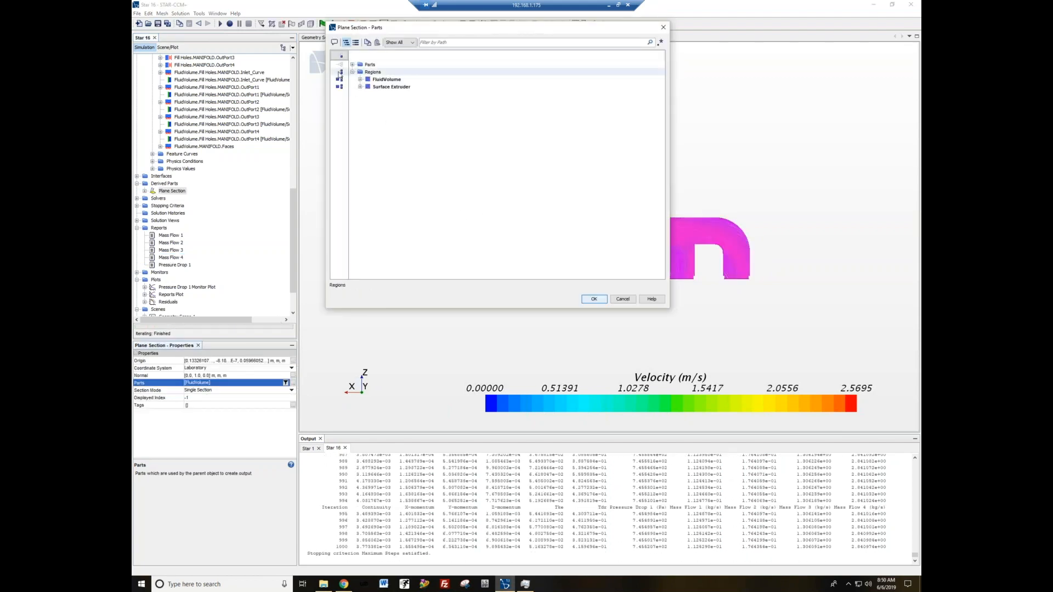
pyautogui.click(594, 298)
pyautogui.click(624, 175)
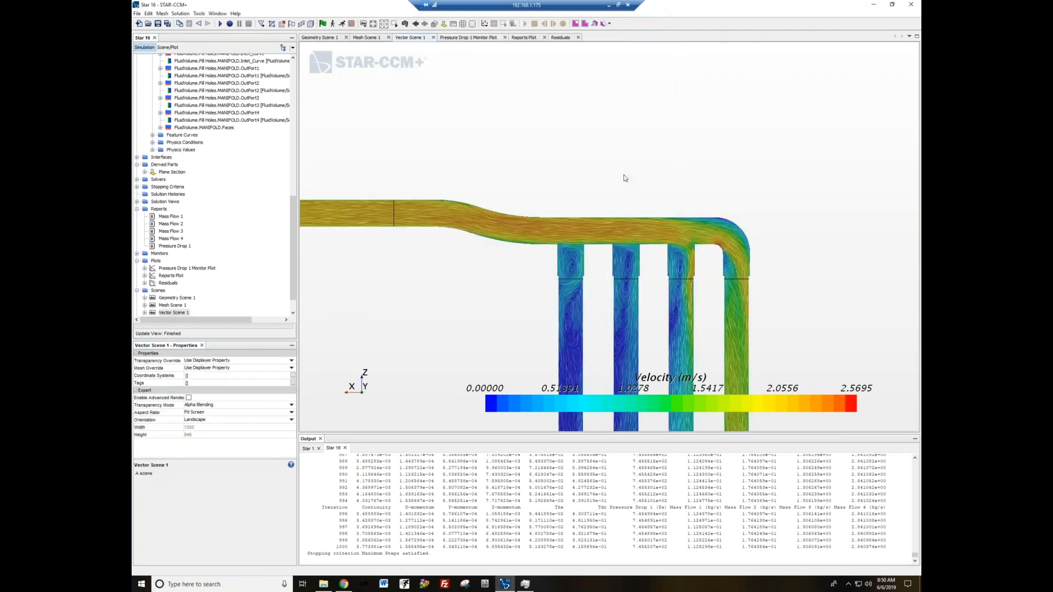
pyautogui.scroll(-2, 637, 163)
pyautogui.scroll(1, 636, 162)
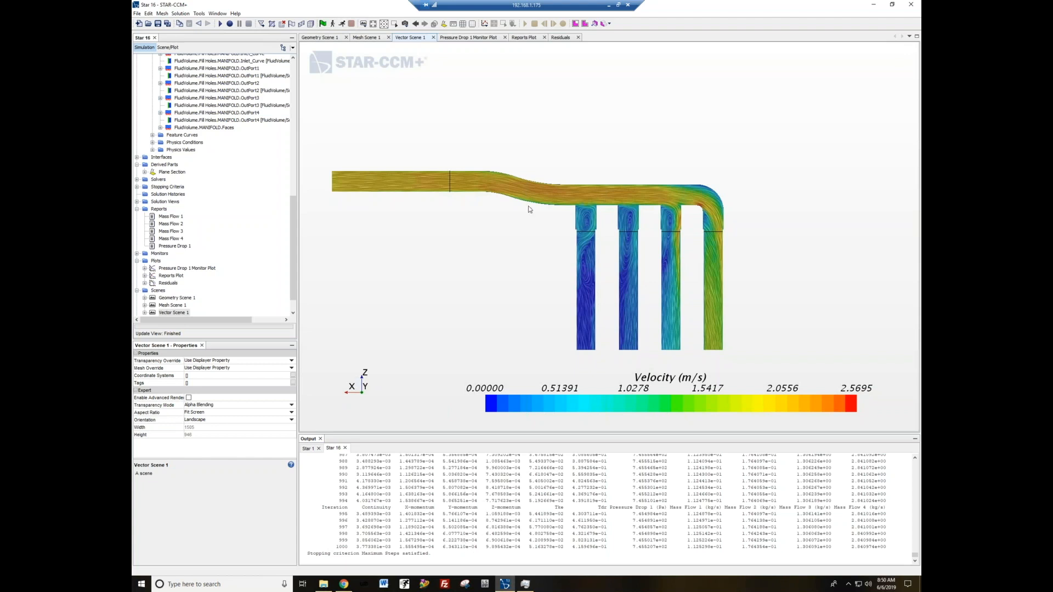
# - Review the residuals and compare the Mass Flow 4 and Mass Flow 3 values of both runs on the Reports Plot, ending on Vector Scene 1
pyautogui.click(563, 38)
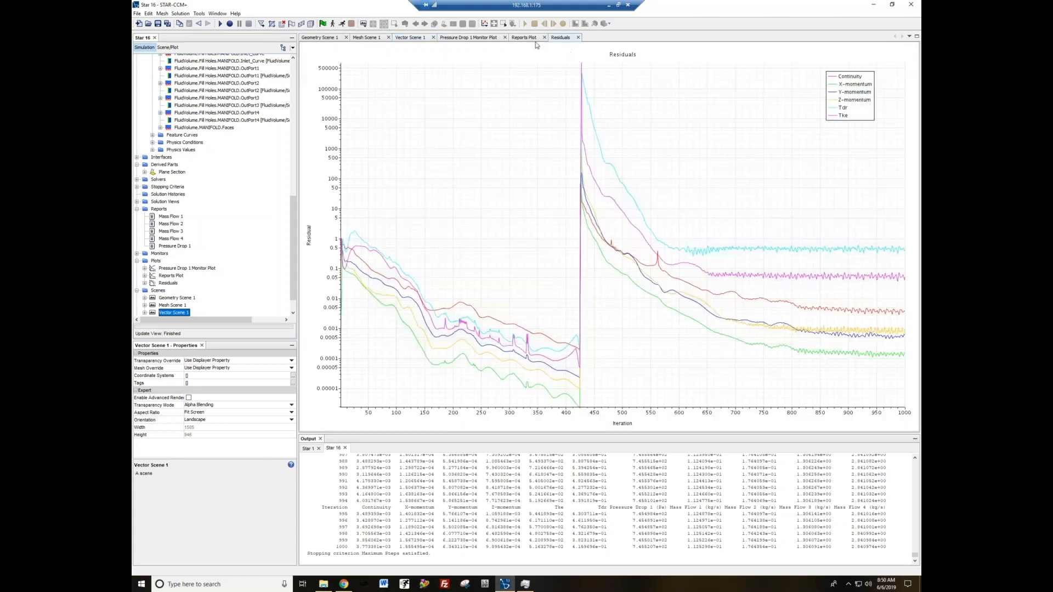
pyautogui.click(531, 39)
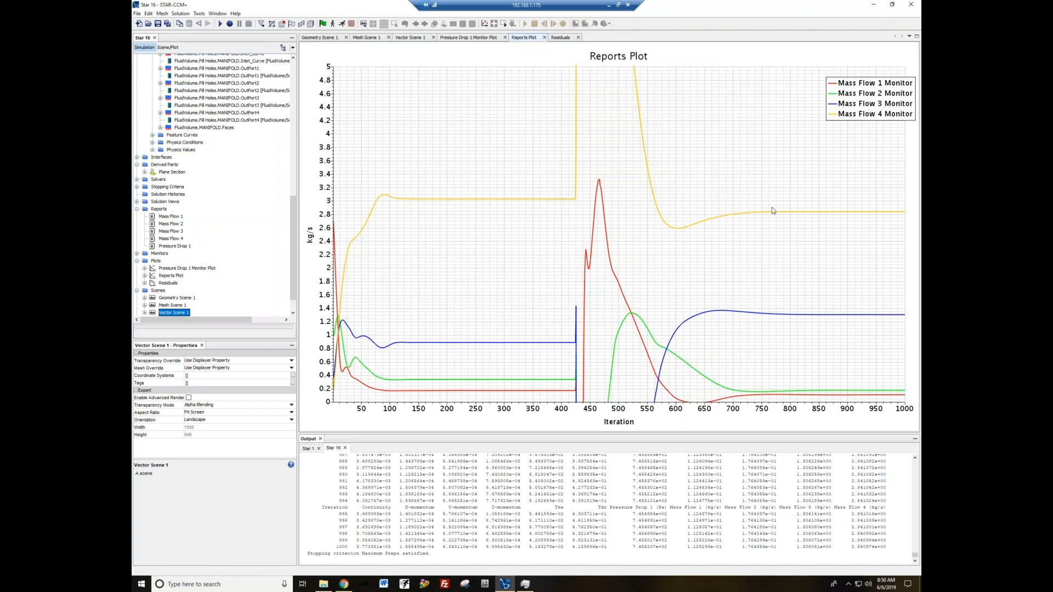
pyautogui.click(547, 190)
pyautogui.moveTo(557, 198)
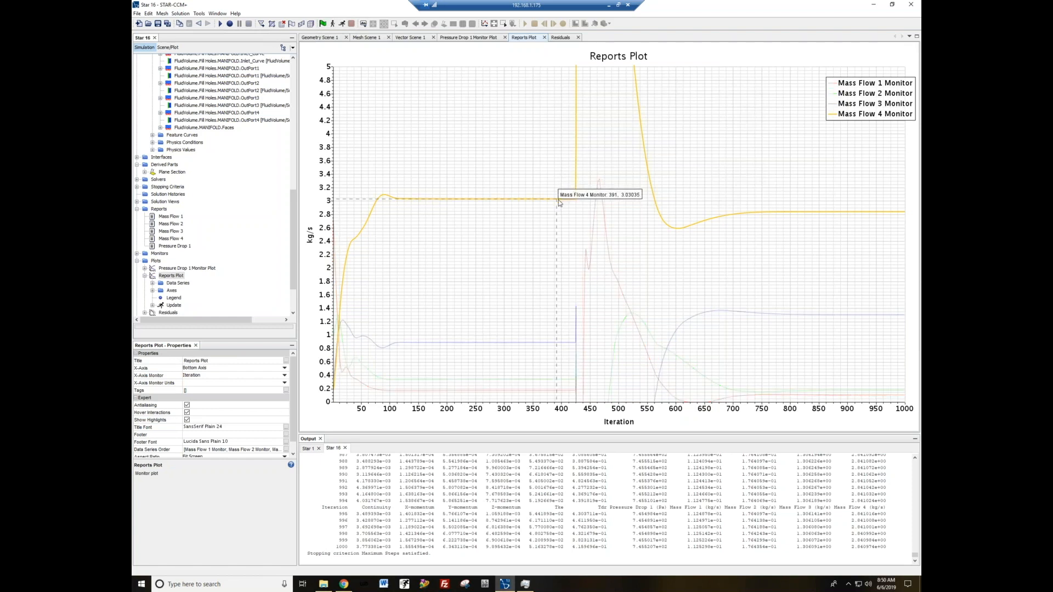
pyautogui.moveTo(904, 214)
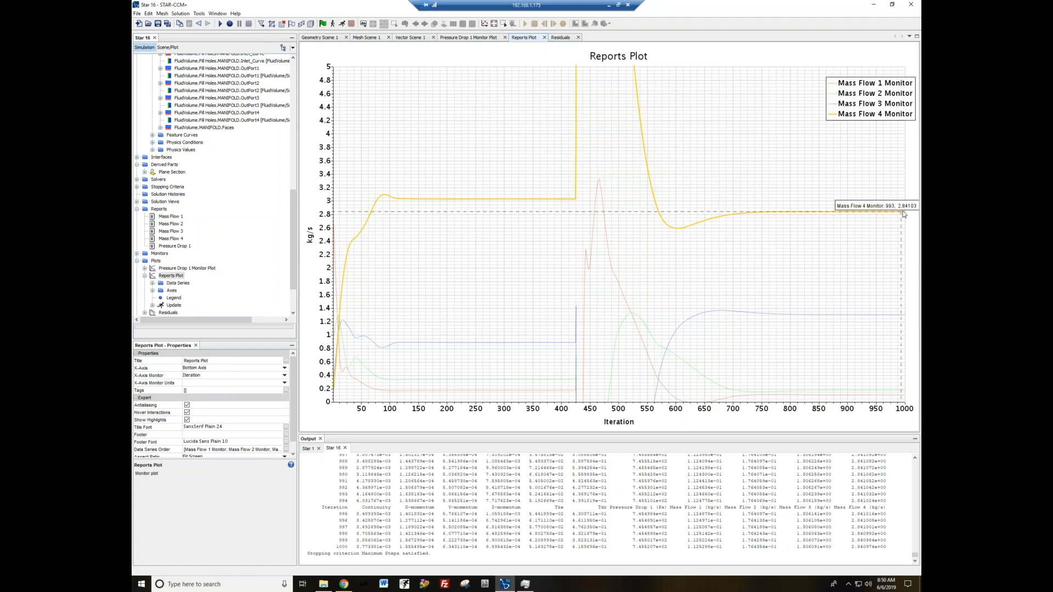
pyautogui.moveTo(904, 318)
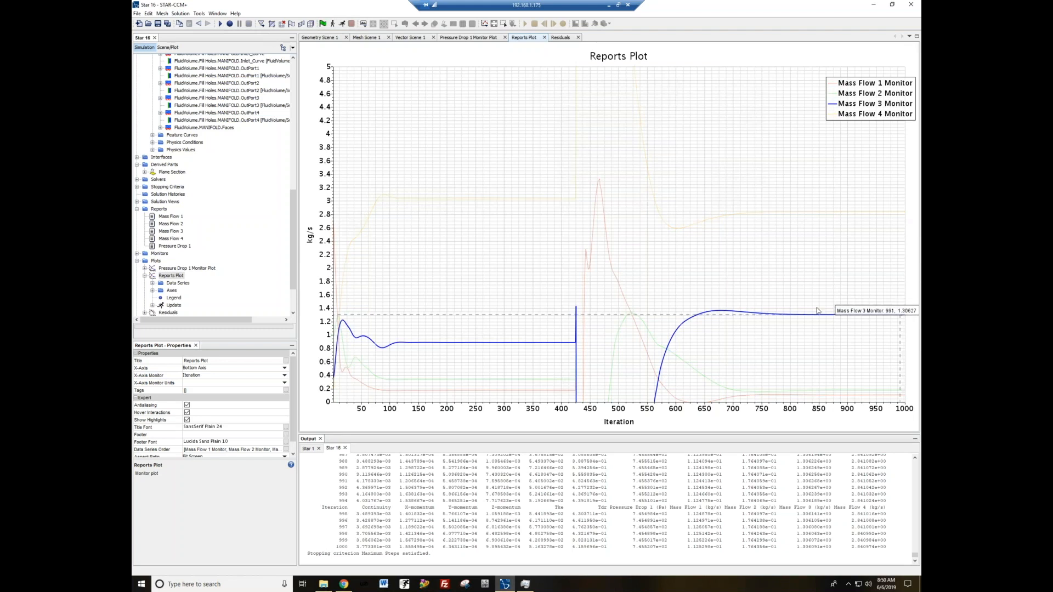
pyautogui.moveTo(555, 335)
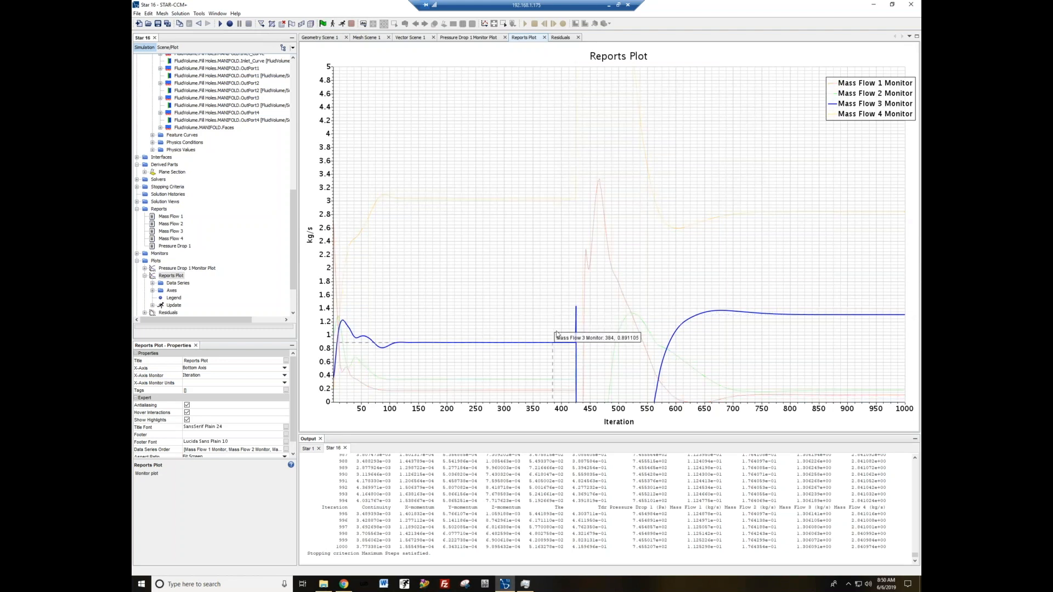
pyautogui.click(408, 38)
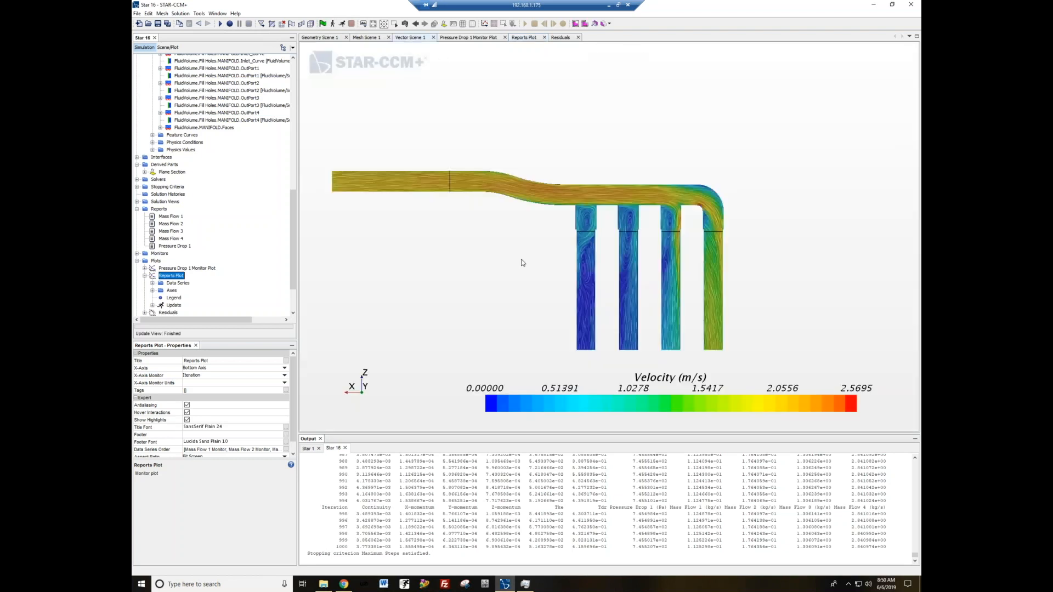